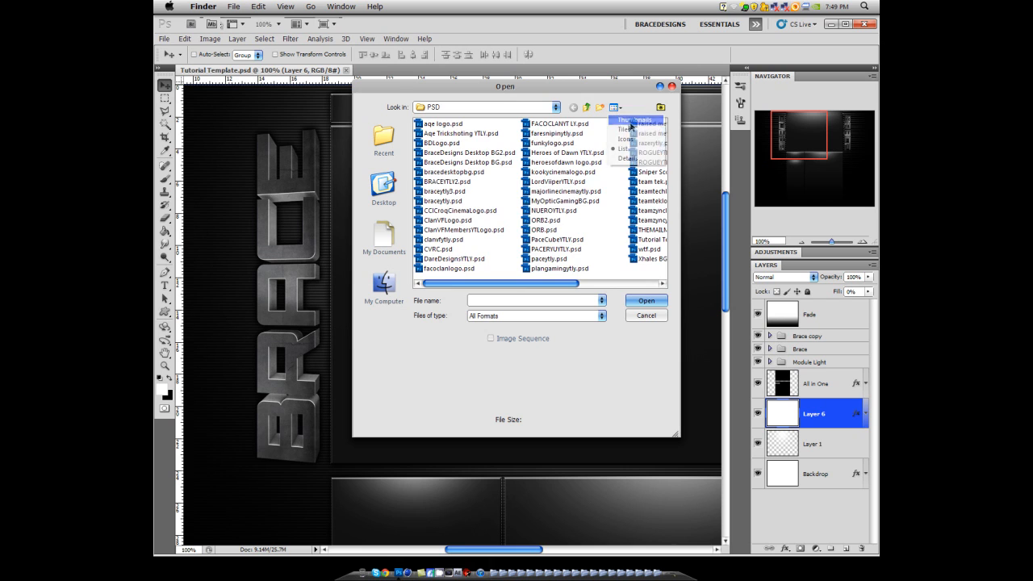
- Open the blue flare image 1.png from the Flares folder inside GFX Pack
left_click(586, 107)
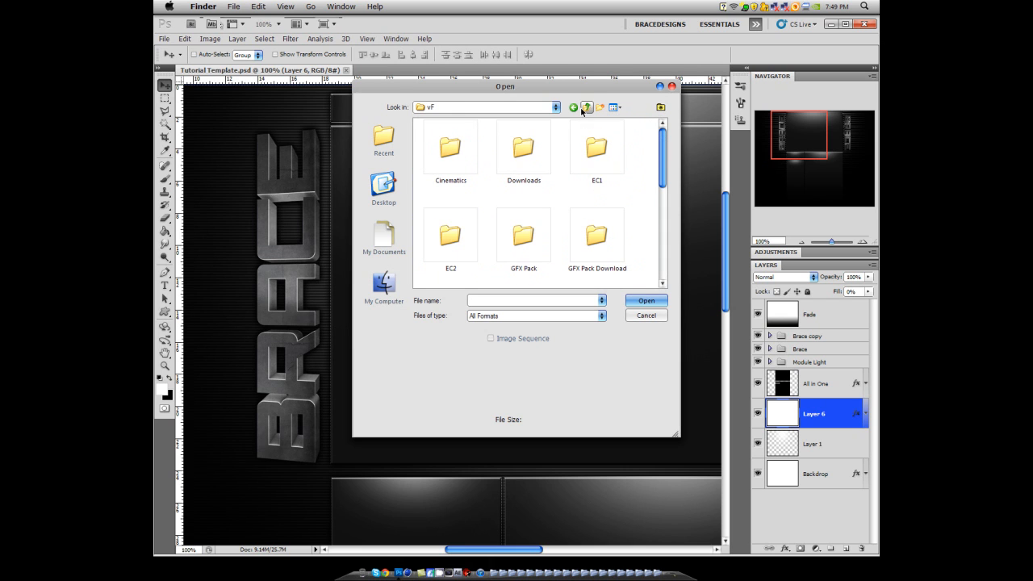
double_click(536, 235)
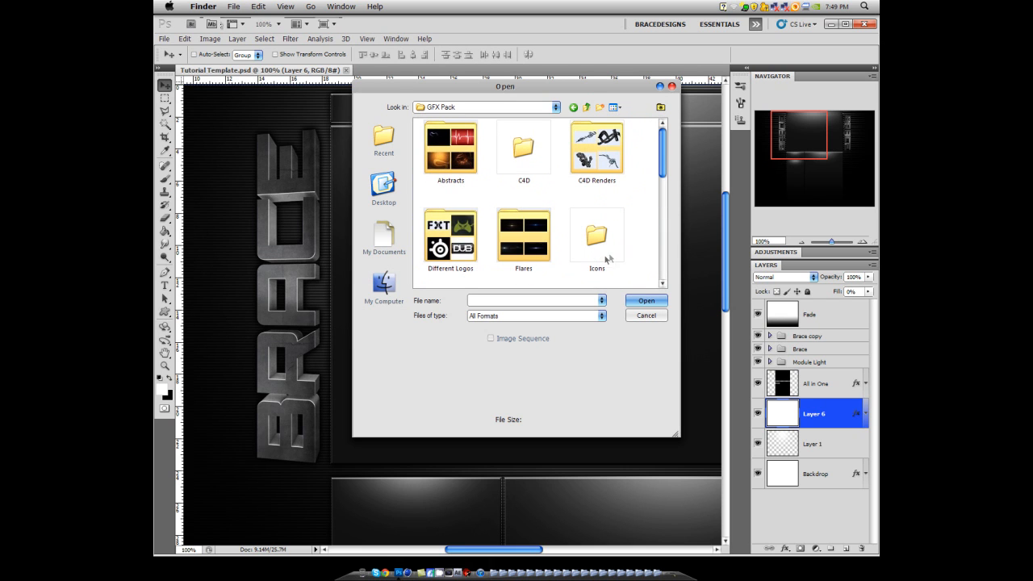
scroll(593, 249, "down", 1)
scroll(593, 249, "up", 1)
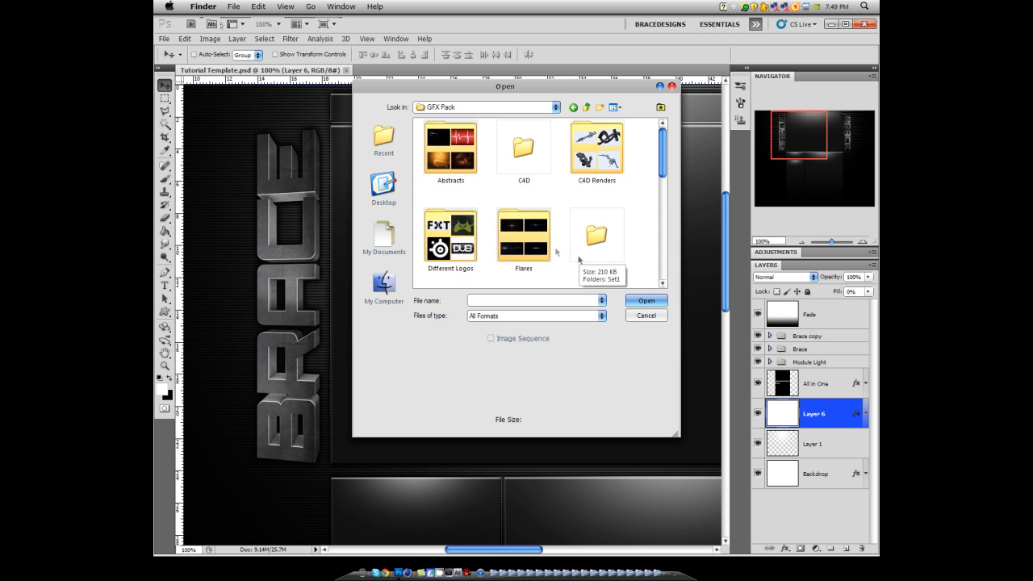
double_click(516, 238)
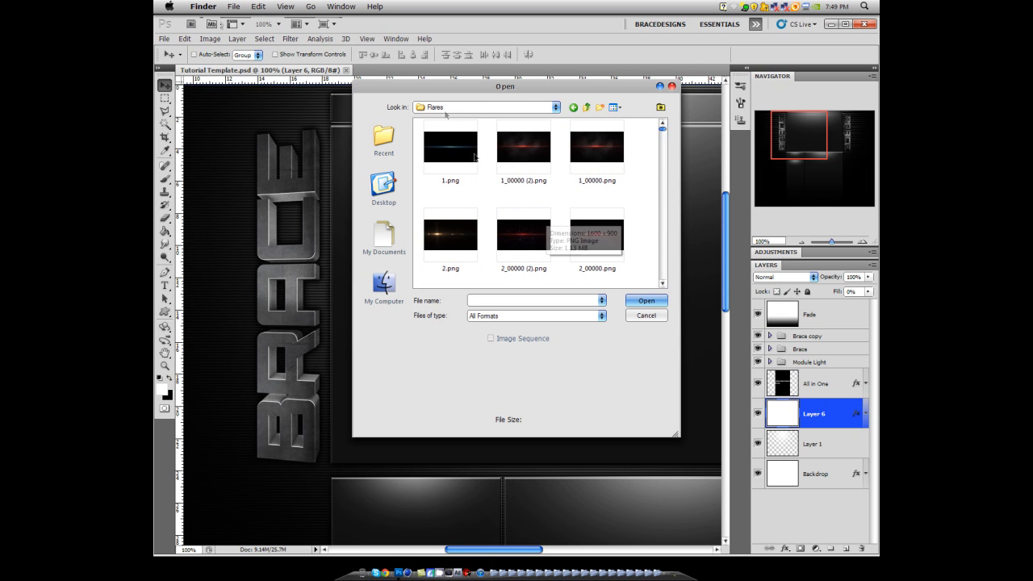
left_click(452, 157)
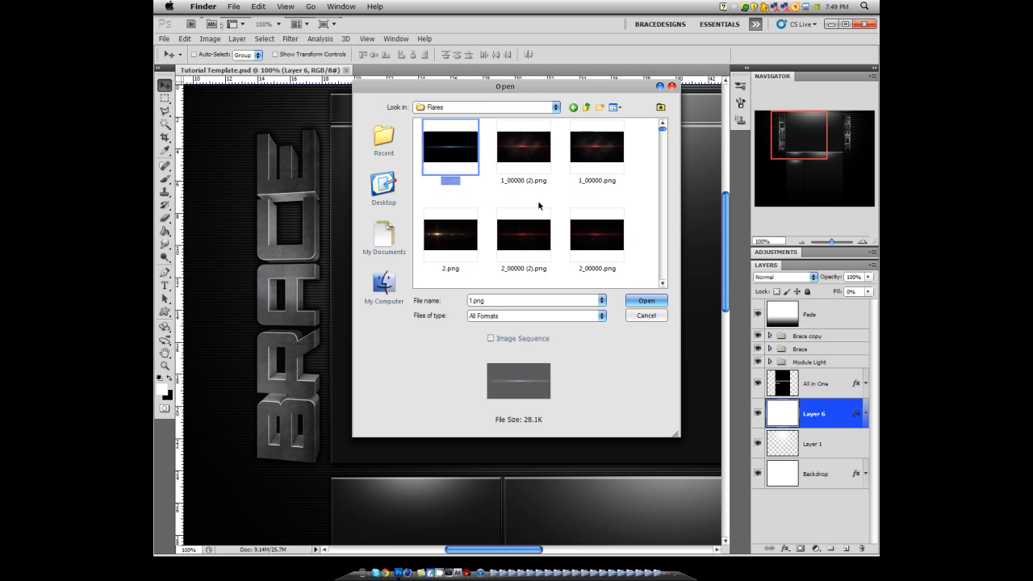
scroll(557, 214, "down", 3)
scroll(575, 239, "up", 3)
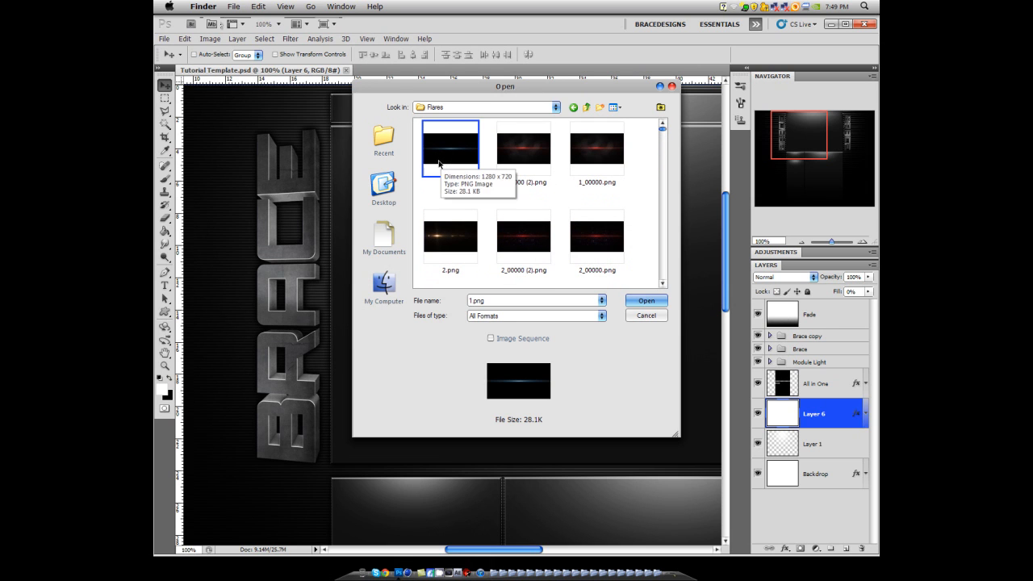
left_click(645, 300)
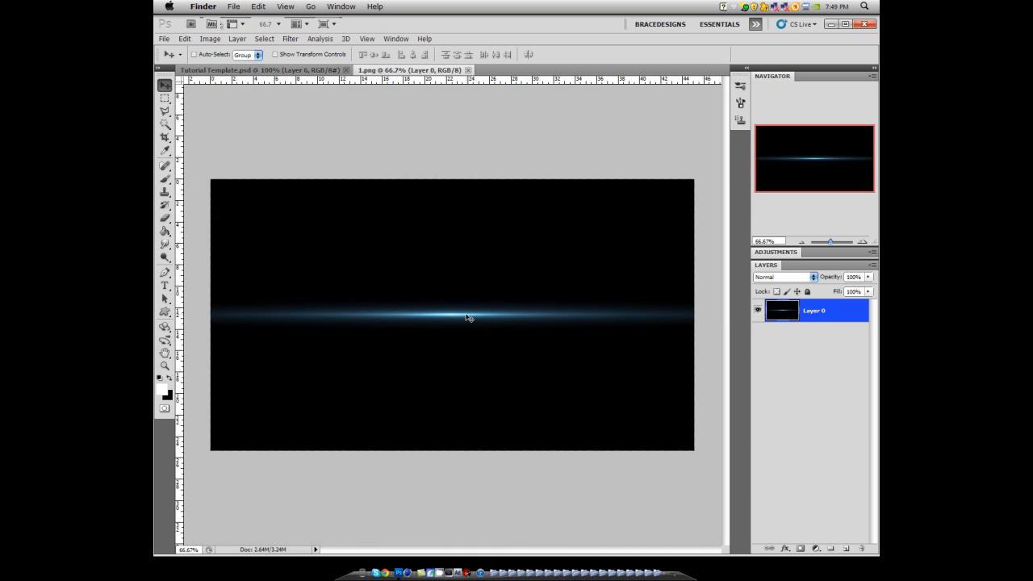
- Desaturate the flare with a Hue/Saturation adjustment, setting Saturation to -100
key("i")
key("ctrl+u")
left_click_drag(584, 501, 477, 471)
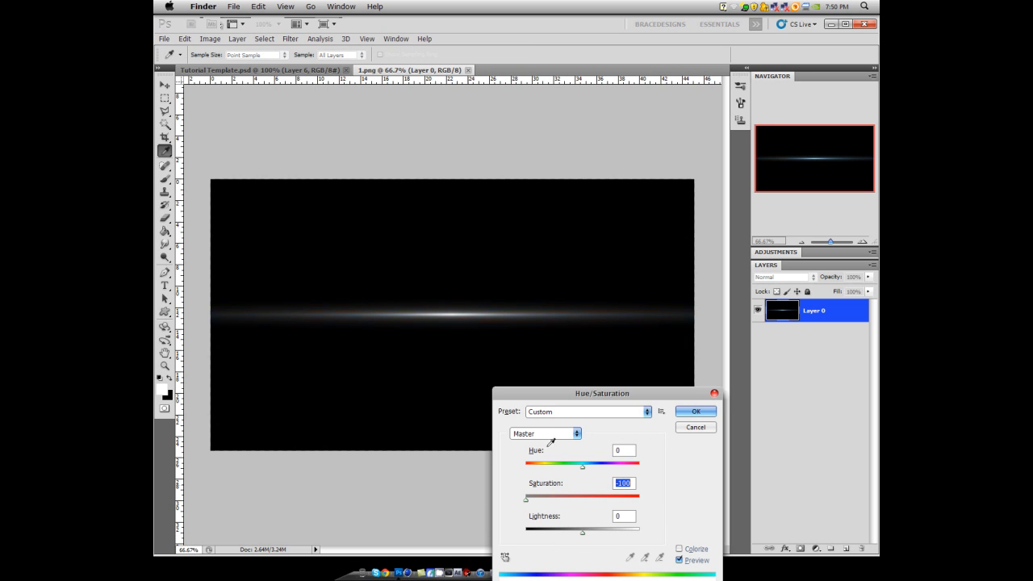
- Try the Colorize option on the flare with Saturation raised to the maximum, then switch Colorize off
left_click(678, 550)
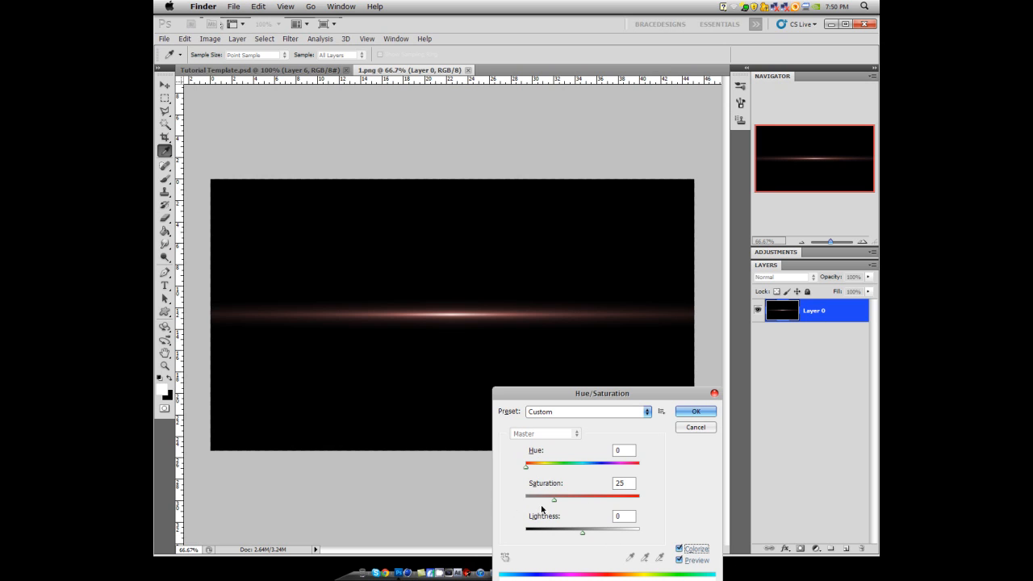
left_click_drag(553, 499, 801, 513)
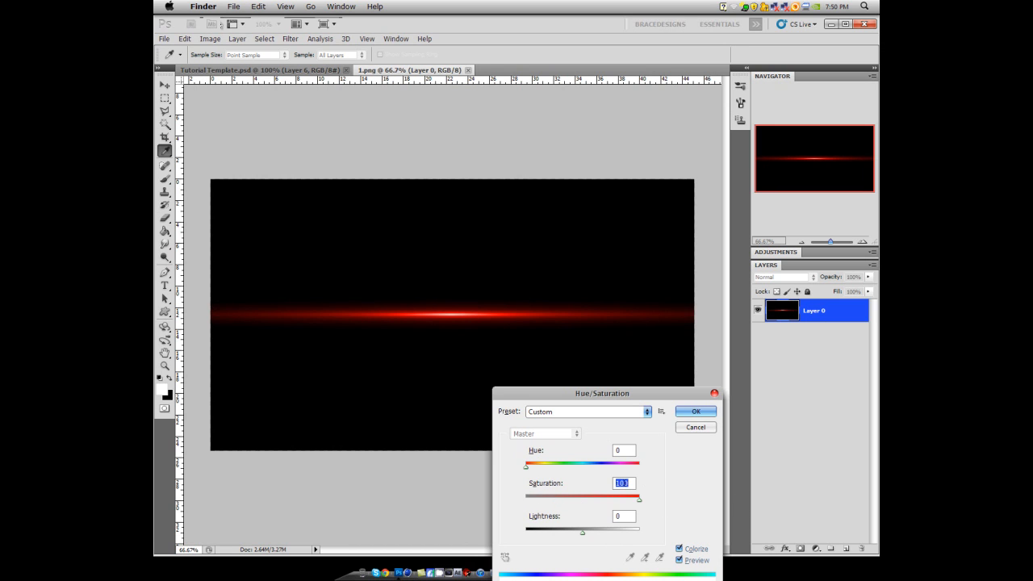
type("50")
key("BackSpace")
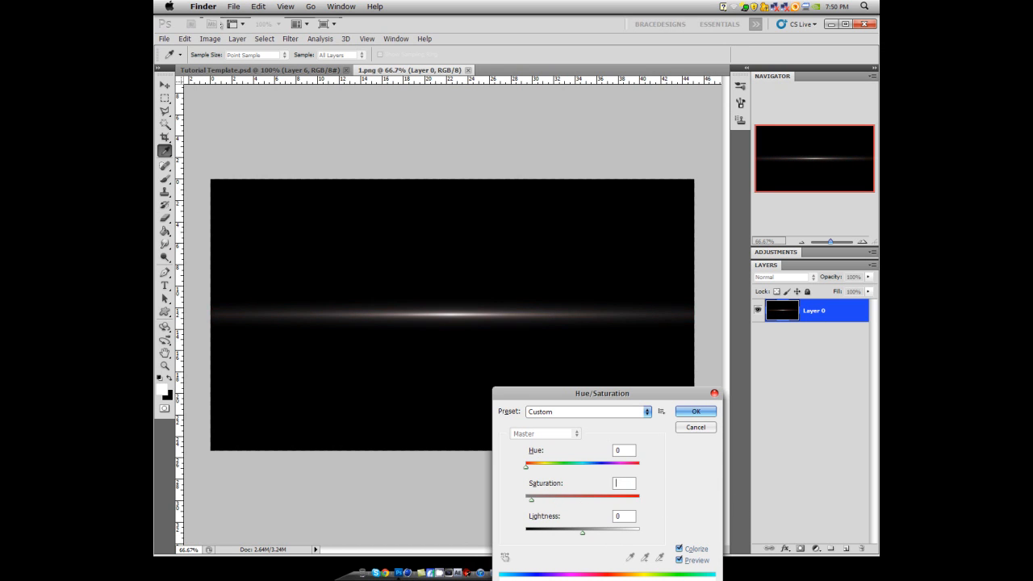
left_click(679, 548)
left_click(507, 226)
left_click(679, 548)
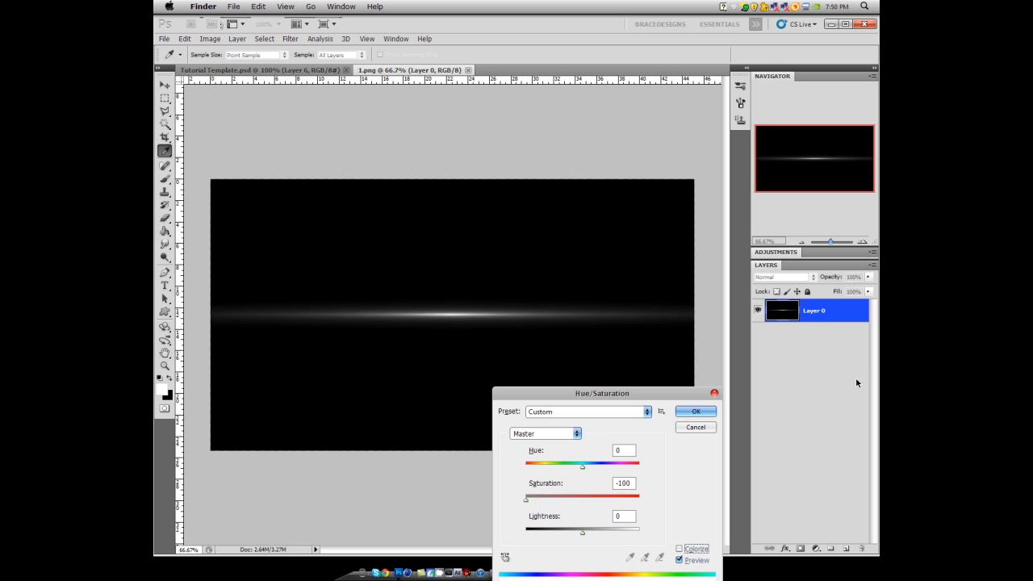
- Apply the desaturation and copy the grey flare layer into Tutorial Template.psd
left_click(695, 411)
key("v")
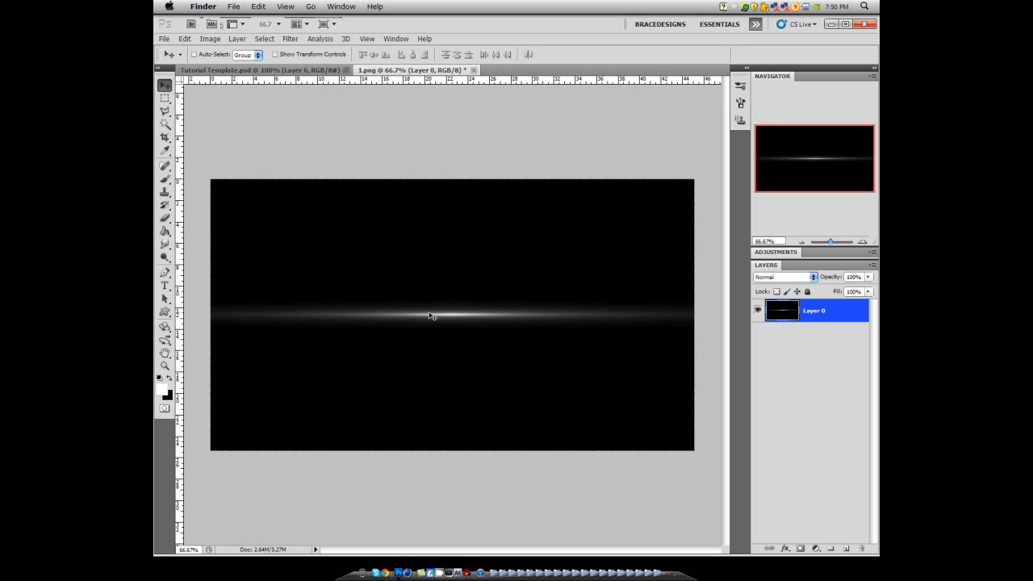
left_click_drag(420, 304, 431, 244)
left_click_drag(817, 134, 825, 130)
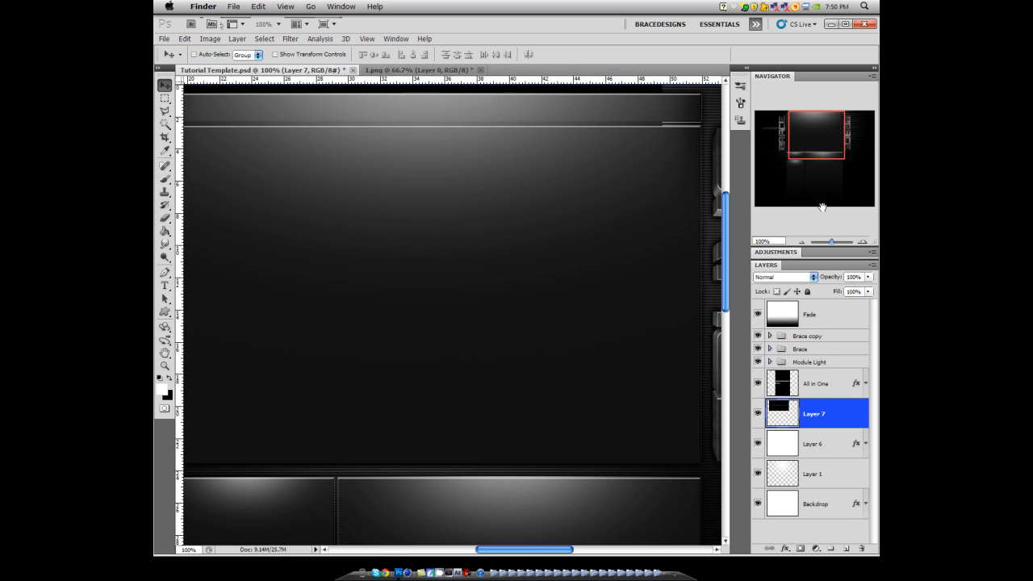
- Place the flare layer above the All in One layer and move the flare up to the header bar
left_click_drag(802, 419, 801, 381)
mouse_move(816, 134)
left_mouse_down()
mouse_move(794, 137)
mouse_move(819, 134)
left_mouse_up()
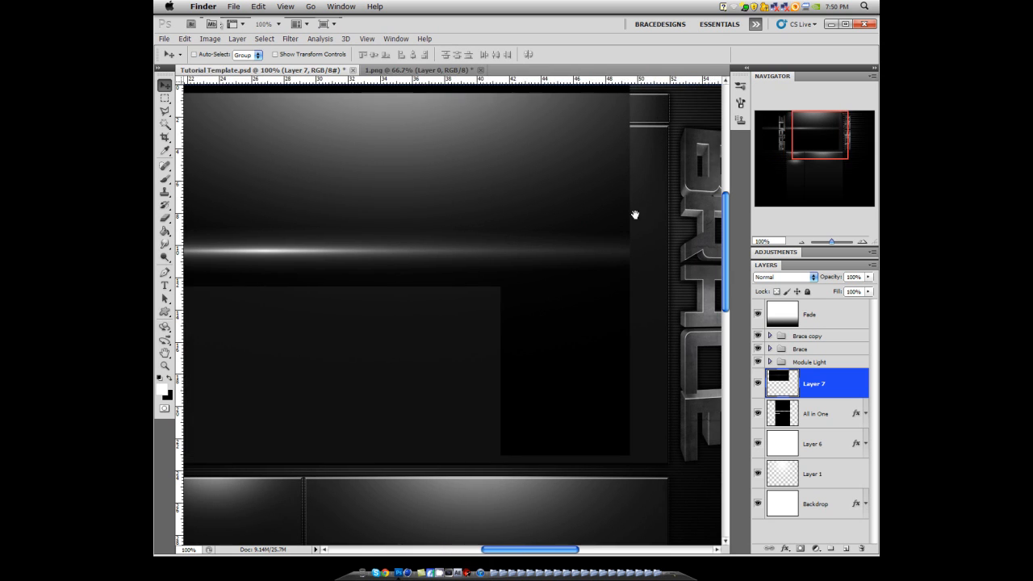
mouse_move(499, 179)
left_mouse_down()
mouse_move(516, 135)
mouse_move(509, 102)
left_mouse_up()
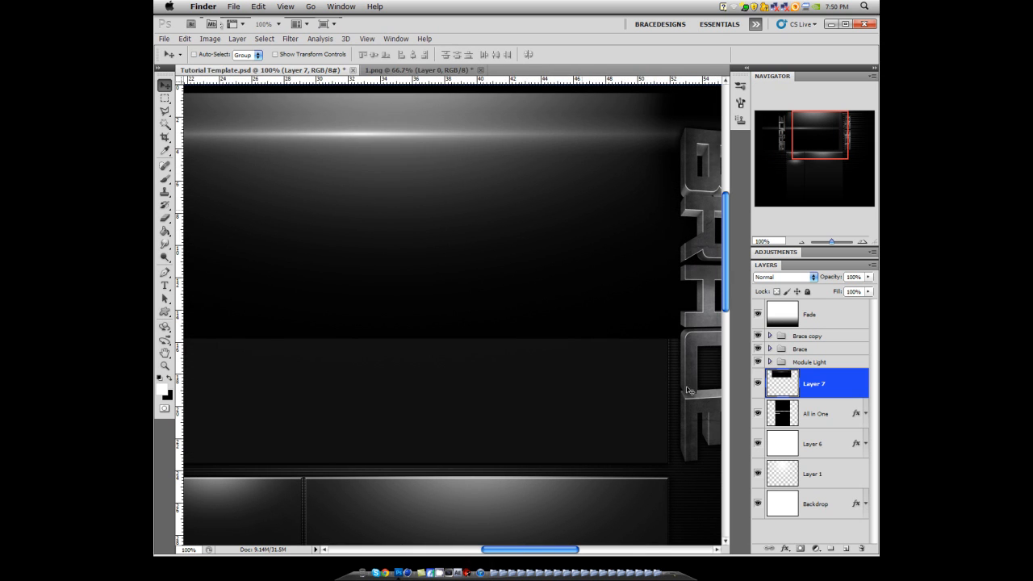
left_click(815, 403)
left_click(821, 389)
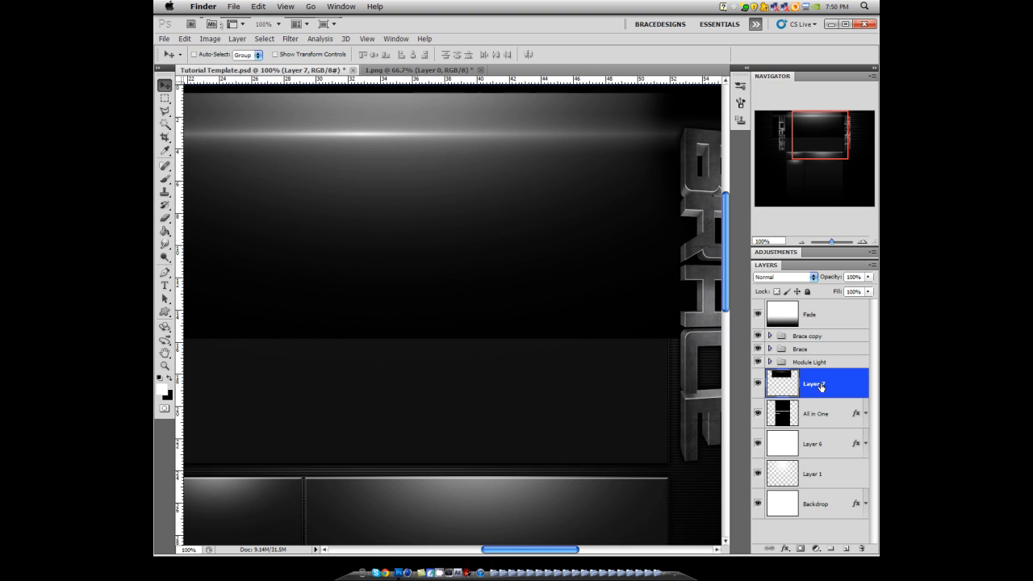
left_click_drag(817, 166, 814, 131)
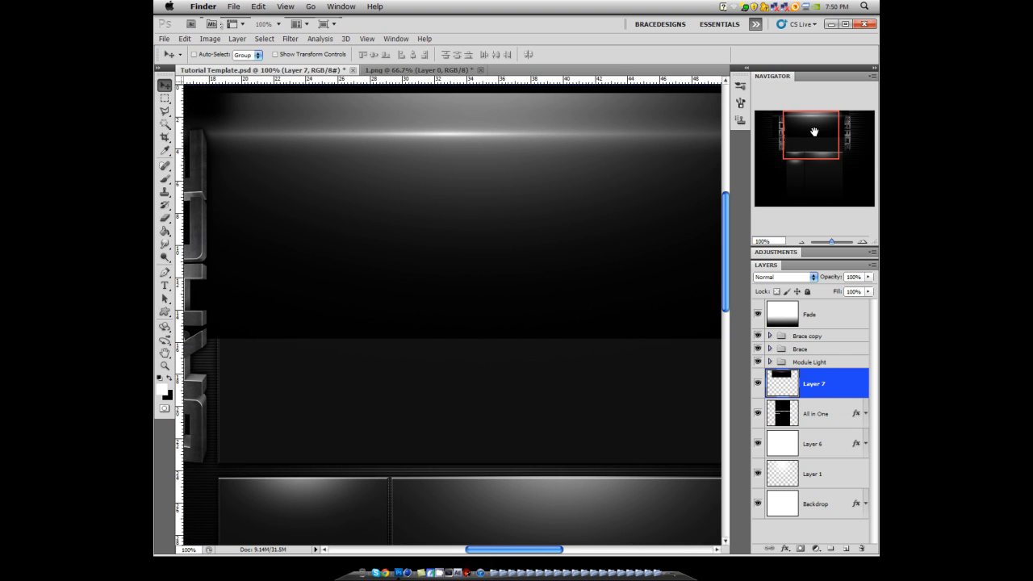
- Set the flare layer's blend mode to Screen and align the flare with the header bar's upper edge
left_click(767, 279)
left_click(770, 276)
left_click(801, 282)
left_click(801, 282)
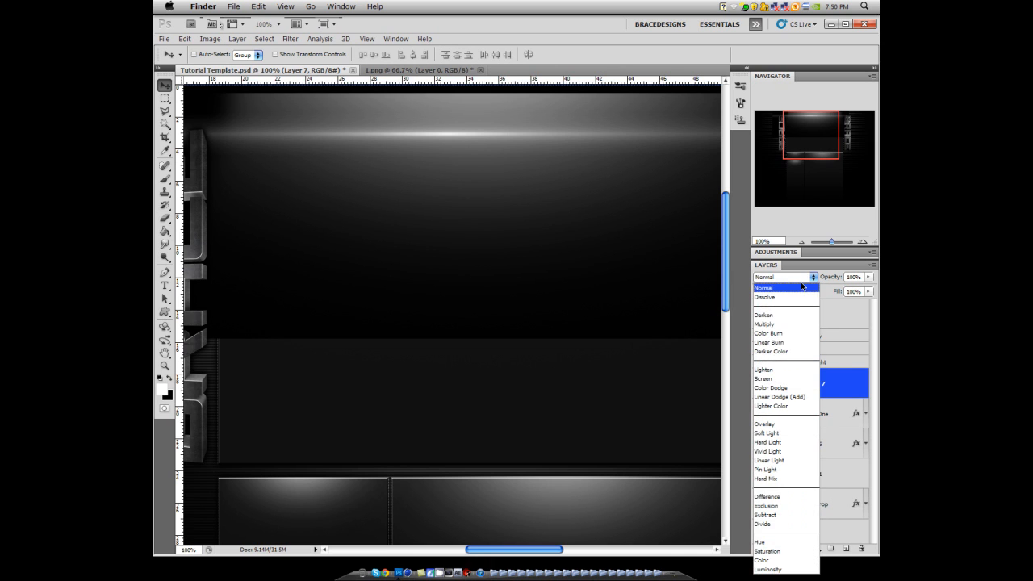
left_click(772, 379)
mouse_move(820, 148)
left_mouse_down()
mouse_move(829, 147)
mouse_move(820, 145)
left_mouse_up()
left_click_drag(476, 146, 507, 108)
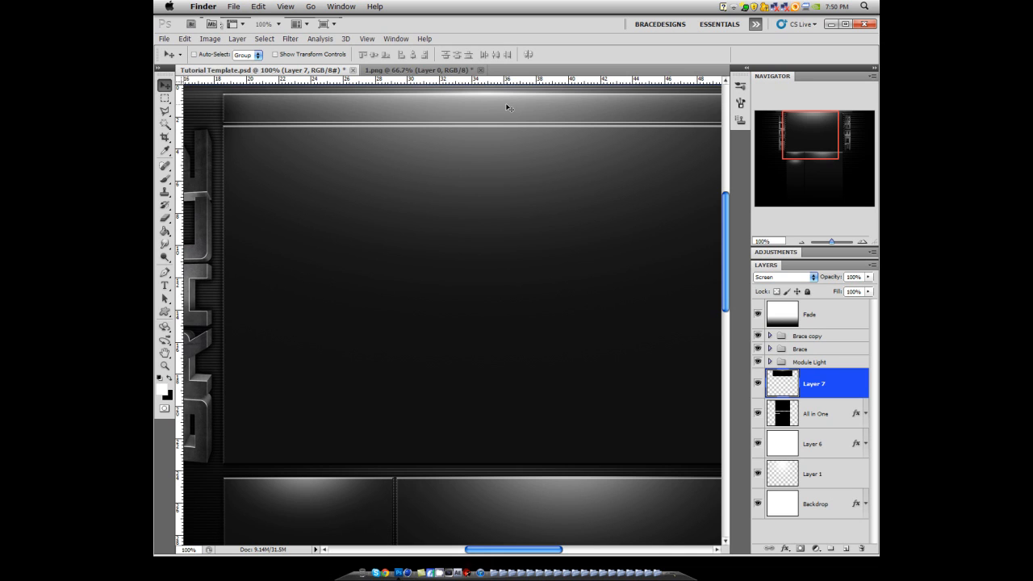
- Duplicate the flare layer and move the copy down onto the upper edge of the lower content boxes
key("super+j")
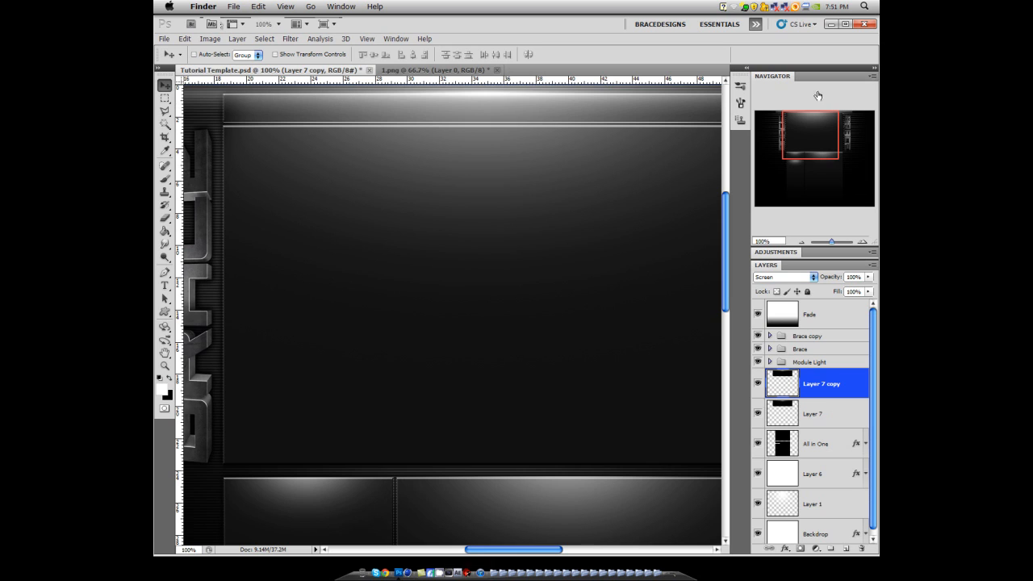
left_click(799, 119)
left_click_drag(486, 162, 479, 471)
key("shift+Down")
key("shift+Down")
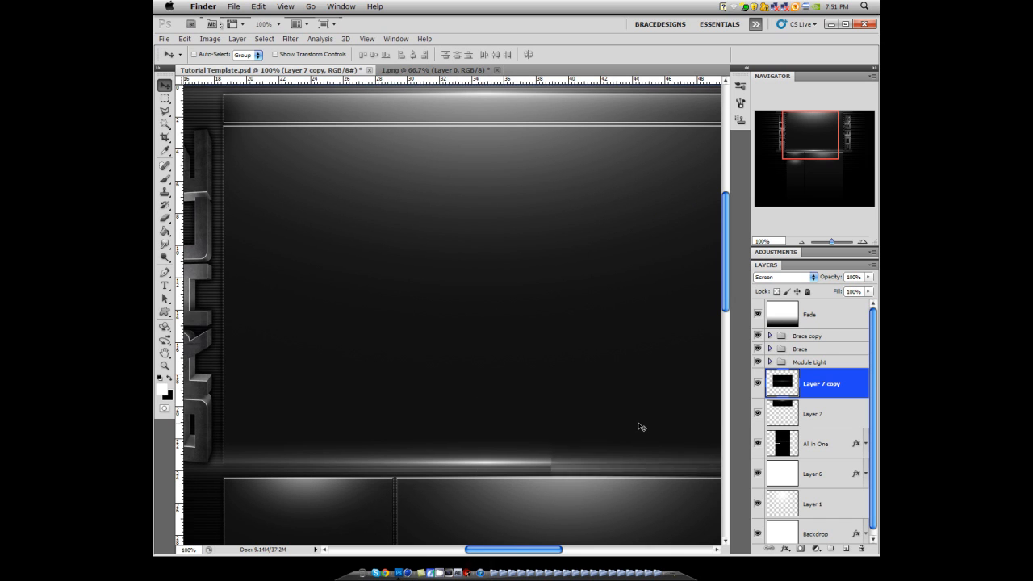
key("Down")
key("Down")
key("Down")
key("Down")
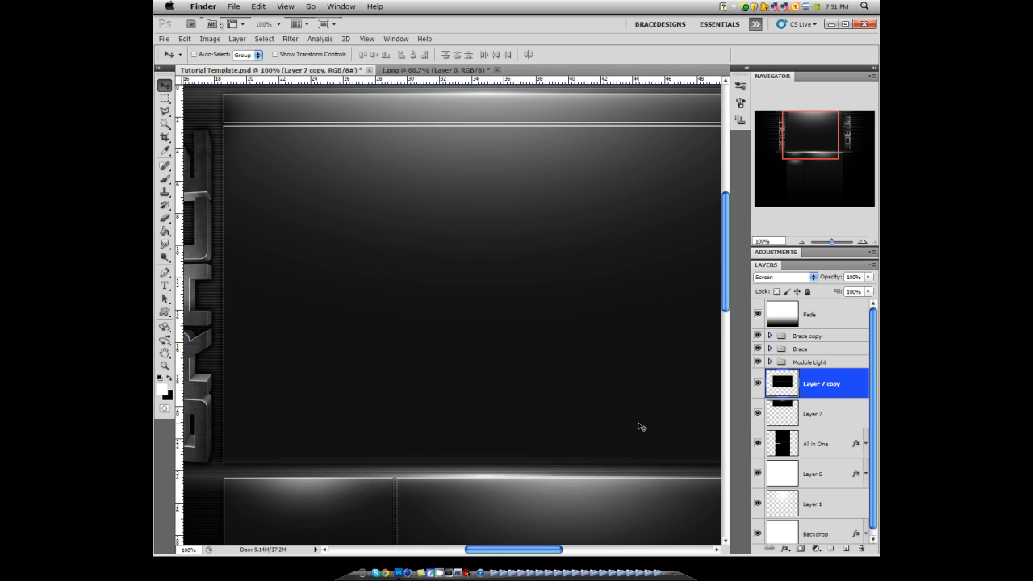
key("Down")
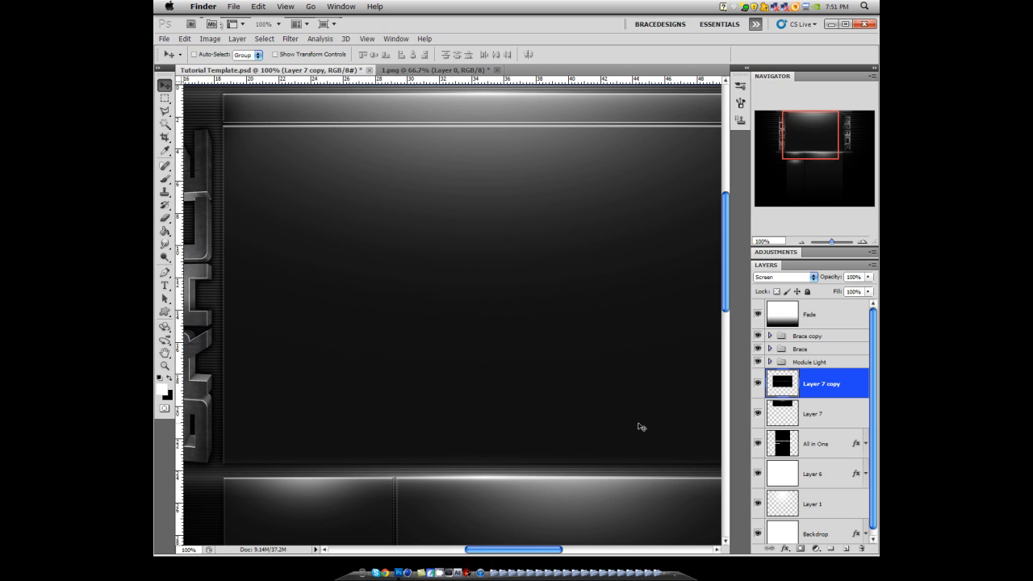
- Duplicate the lower flare again and nudge the new copy up to the bottom edge of the large main panel
key("super+j")
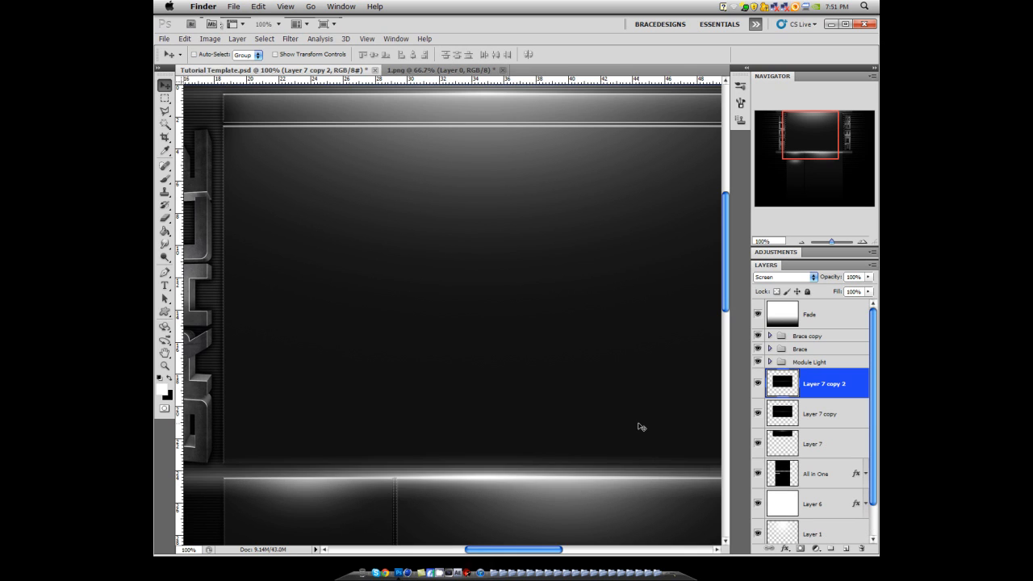
key("Up")
key("Up")
key("Up")
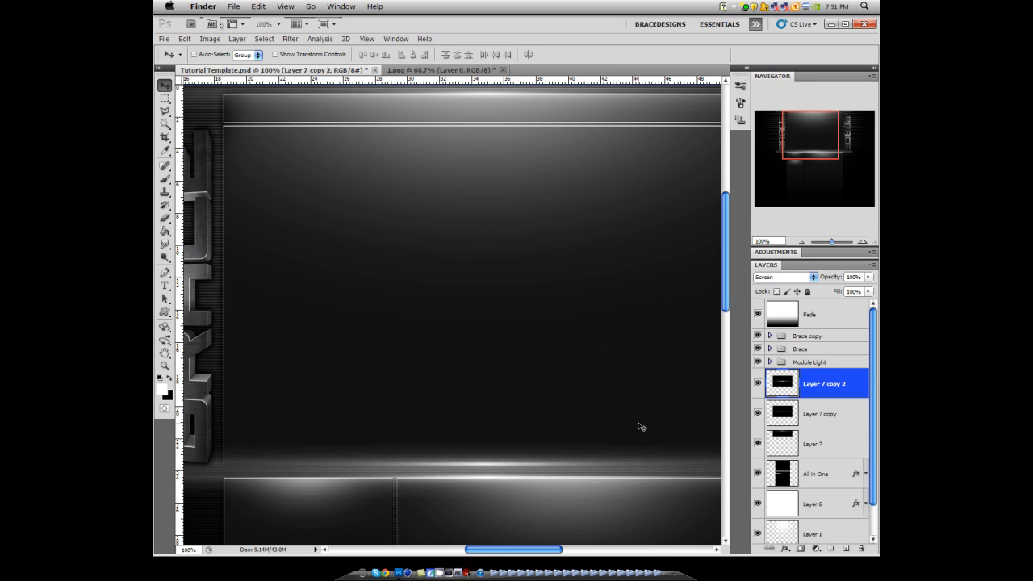
key("Up")
key("Up")
key("Up")
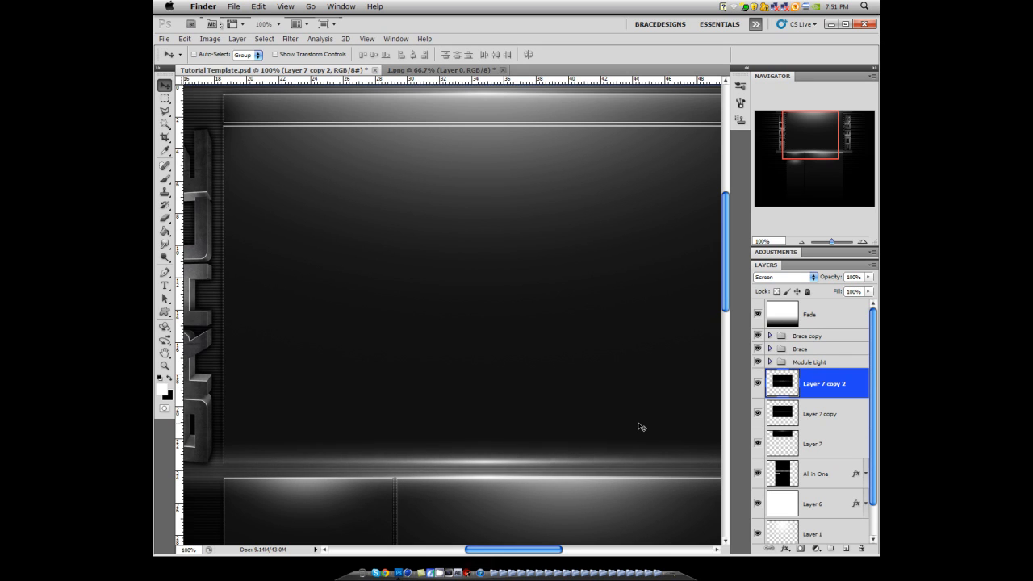
key("Up")
key("Up")
key("Up")
key("shift+Up")
key("shift+Down")
key("shift+Down")
key("Up")
key("Up")
key("Up")
key("Up")
key("Up")
key("Up")
key("Up")
key("Up")
key("Up")
key("Up")
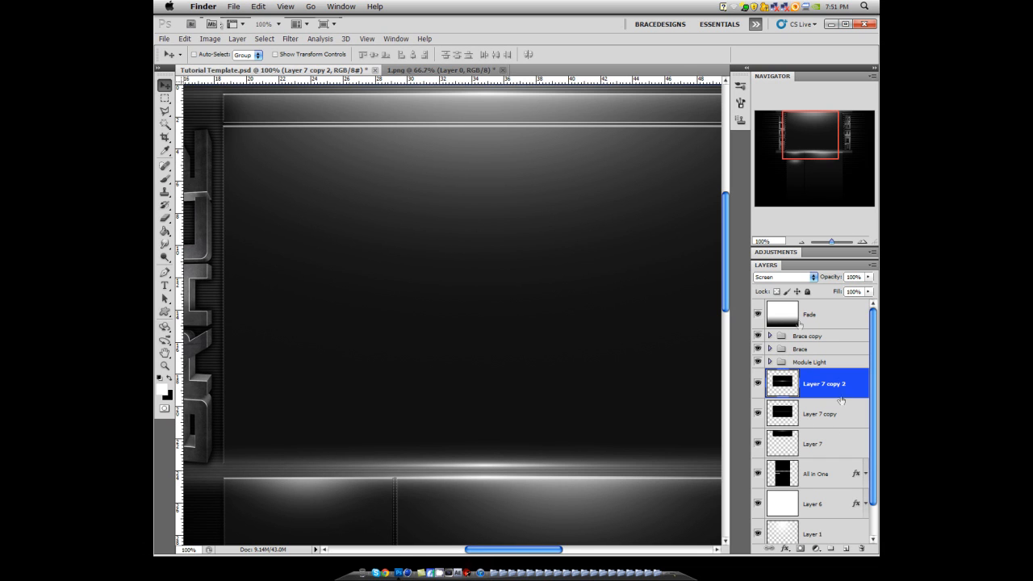
- Erase the ends of the header flare on Layer 7 with the Eraser tool where they extend beyond the panel
key("super+minus")
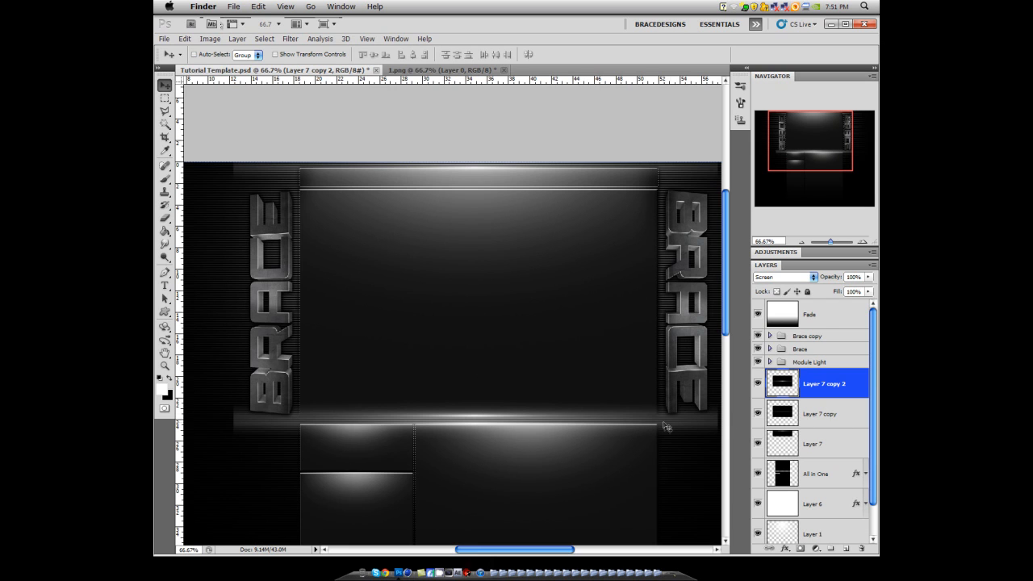
left_click(818, 454)
key("e")
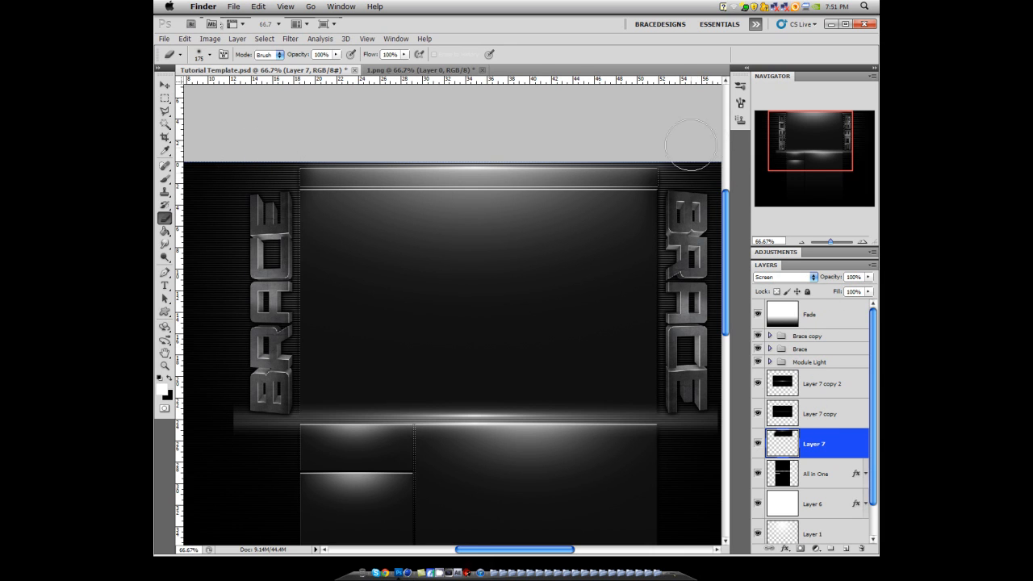
- Erase the outer ends of the two lower flares, on Layer 7 copy and Layer 7 copy 2, beneath the BRACE lettering
left_click(833, 411)
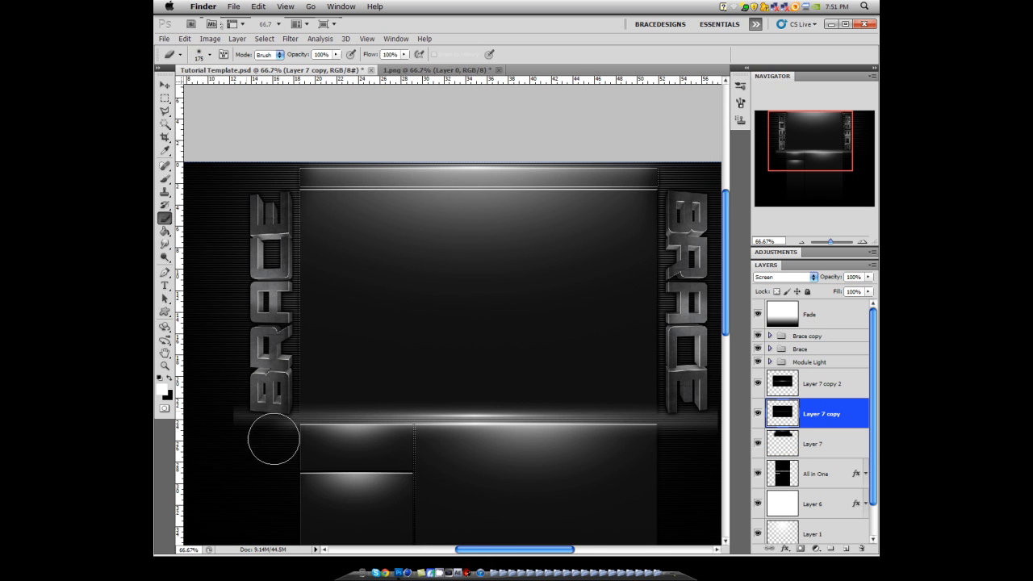
mouse_move(691, 476)
left_mouse_down()
mouse_move(700, 434)
mouse_move(703, 453)
mouse_move(685, 408)
mouse_move(704, 428)
left_mouse_up()
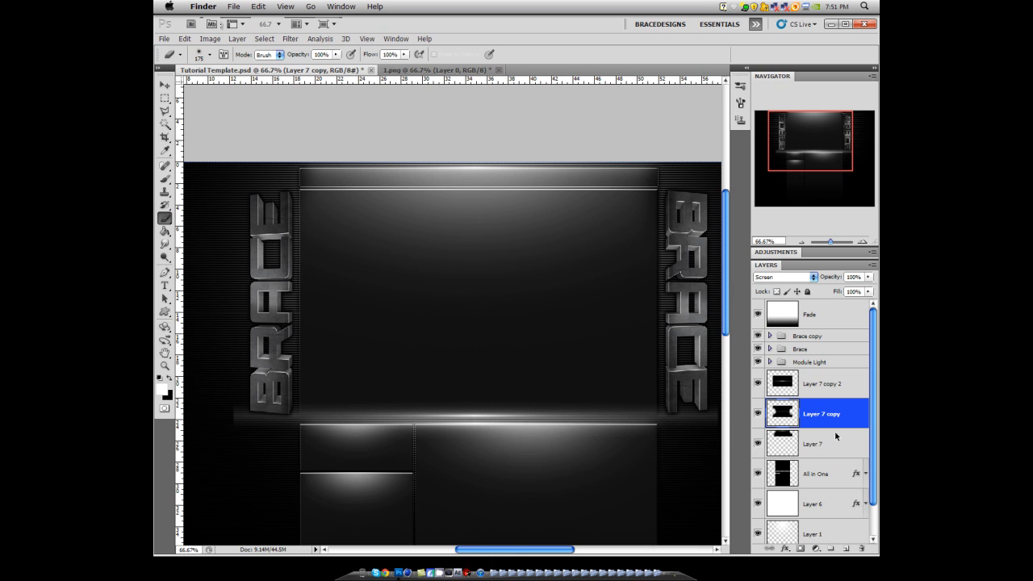
left_click(832, 393)
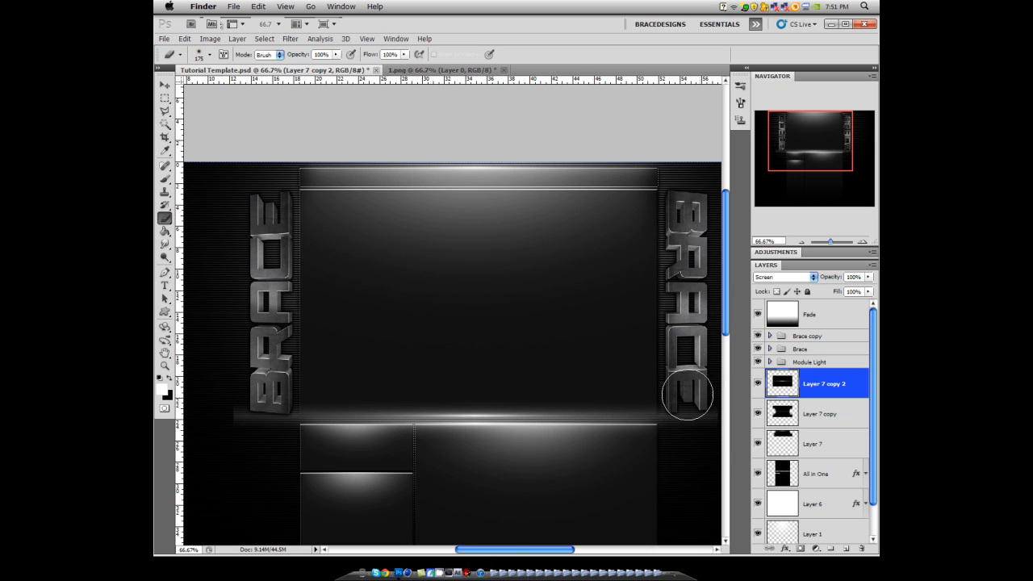
left_click_drag(690, 397, 697, 414)
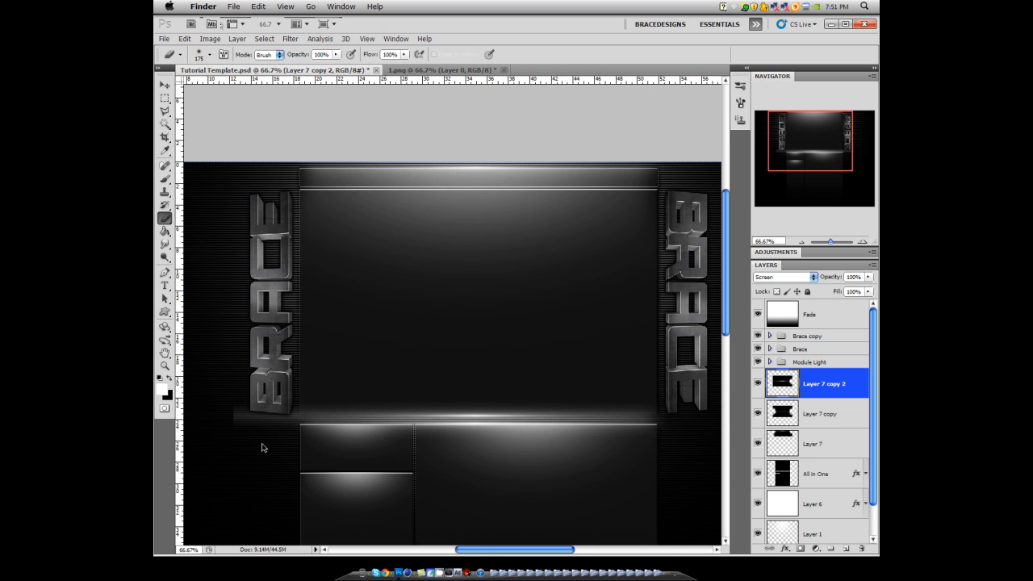
left_click_drag(243, 427, 272, 417)
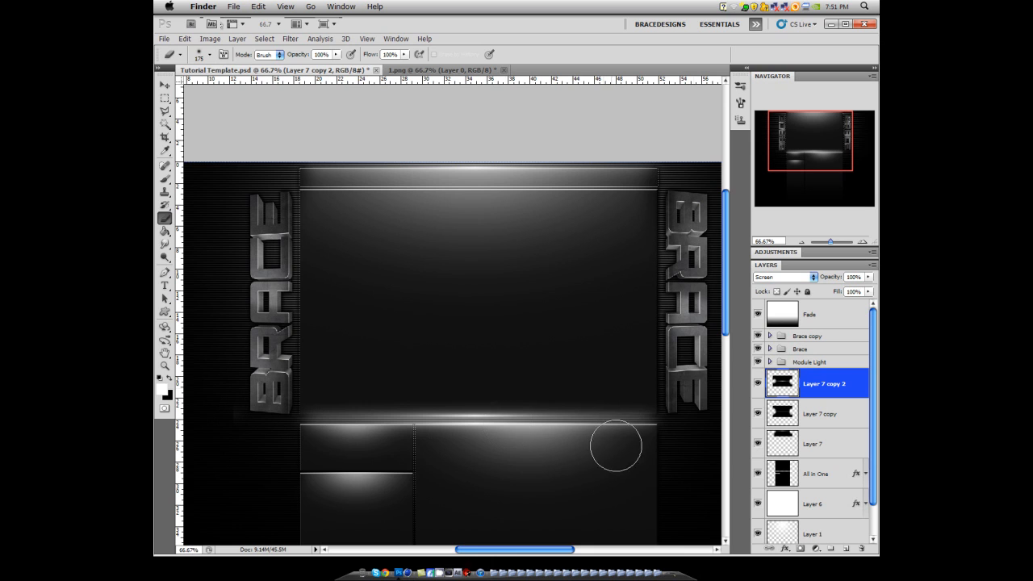
- Erase the faint flare remnant beside the lower end of the left BRACE lettering on Layer 7 copy 2
left_click(165, 84)
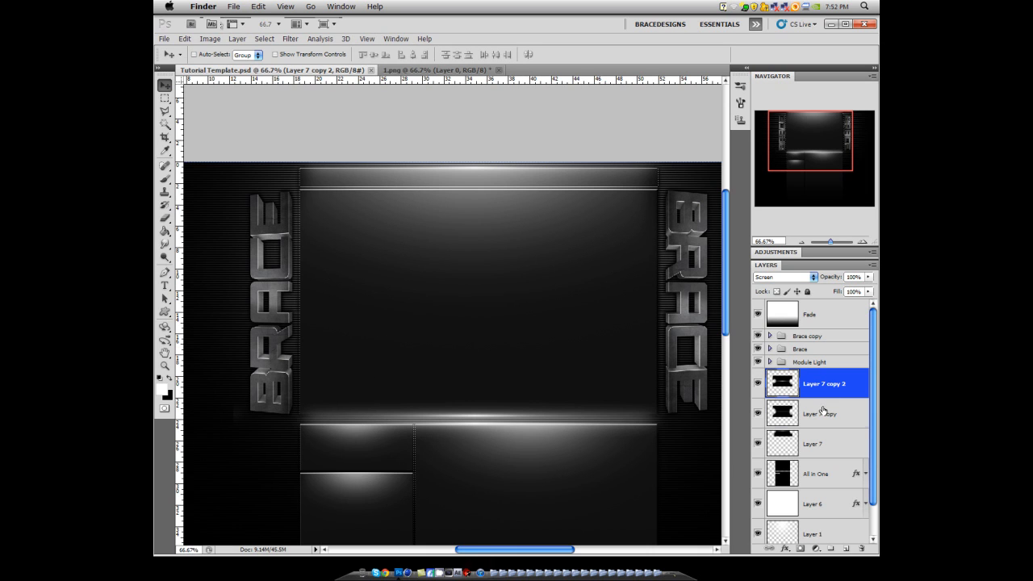
key("e")
mouse_move(207, 408)
left_mouse_down()
mouse_move(226, 449)
mouse_move(215, 372)
left_mouse_up()
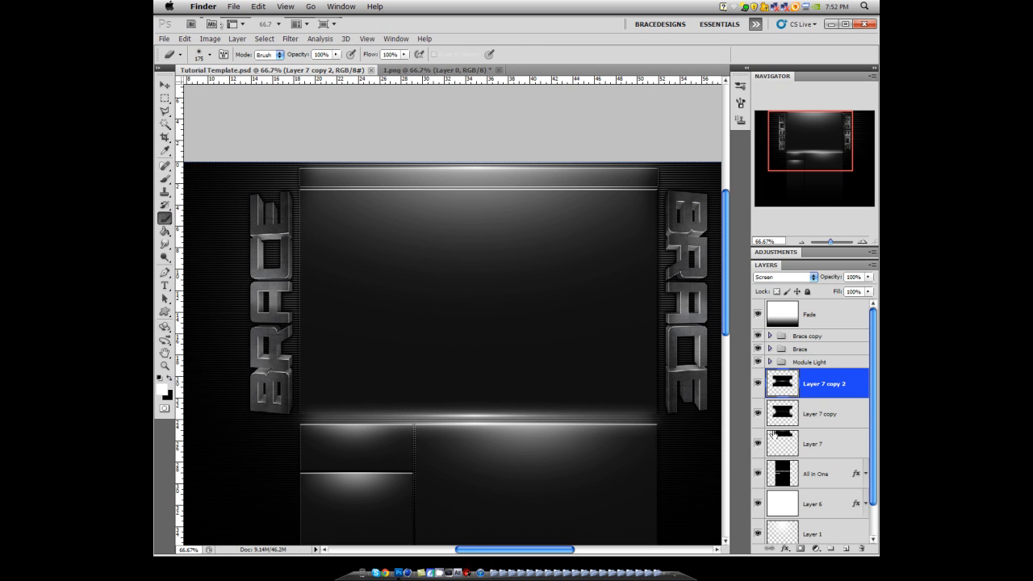
left_click(165, 86)
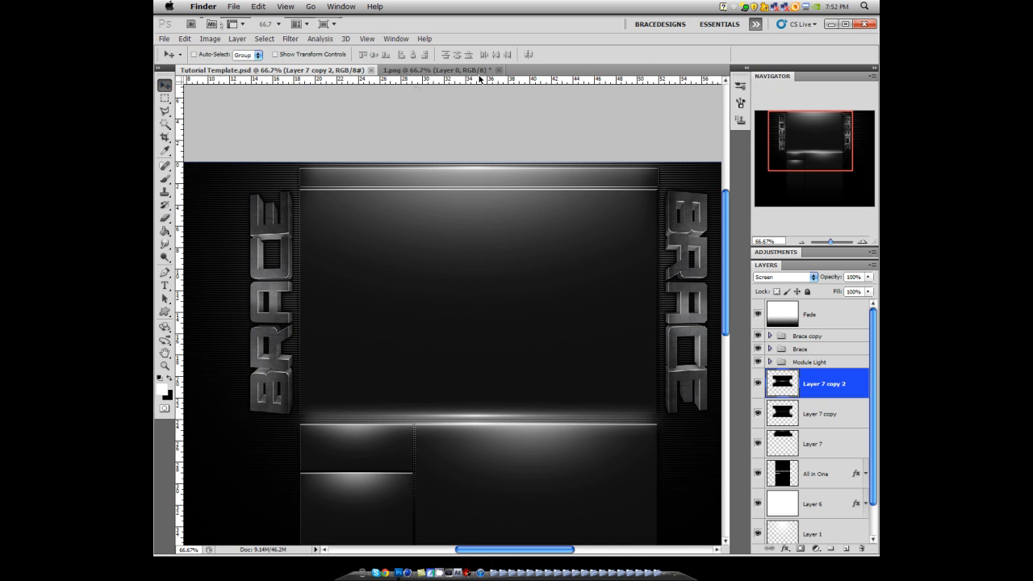
- Close the 1.png flare image and browse for another file in the GFX Pack folder with thumbnails shown
left_click(498, 70)
left_click(518, 226)
left_click(163, 39)
left_click(387, 97)
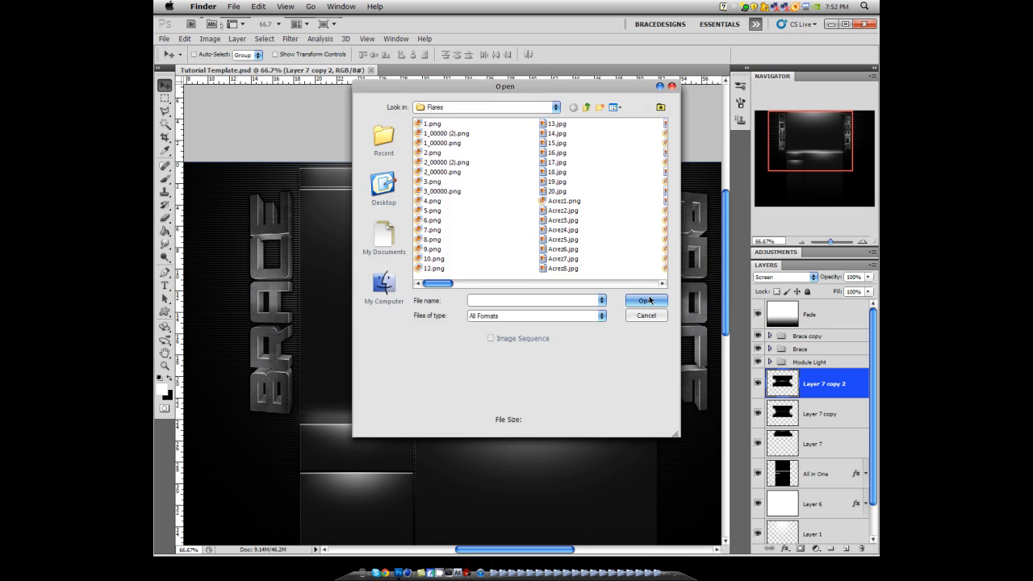
left_click(618, 107)
left_click(634, 122)
left_click(589, 109)
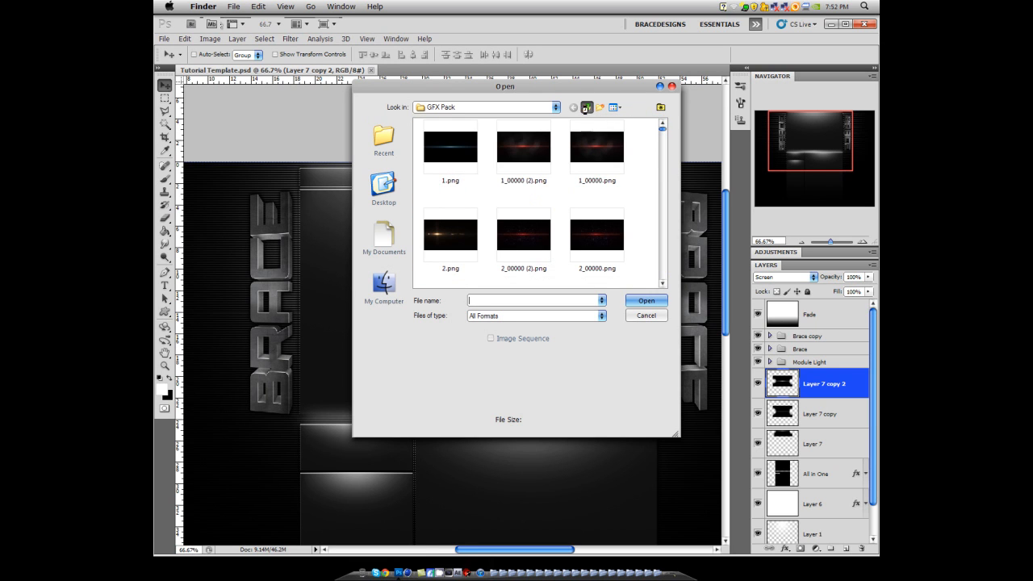
- Look into the C4D Renders folder, return to GFX Pack and open its Textures folder
double_click(597, 147)
scroll(526, 234, "down", 10)
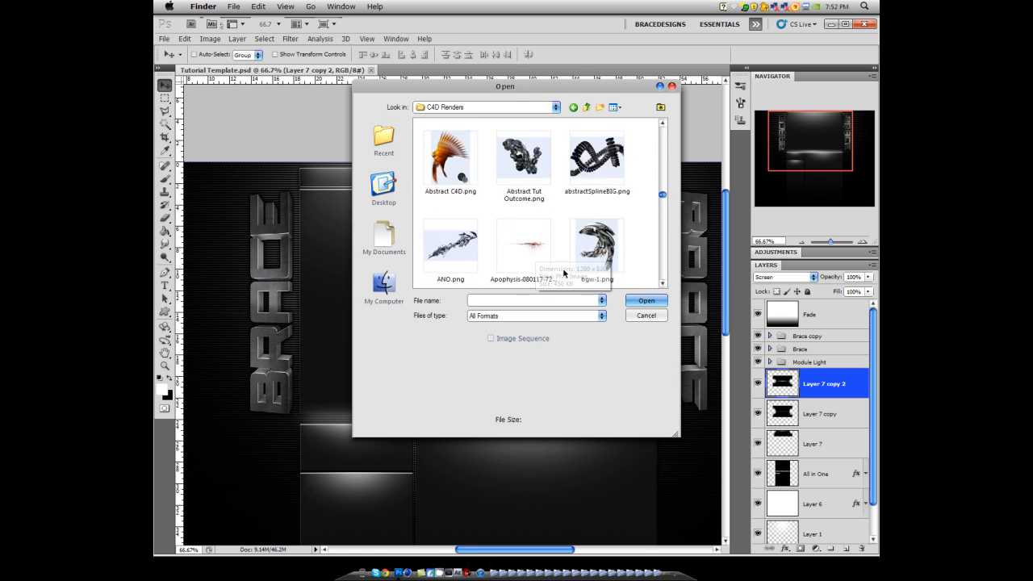
left_click(587, 108)
scroll(538, 188, "down", 5)
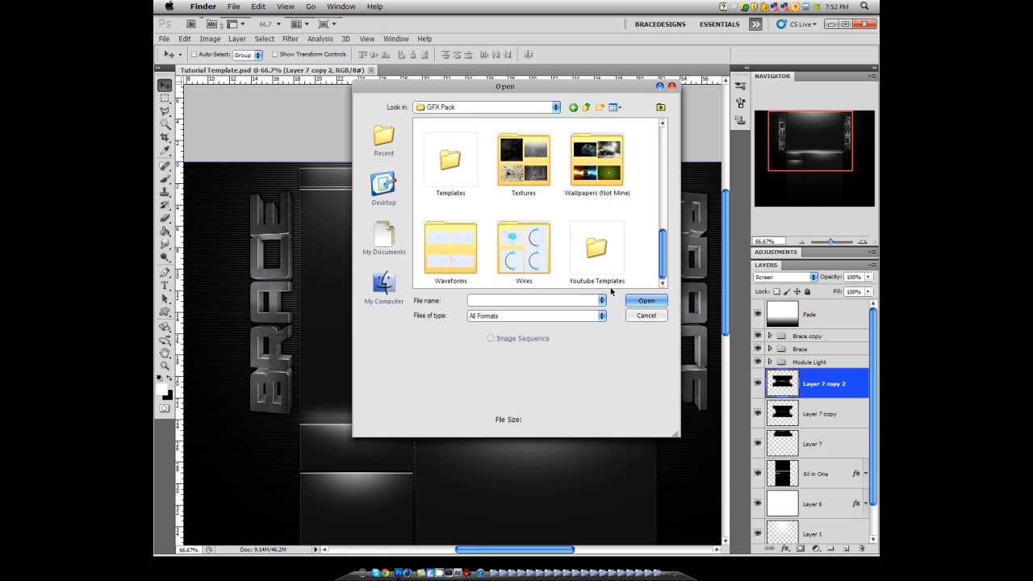
scroll(605, 277, "up", 1)
scroll(603, 277, "down", 1)
double_click(538, 182)
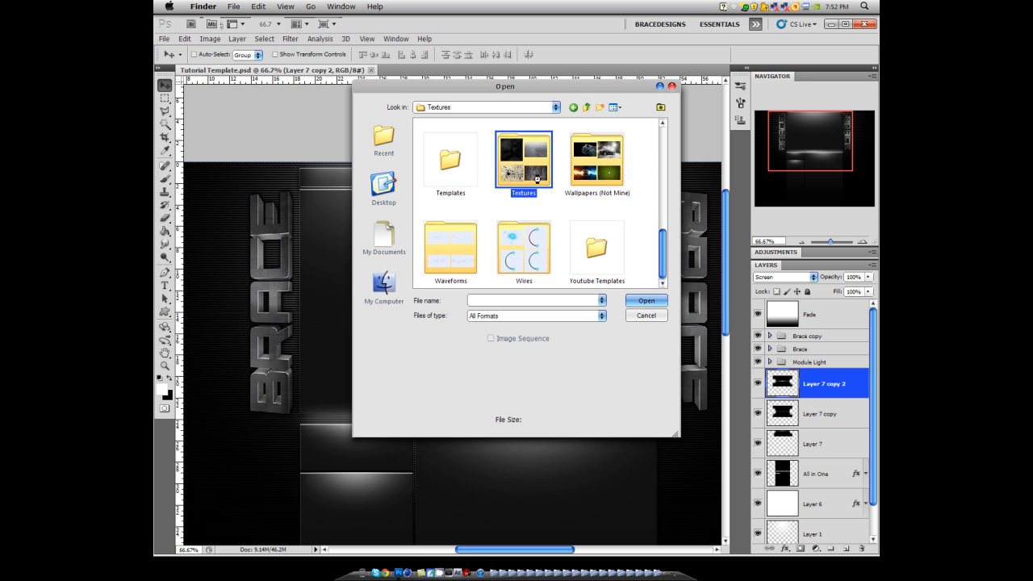
scroll(577, 194, "down", 5)
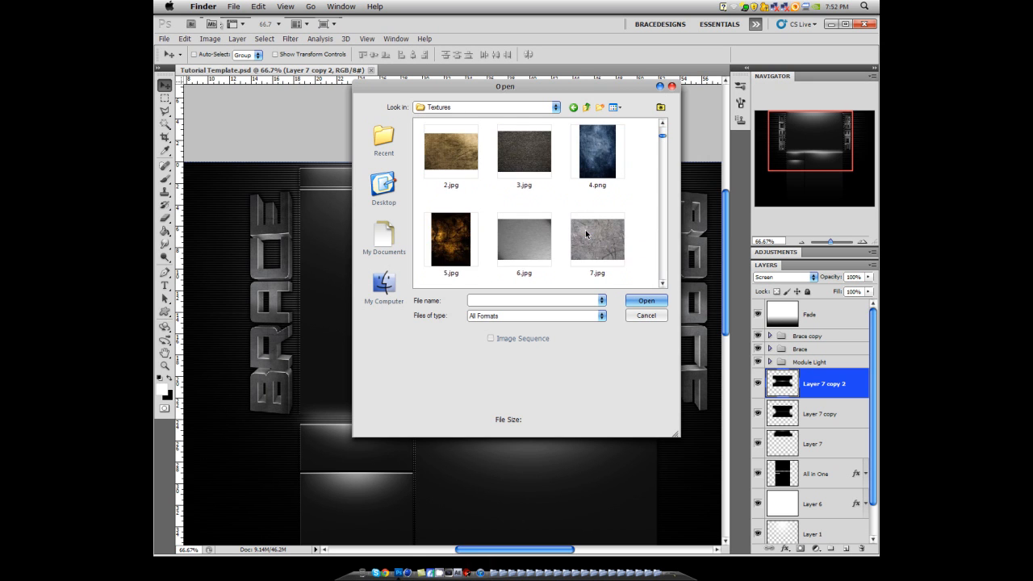
scroll(577, 193, "down", 5)
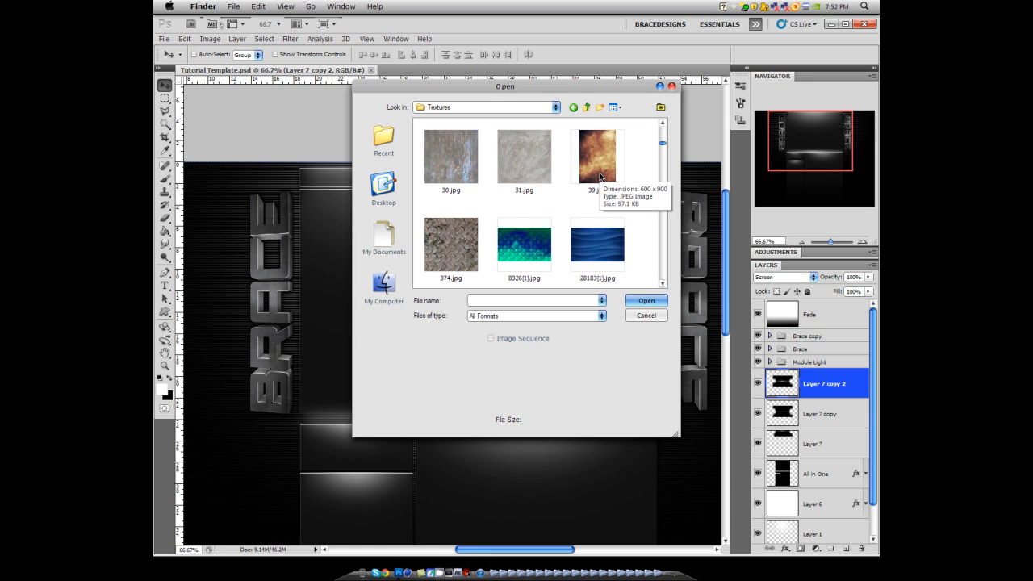
scroll(600, 176, "down", 6)
scroll(546, 230, "down", 2)
left_click(597, 164)
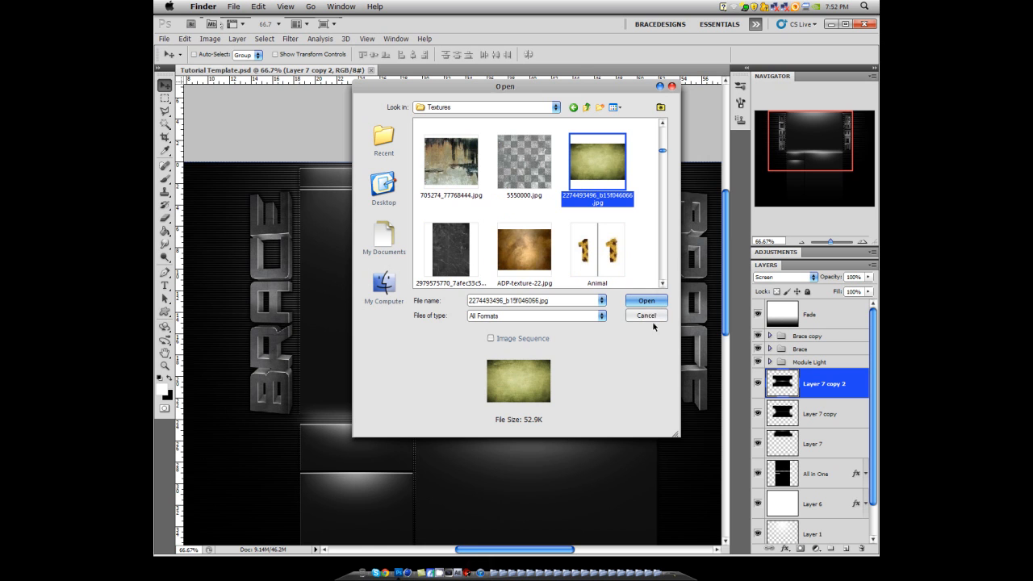
scroll(555, 212, "down", 2)
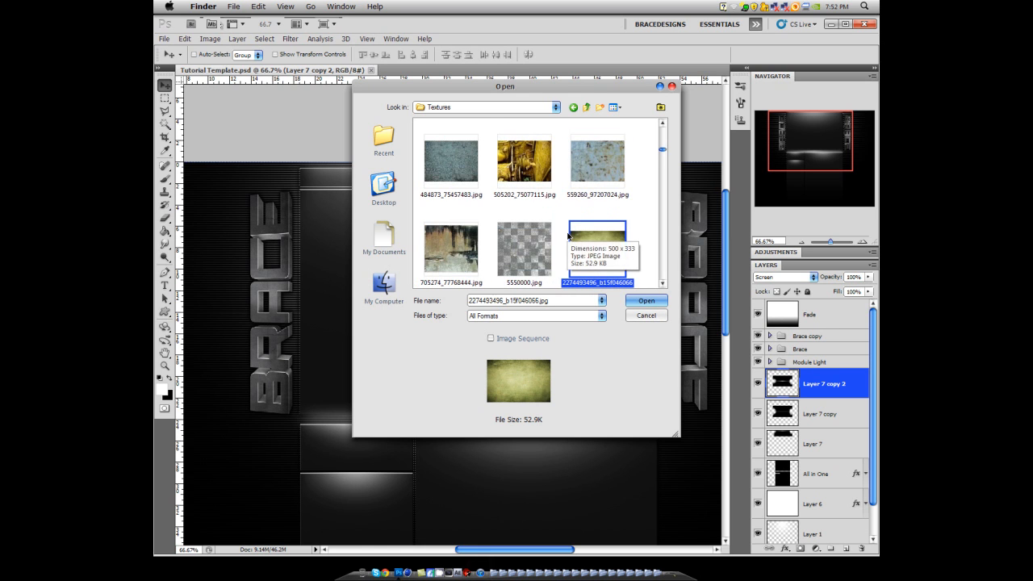
scroll(621, 270, "down", 1)
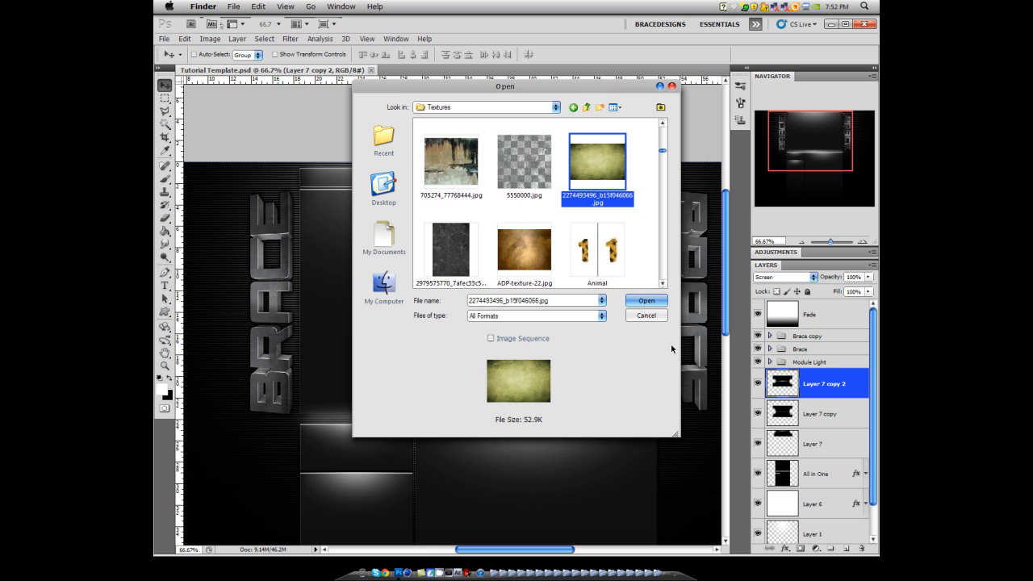
left_click(647, 301)
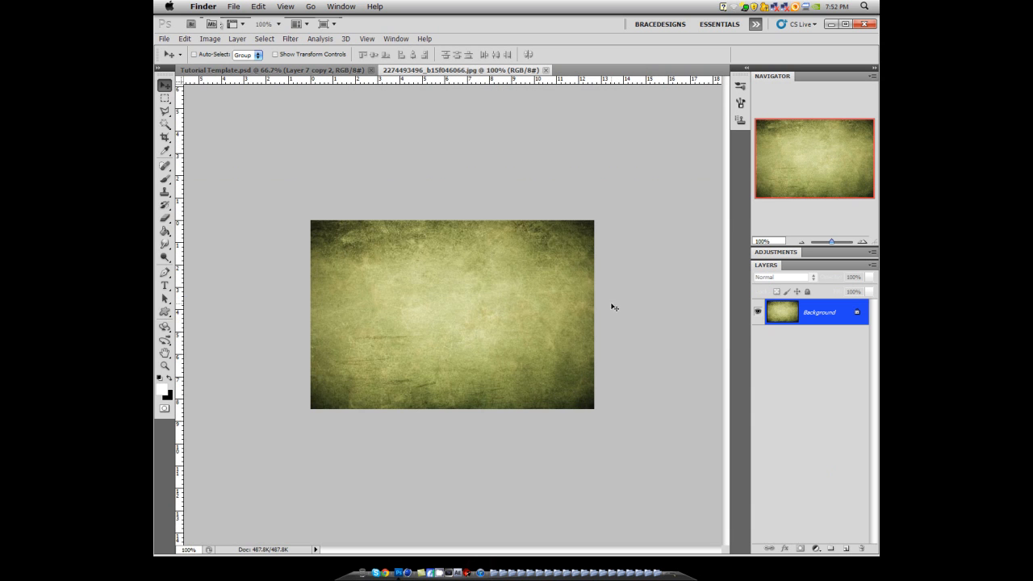
- Copy the green grunge texture into Tutorial Template.psd over the main panel
left_click_drag(314, 73, 483, 242)
key("super+minus")
key("super+plus")
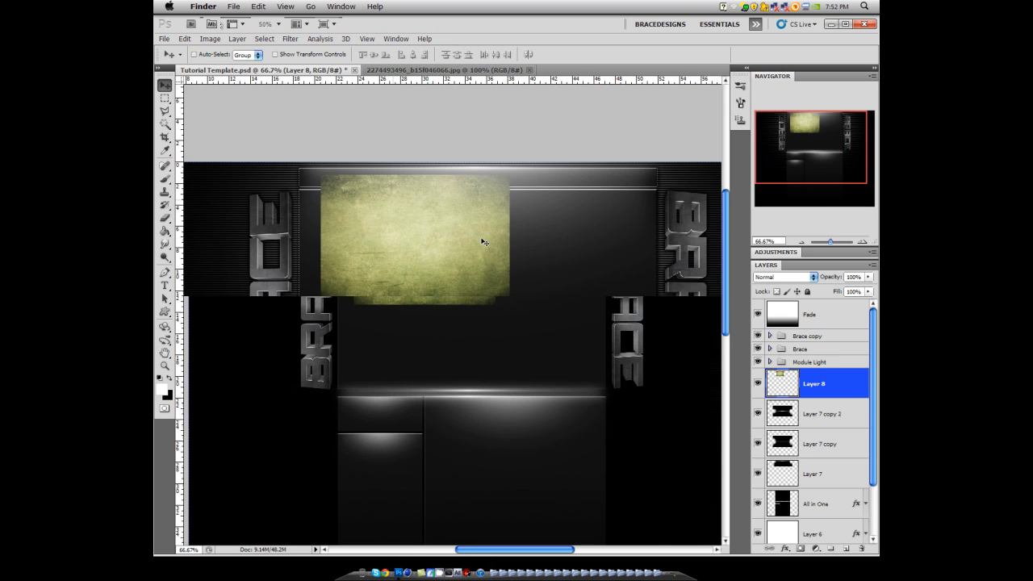
- Delete the green texture layer from the template and close the texture's source image
mouse_move(284, 295)
left_mouse_down()
mouse_move(266, 298)
mouse_move(274, 295)
left_mouse_up()
left_click_drag(833, 141, 810, 135)
key("Delete")
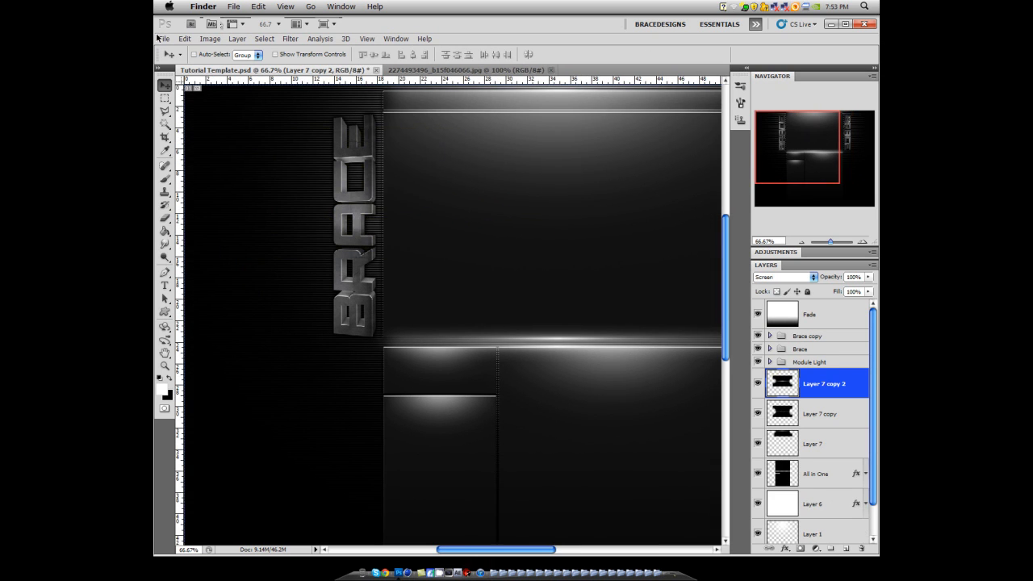
left_click(551, 70)
- Open the brown texture ADP-texture-22.jpg from the Textures folder, browsing by thumbnails
left_click(164, 38)
key("Escape")
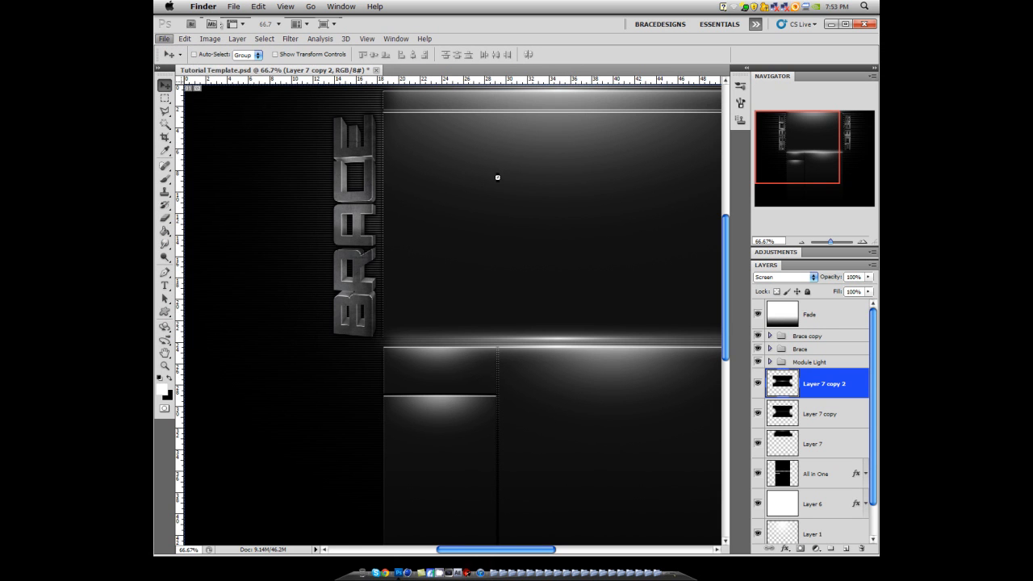
key("ctrl+o")
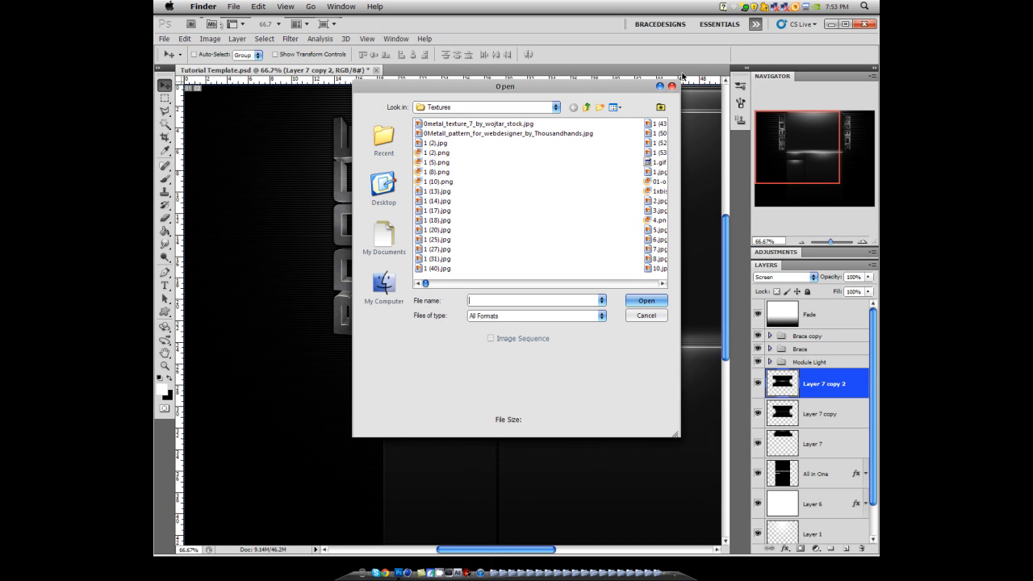
left_click(614, 110)
left_click(630, 121)
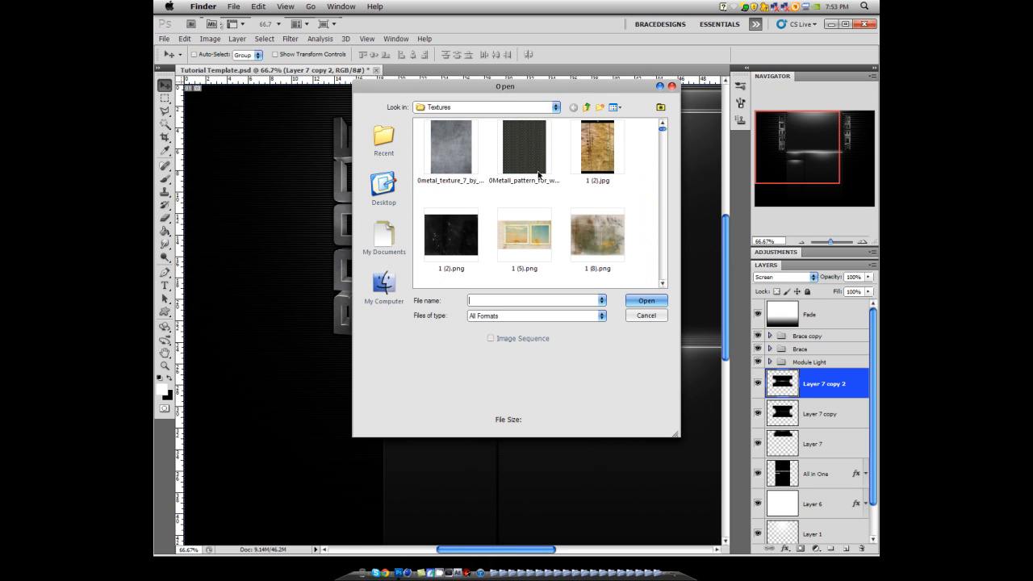
left_click(552, 211)
scroll(554, 208, "down", 3)
scroll(557, 202, "down", 5)
scroll(559, 200, "down", 5)
left_click(540, 179)
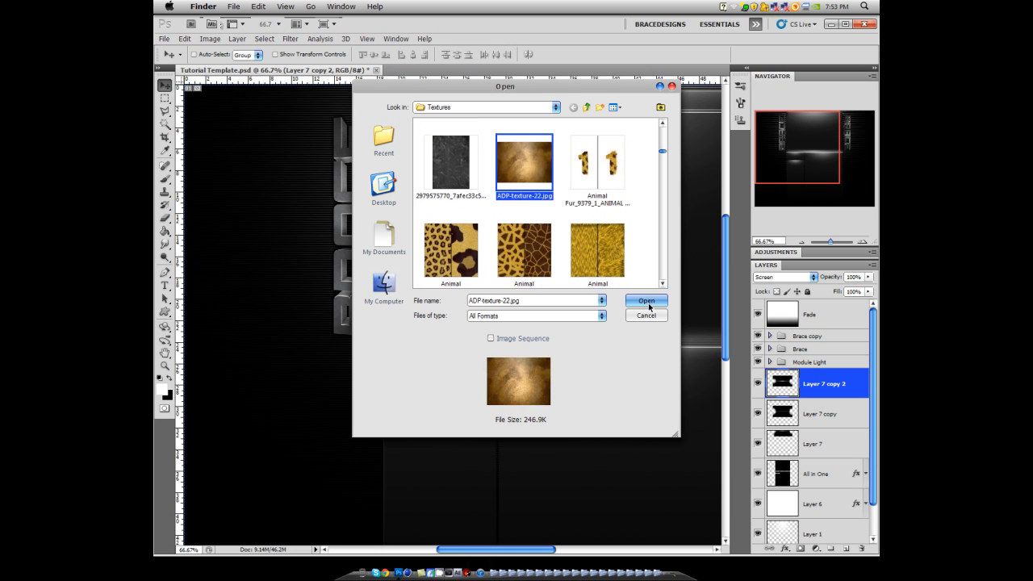
left_click(646, 300)
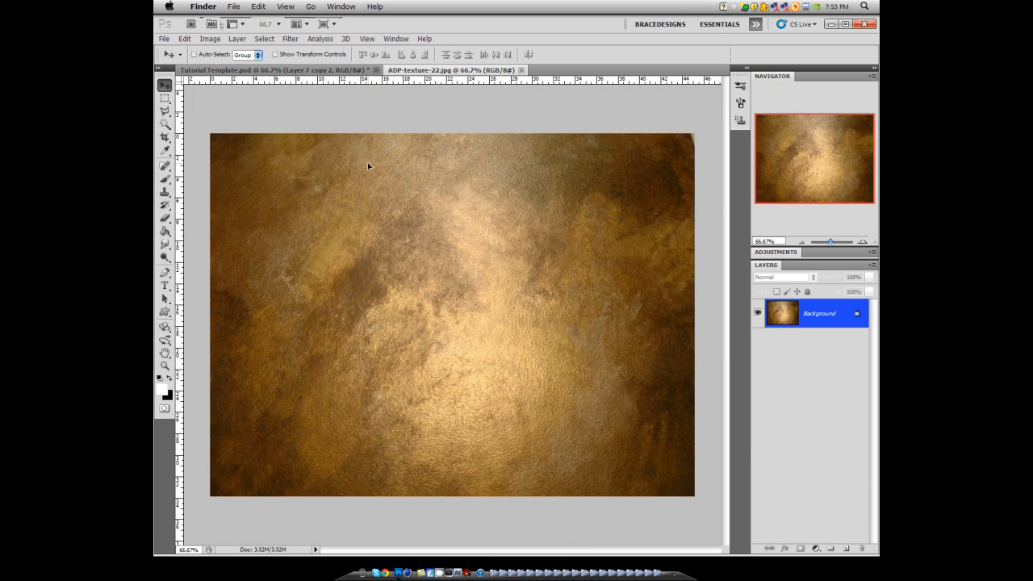
- Copy the brown texture into Tutorial Template.psd as a new layer and close its source image
left_click_drag(332, 70, 355, 163)
left_click(499, 71)
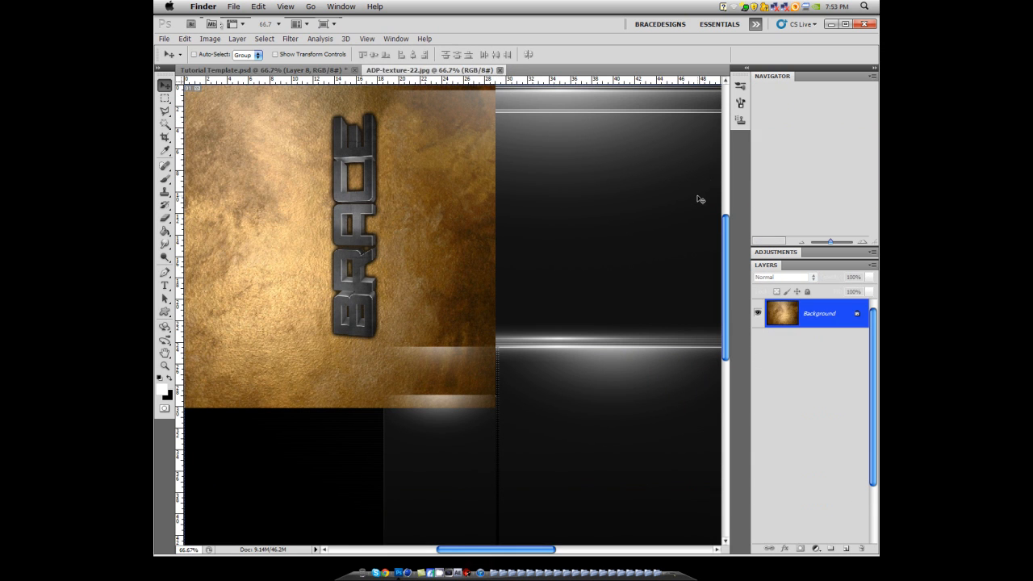
key("super+minus")
key("super+minus")
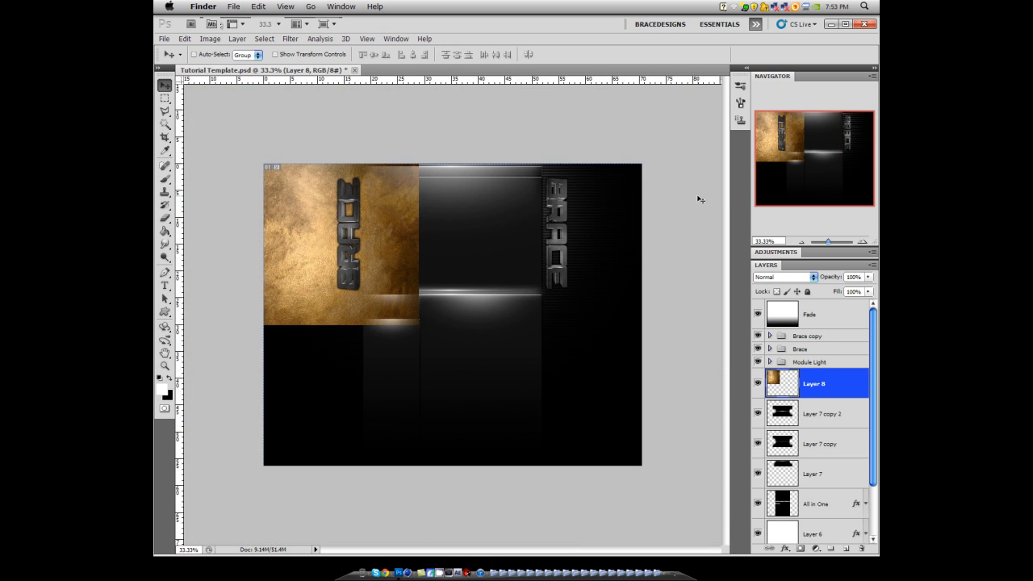
- Move the brown texture over the content panels, with its upper edge at the canvas edge, and nudge it left to centre it
left_click_drag(297, 228, 462, 251)
key("Left")
key("Left")
key("Left")
key("Left")
key("Left")
key("Left")
key("Left")
key("Left")
key("Left")
key("Left")
key("Left")
key("Left")
key("Left")
key("Left")
key("Left")
key("Left")
key("Left")
key("Left")
key("Left")
key("Left")
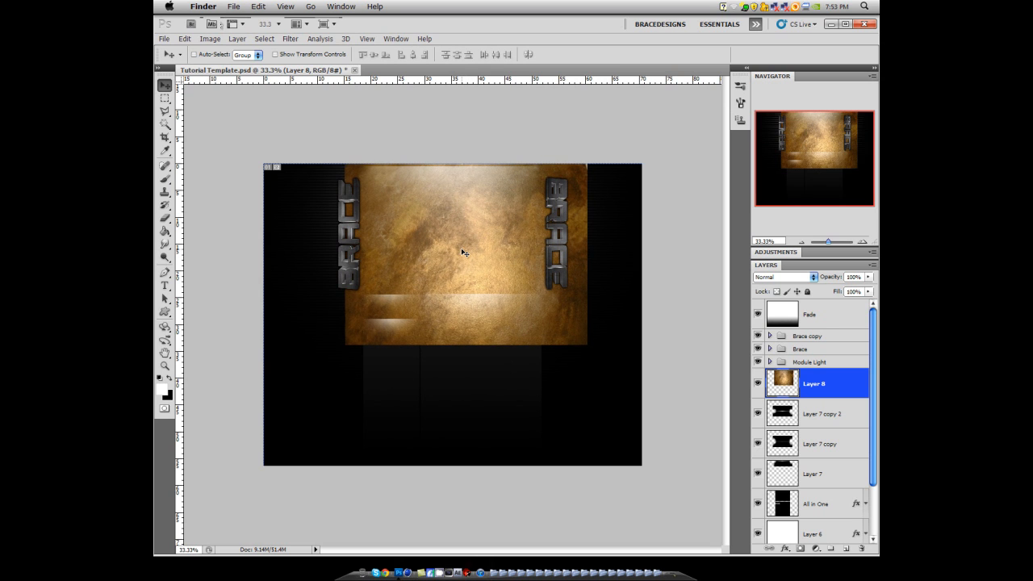
key("Left")
key("Left")
key("Left")
key("Left")
key("Left")
key("Left")
key("Left")
key("Left")
key("Left")
key("Left")
key("Left")
key("Left")
key("Left")
key("Left")
key("Left")
key("Left")
key("Left")
key("Left")
key("Left")
key("Left")
key("Left")
key("Left")
key("Left")
key("Left")
key("Left")
key("Left")
key("Left")
key("Left")
key("Left")
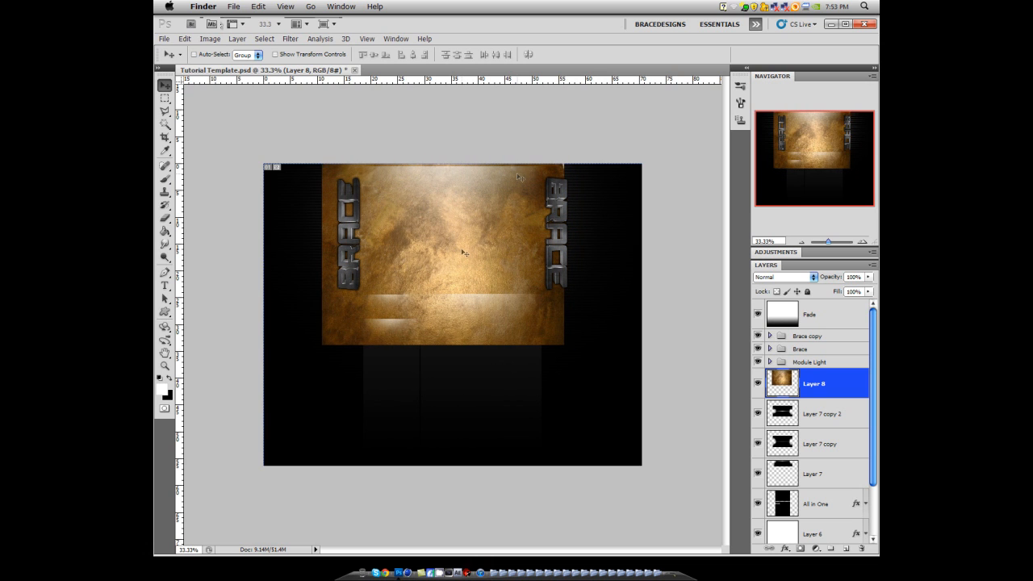
- Move Layer 8 directly beneath the All in One layer and scale the texture proportionally to about 123%
left_click_drag(817, 401, 816, 525)
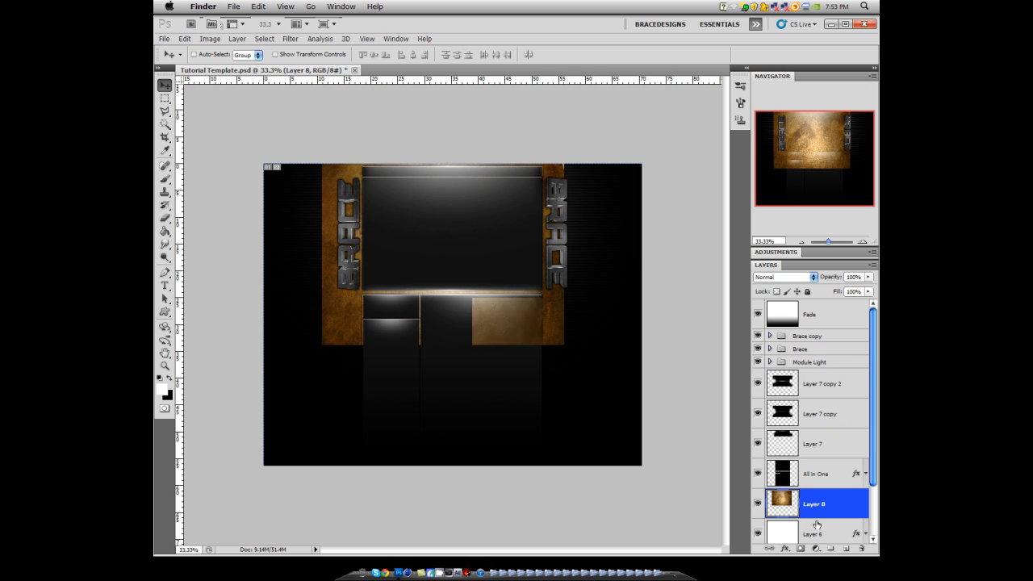
key("ctrl+t")
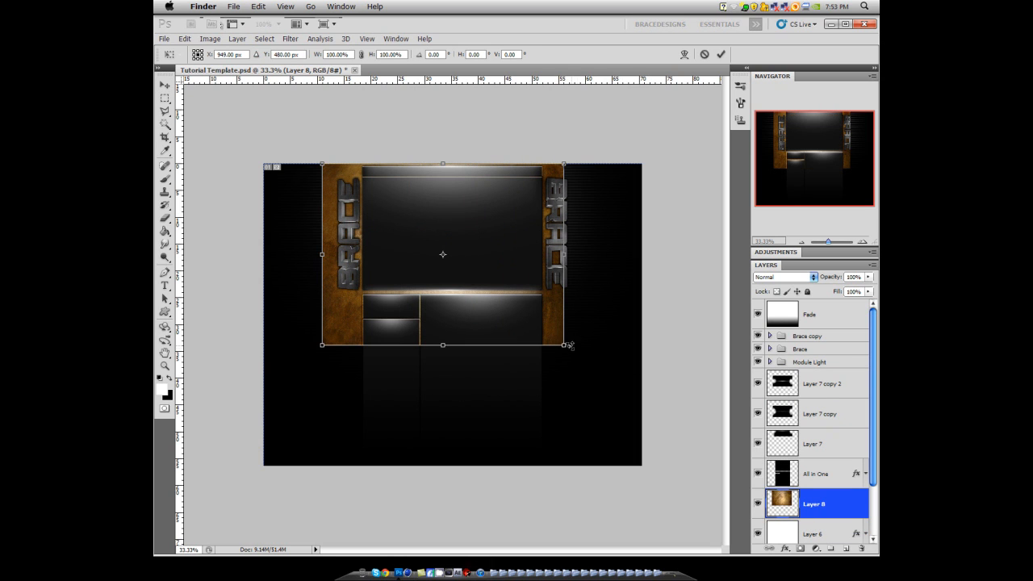
left_click_drag(563, 345, 623, 388)
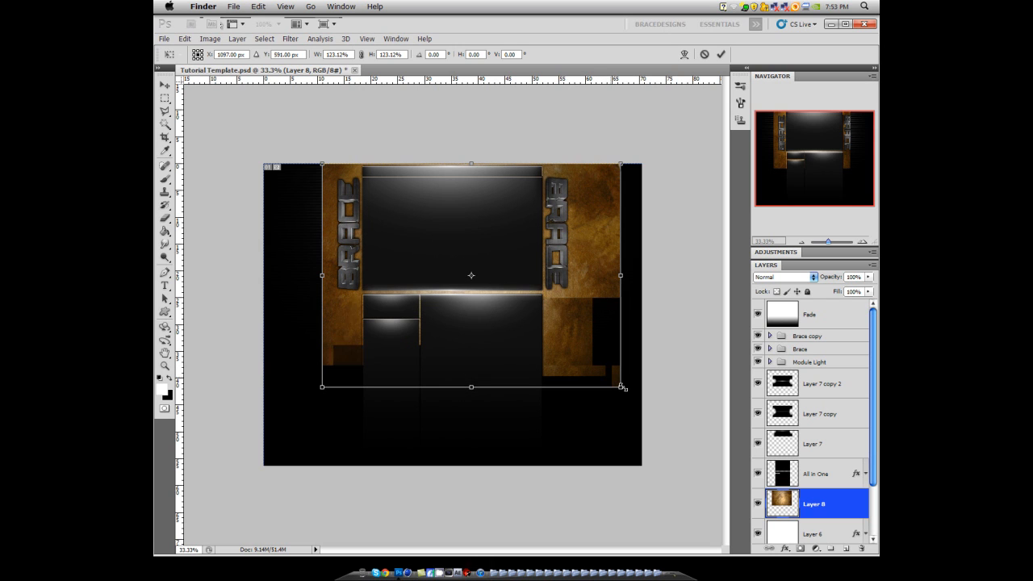
- Shift the enlarged texture left to about X 1010 px, behind the panels and both BRACE letterings, and apply the transform
key("Left")
key("Left")
key("Left")
key("Left")
key("Left")
key("Left")
key("Left")
key("Left")
key("Left")
key("Left")
key("Left")
key("Left")
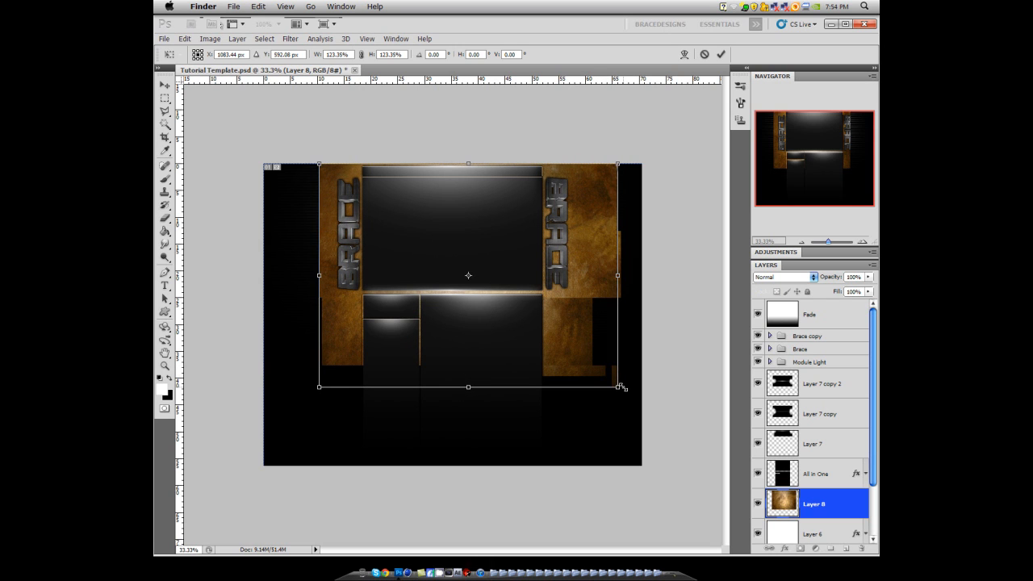
scroll(754, 423, "down", 2)
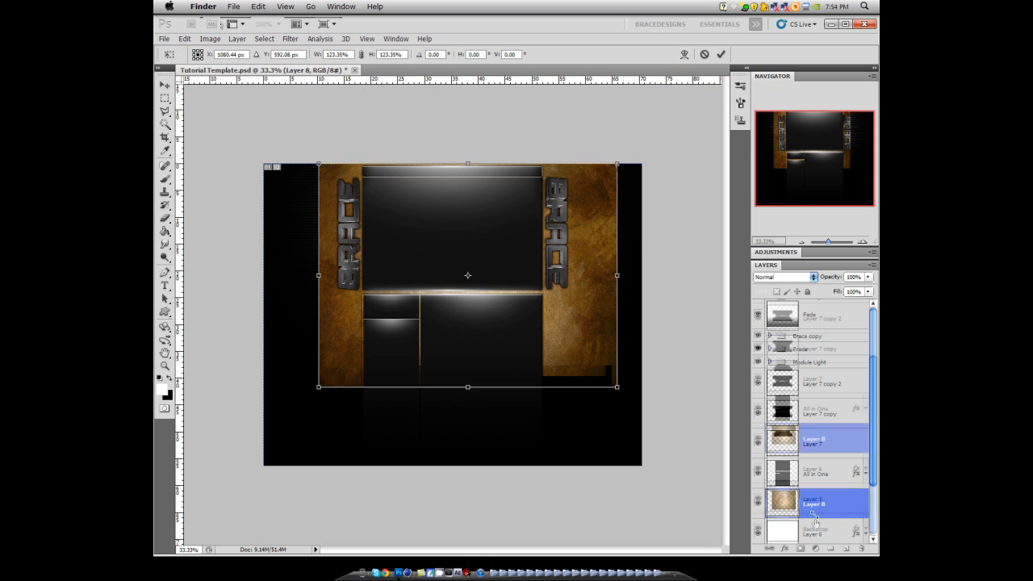
key("shift+Left")
key("shift+Left")
key("shift+Left")
key("shift+Left")
key("shift+Left")
key("shift+Left")
key("shift+Left")
key("shift+Left")
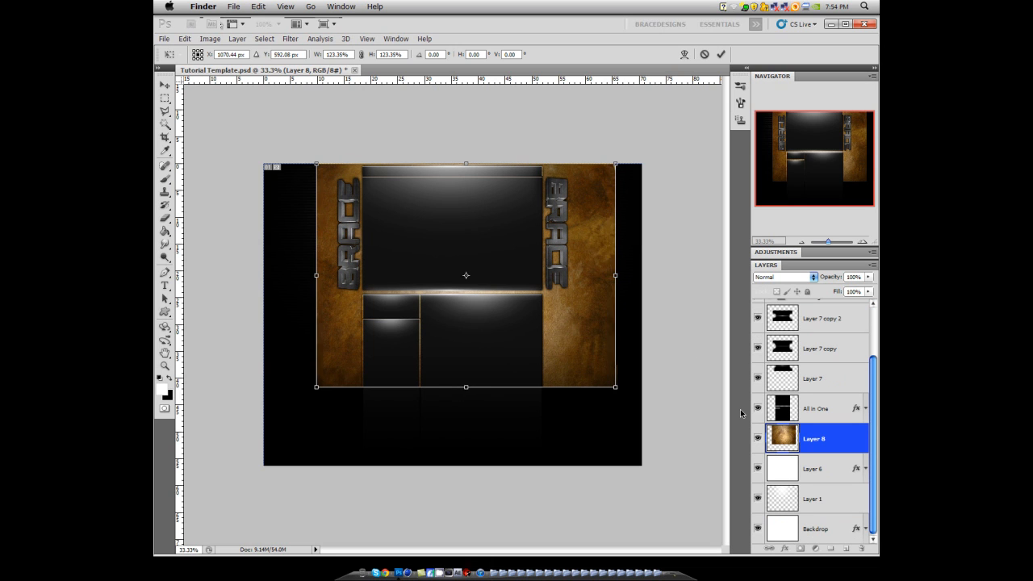
key("shift+Right")
key("shift+Right")
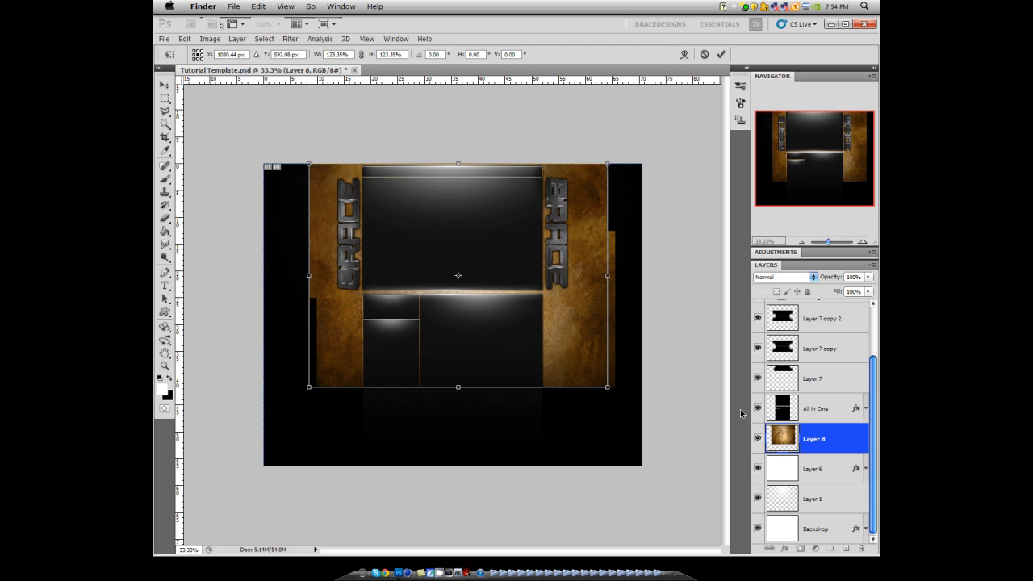
key("shift+Left")
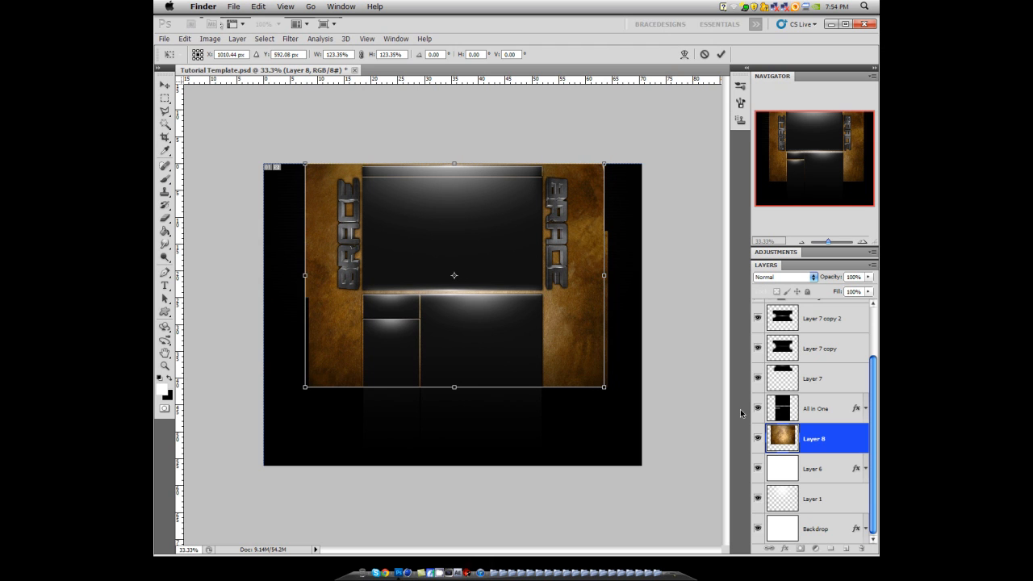
key("Return")
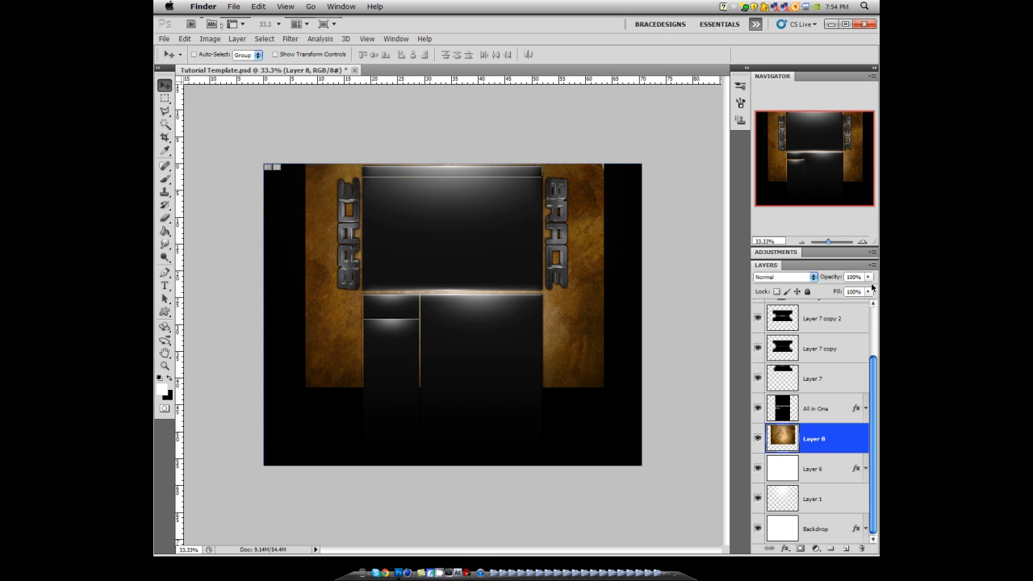
- Desaturate Layer 8 with Hue/Saturation at a saturation of -100, and set its blend mode to Overlay
key("super+u")
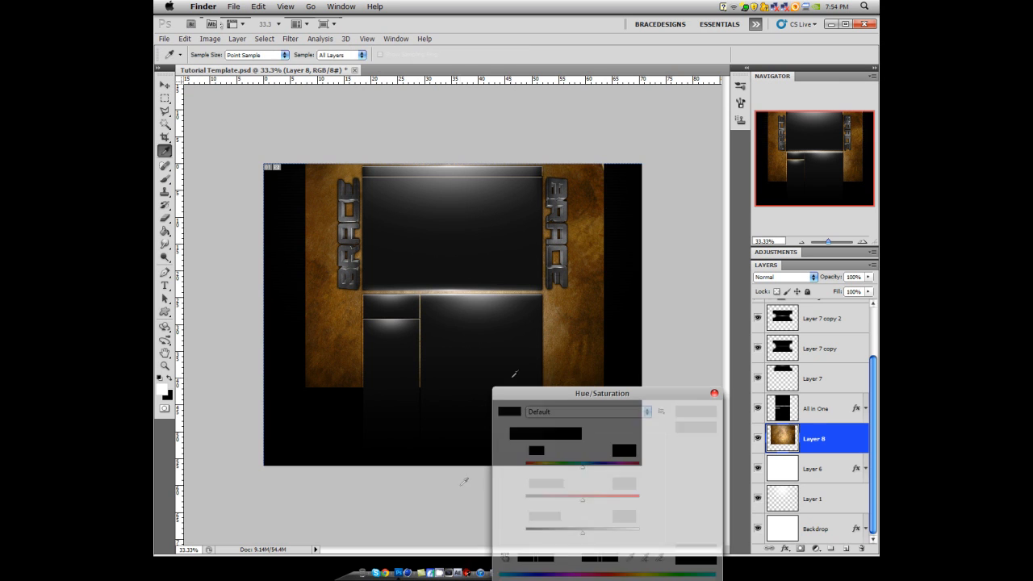
left_click_drag(583, 503, 526, 502)
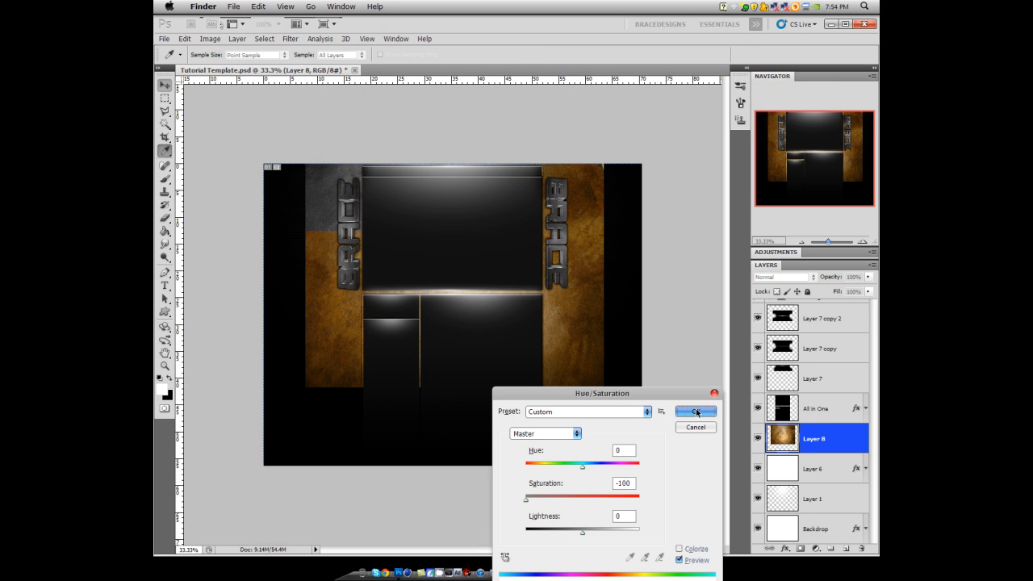
left_click(694, 411)
left_click(802, 276)
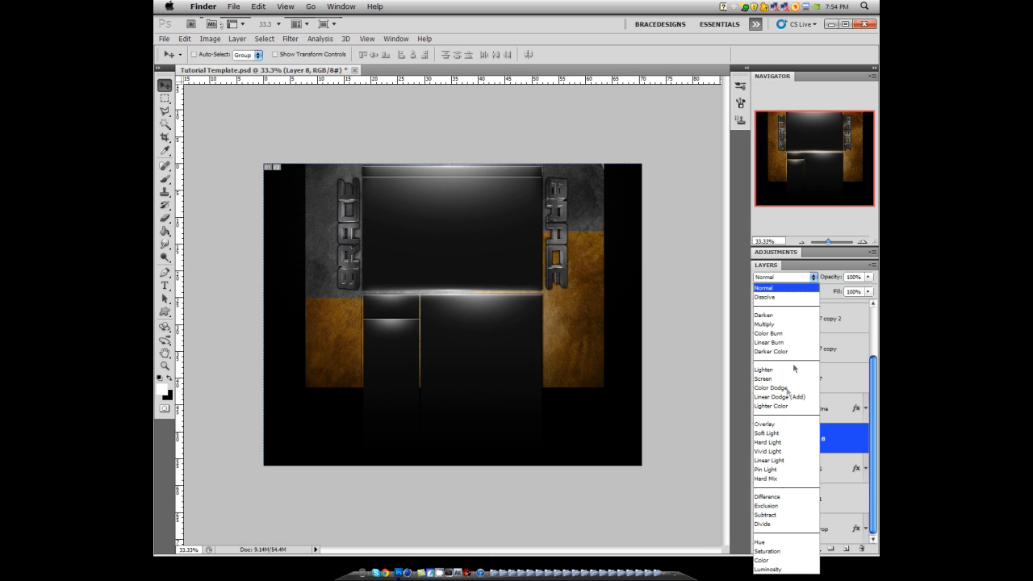
left_click(778, 426)
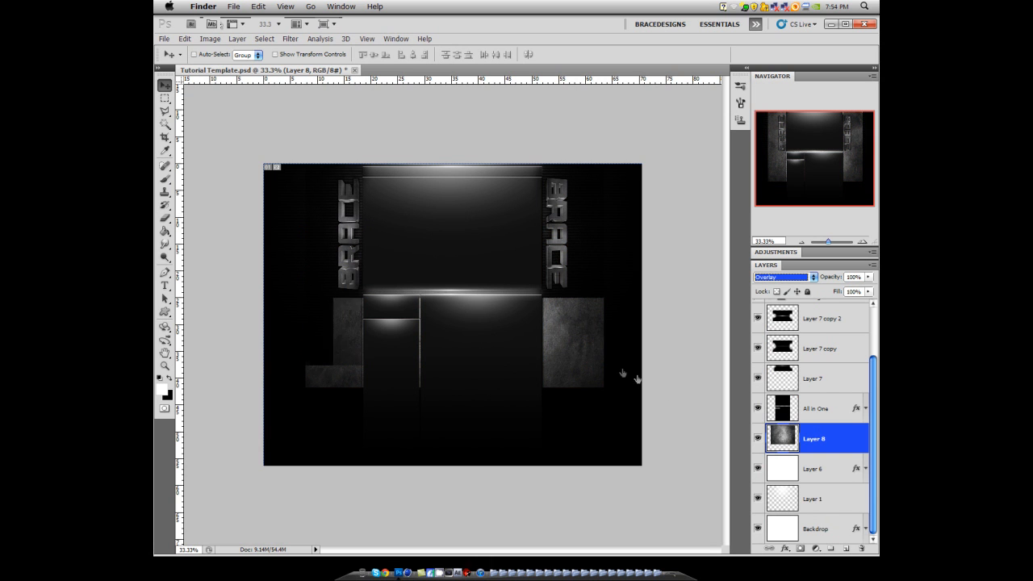
- Brighten the Layer 8 texture with a Curves adjustment that raises input 59 to output 154
right_click(426, 258)
left_click(436, 263)
left_click_drag(829, 150, 799, 117)
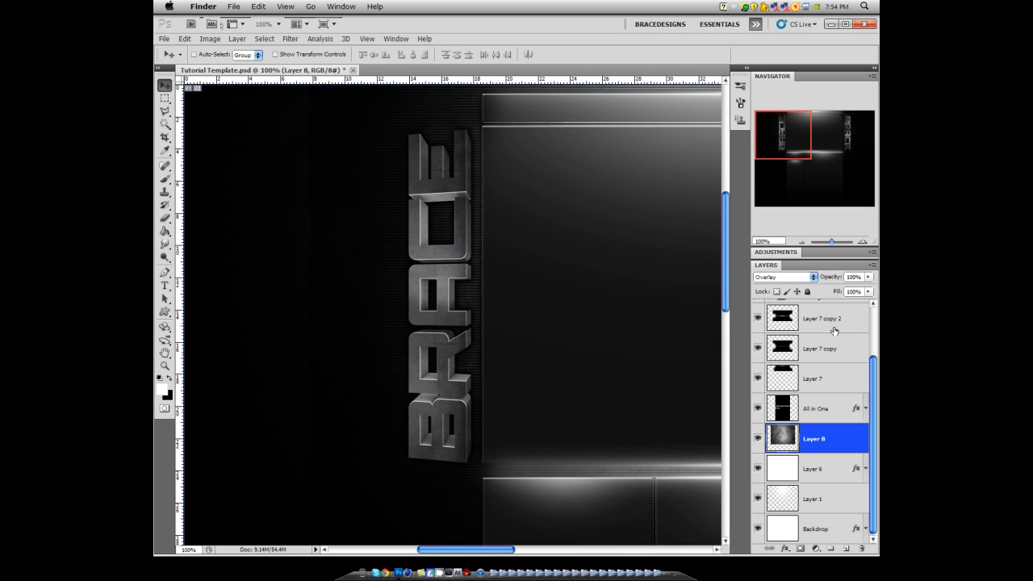
left_click(210, 39)
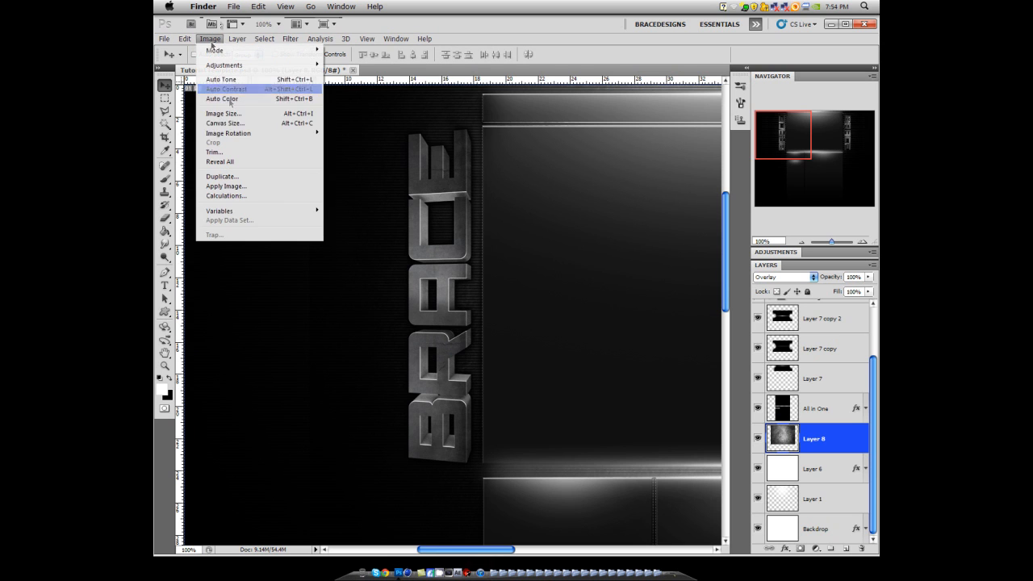
mouse_move(236, 42)
mouse_move(274, 65)
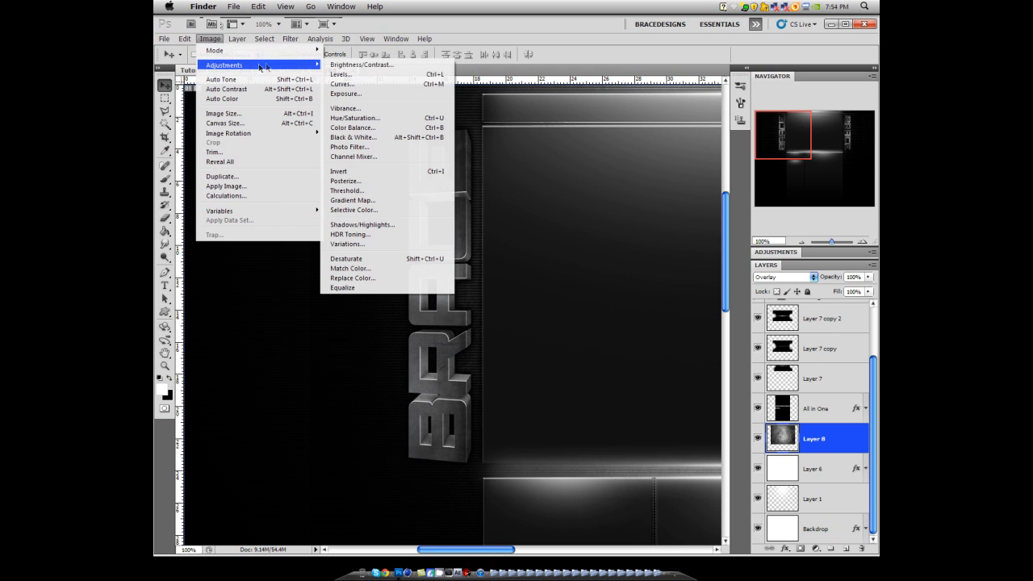
left_click(352, 82)
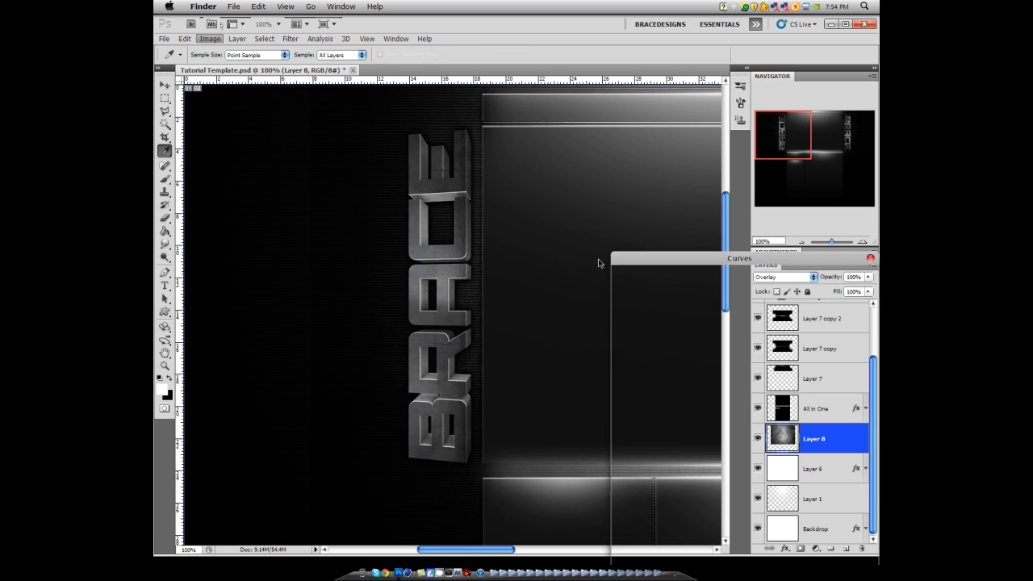
left_click_drag(707, 398, 691, 362)
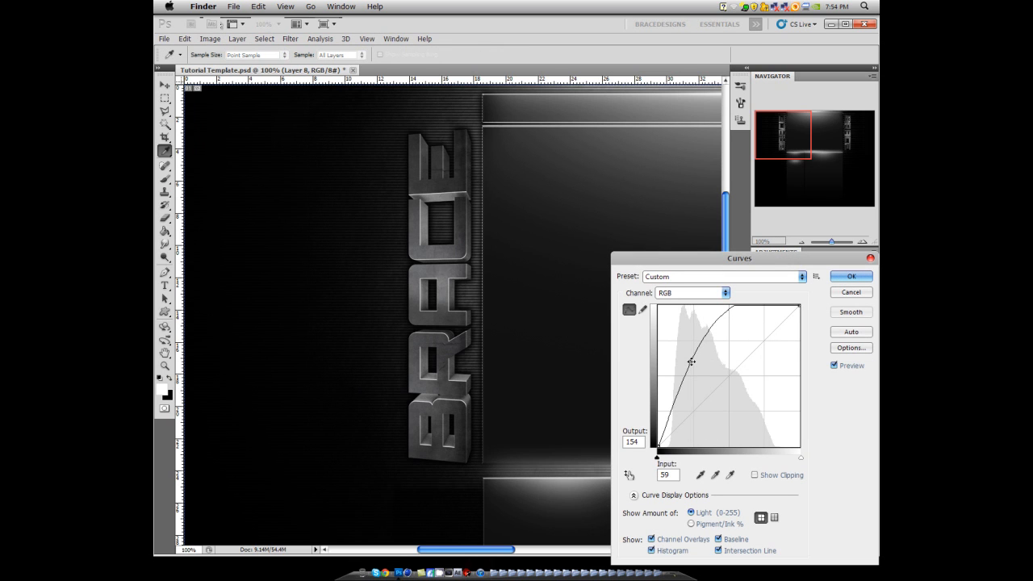
left_click(855, 279)
- Check the brightened texture around the mirrored BRACE lettering beside the main panel and save the document
key("super+minus")
key("super+minus")
key("super+minus")
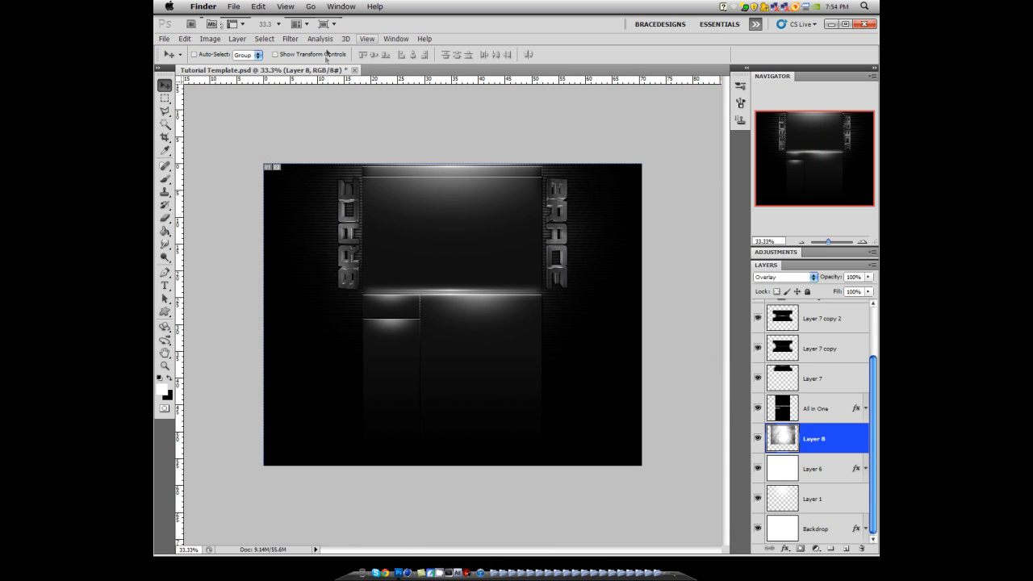
right_click(530, 326)
left_click(558, 341)
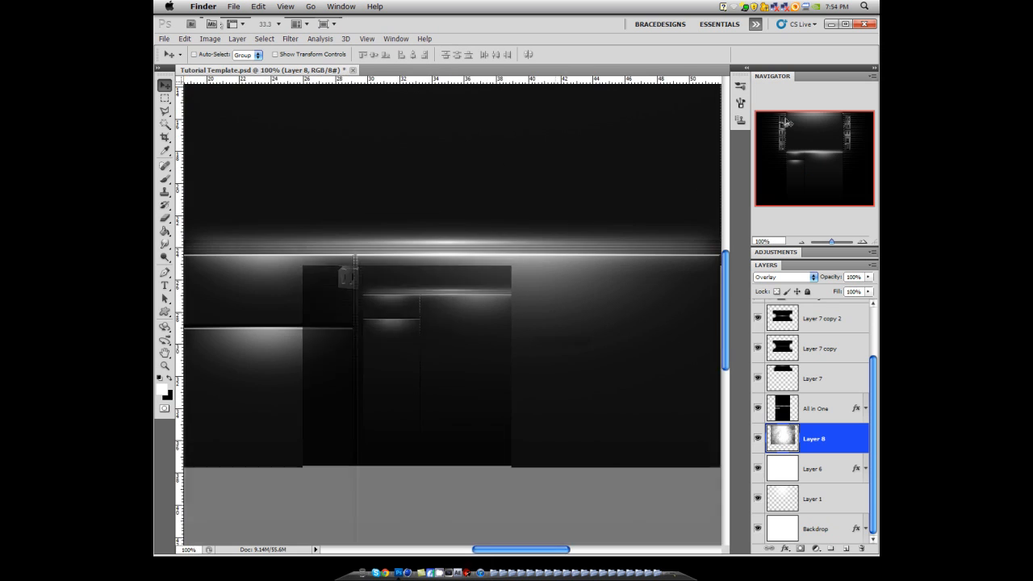
left_click_drag(829, 146, 854, 116)
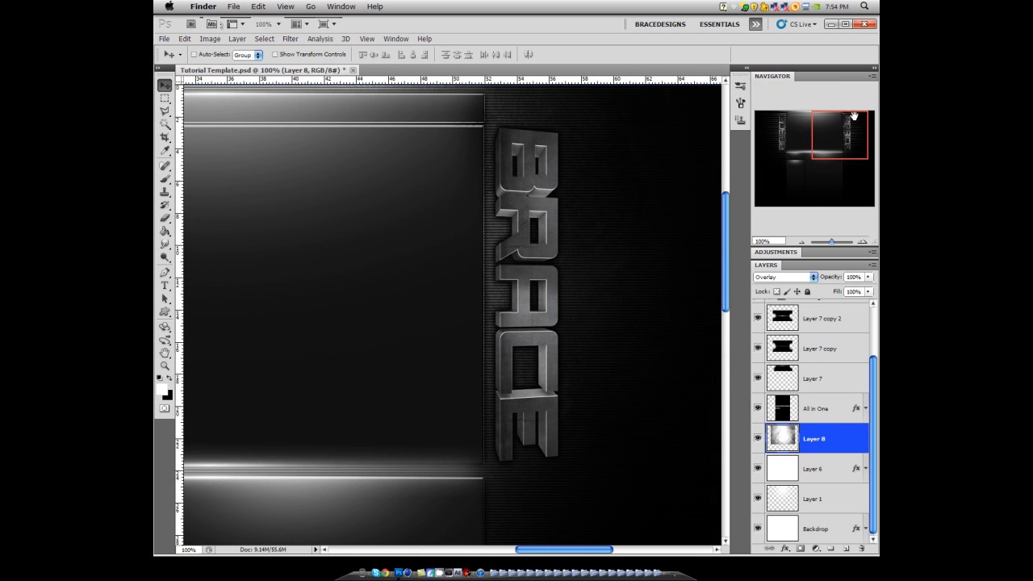
key("super+s")
- Examine the texture around the panels and both BRACE letterings, and review the order of the layer stack
left_click_drag(833, 143, 815, 134)
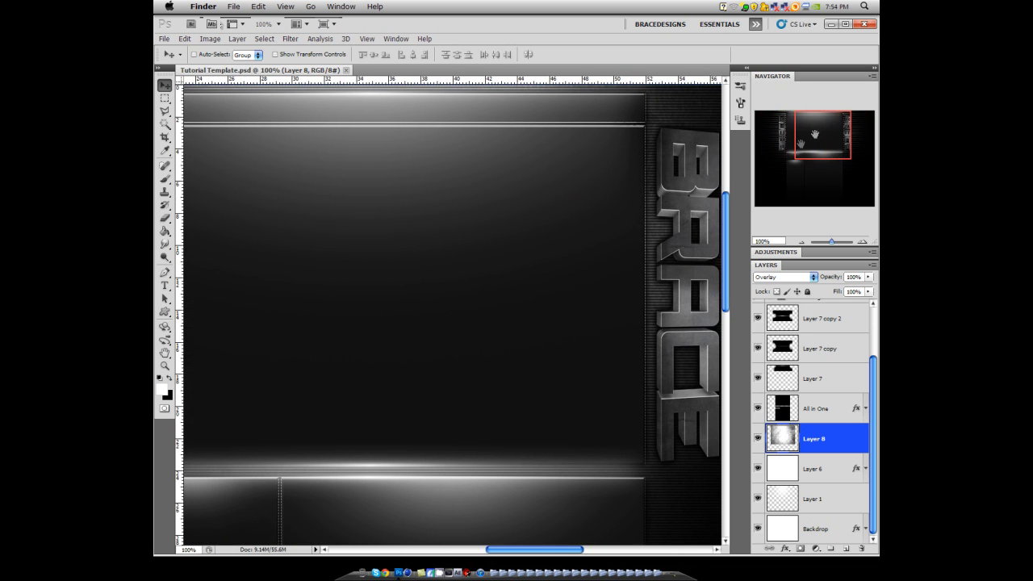
key("super+minus")
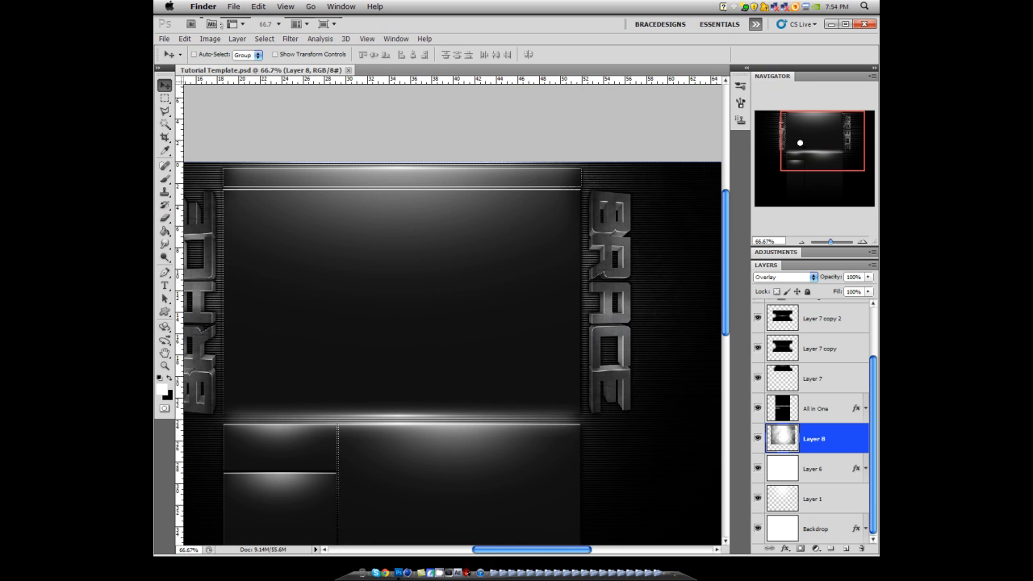
key("super+minus")
key("ctrl+minus")
key("ctrl+plus")
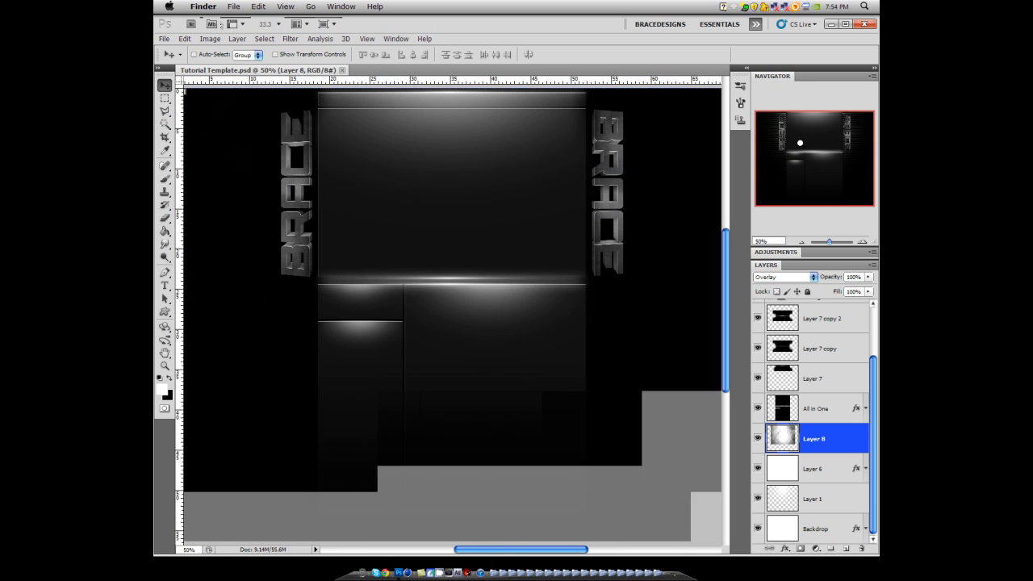
key("ctrl+plus")
scroll(411, 326, "up", 5)
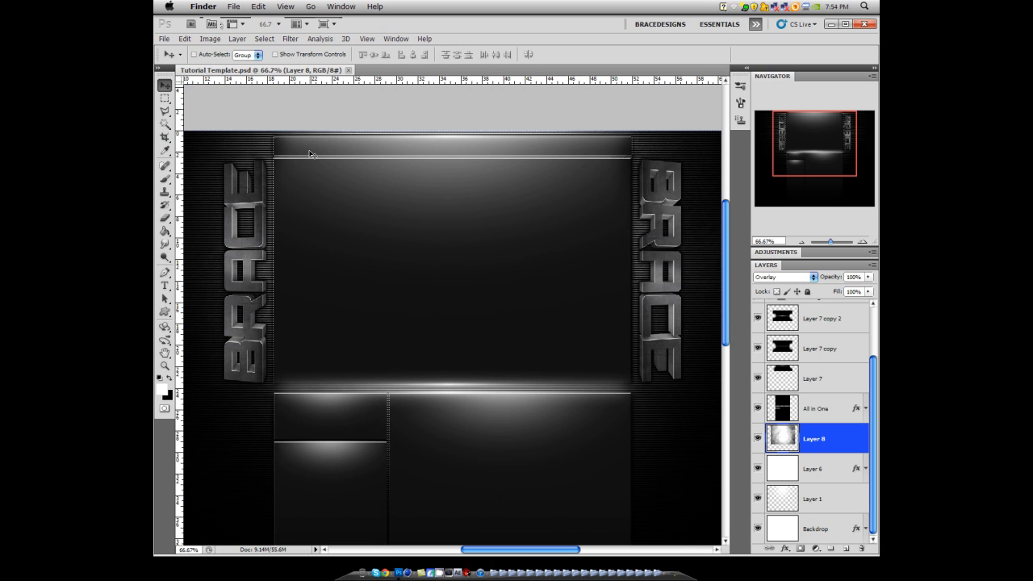
scroll(313, 210, "down", 2)
left_click_drag(810, 161, 788, 143)
scroll(838, 447, "up", 2)
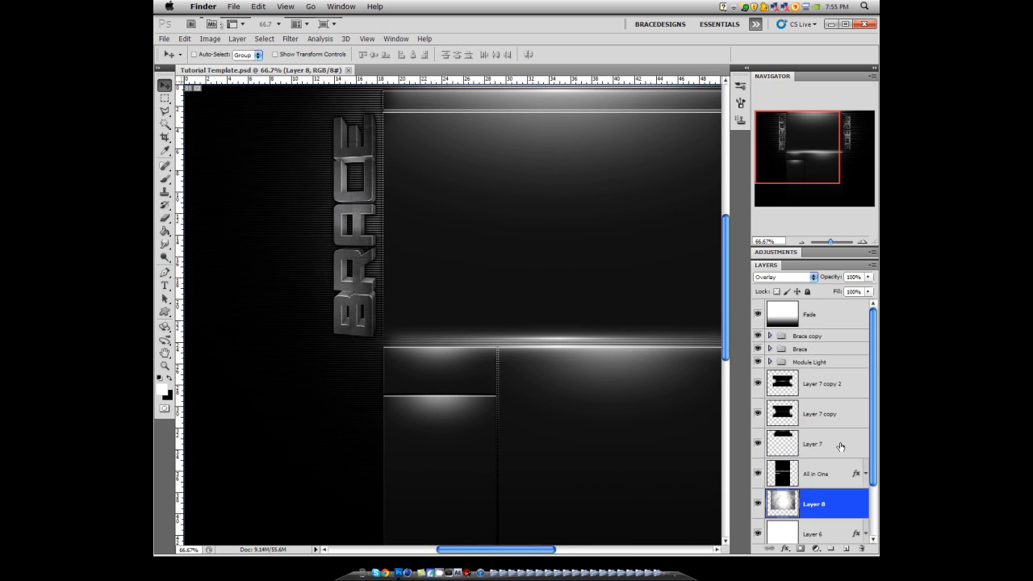
scroll(813, 388, "down", 2)
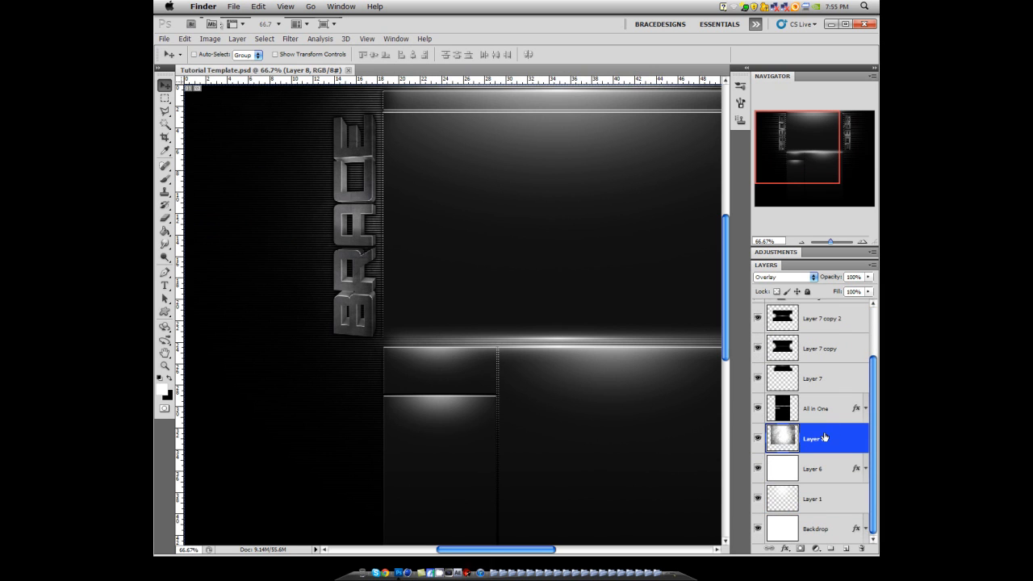
scroll(825, 437, "up", 2)
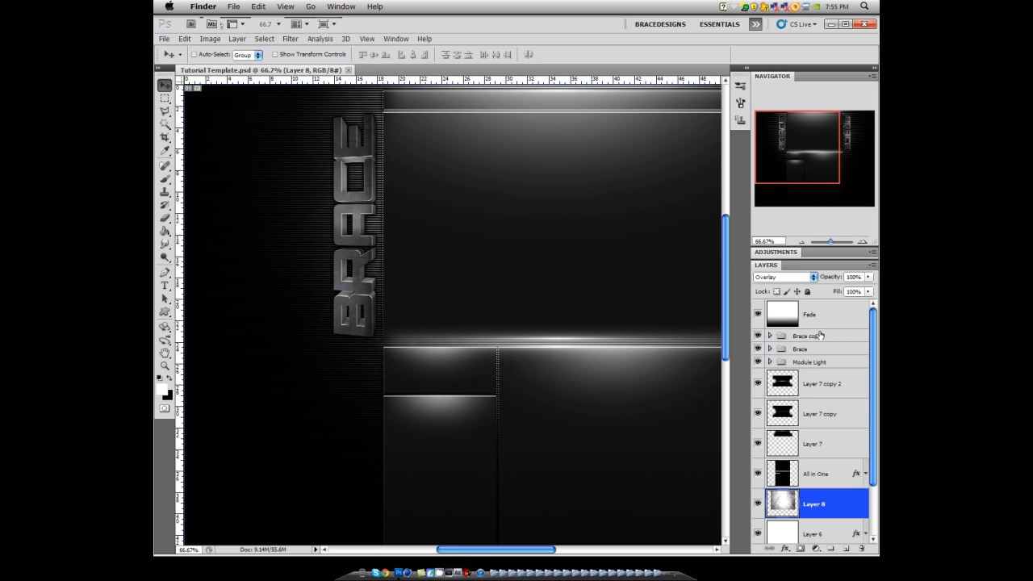
- Add a new layer above the Module Light group and draw a wide, thin white rectangle across the main panel and both BRACE letterings
left_click(807, 363)
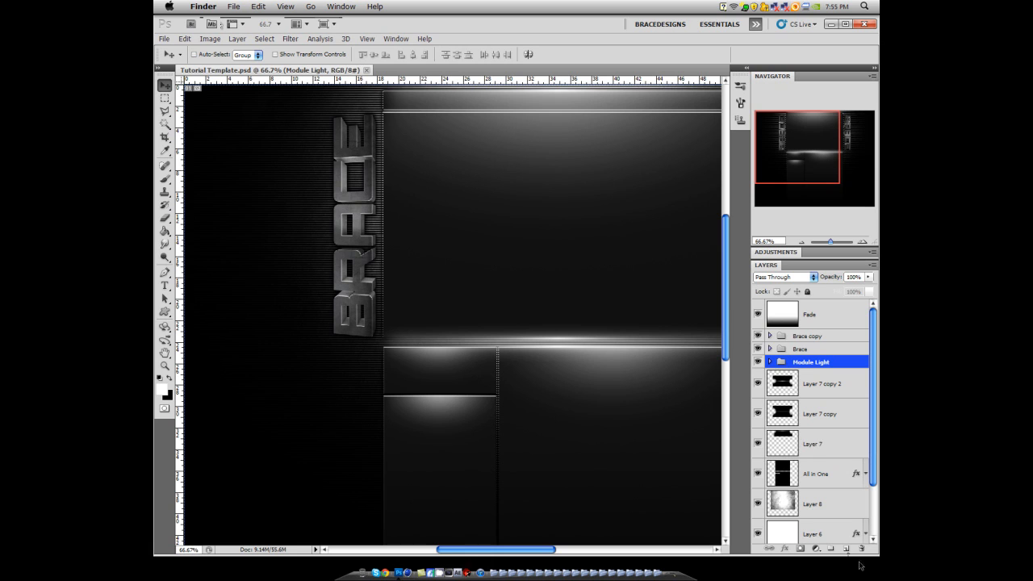
left_click(847, 548)
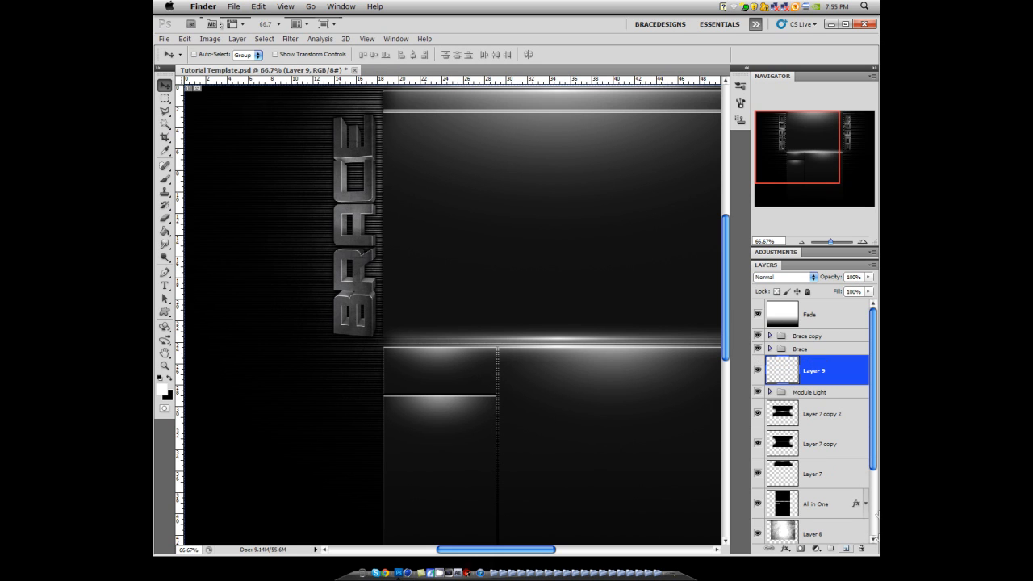
left_click(161, 97)
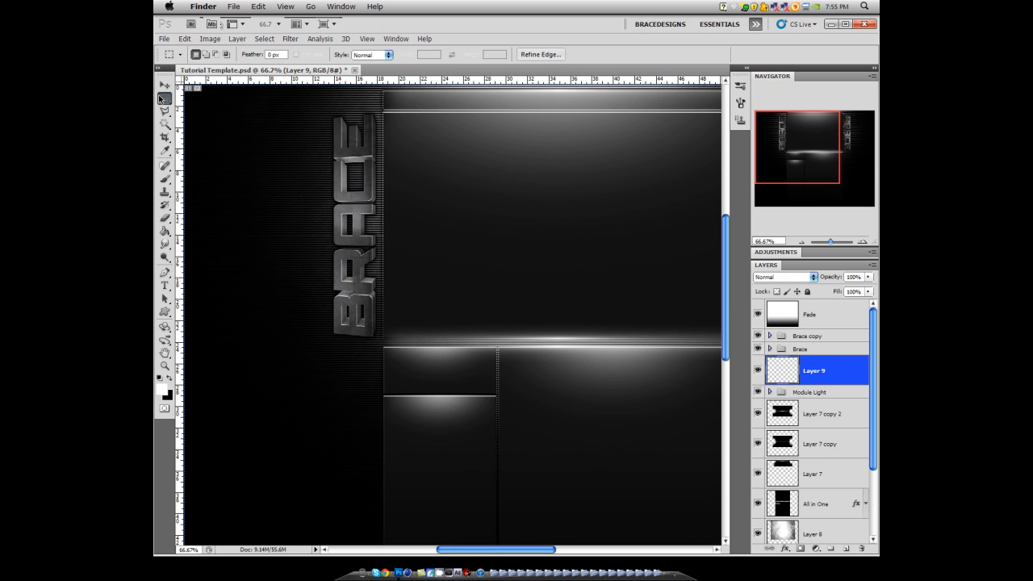
key("super+minus")
left_click_drag(165, 312, 189, 307)
key("super+minus")
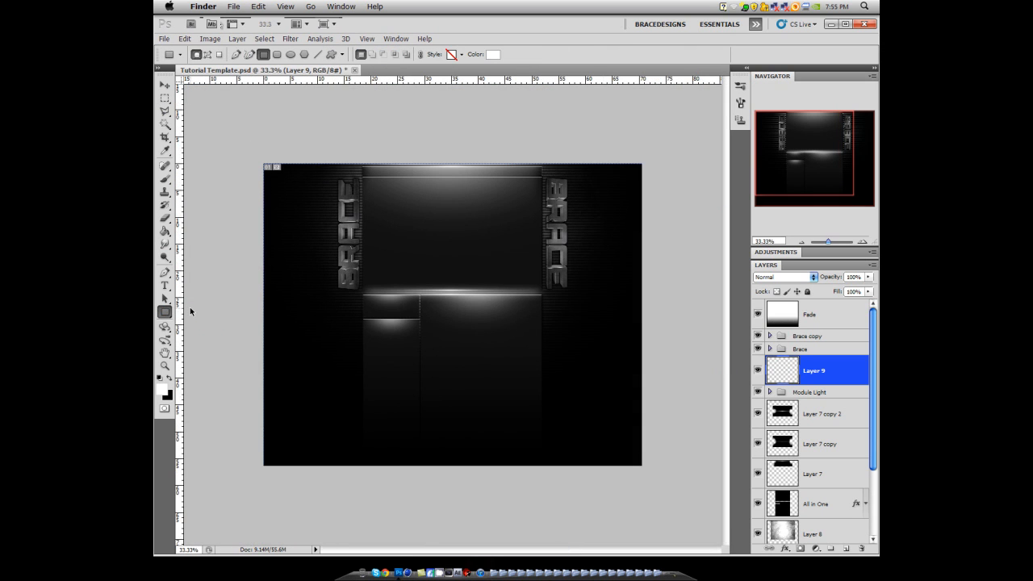
left_click_drag(305, 230, 597, 250)
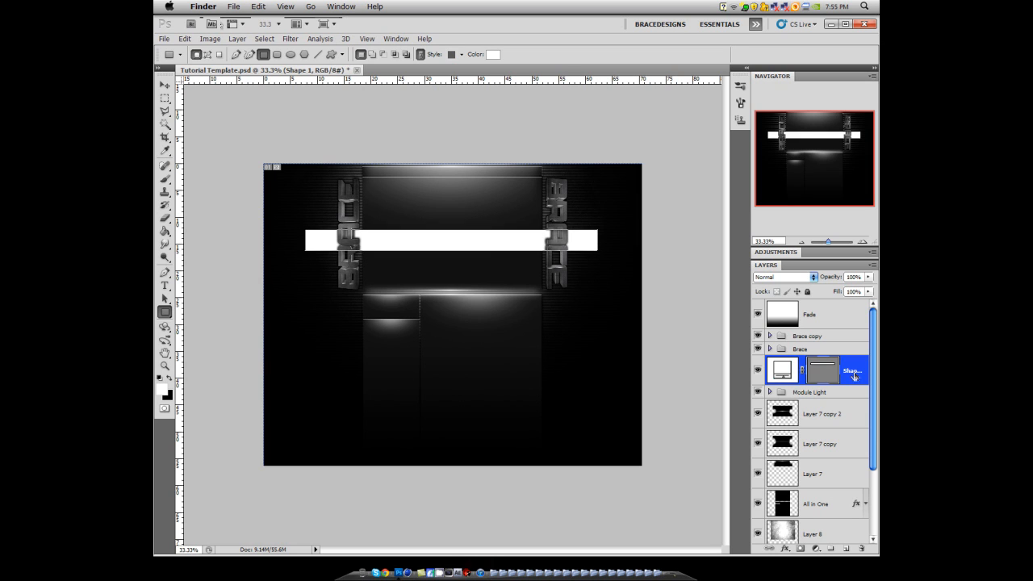
- Rasterize the white bar's shape layer and rotate the bar 45° clockwise, applying the transform
right_click(854, 376)
left_click(851, 381)
right_click(836, 384)
left_click(802, 228)
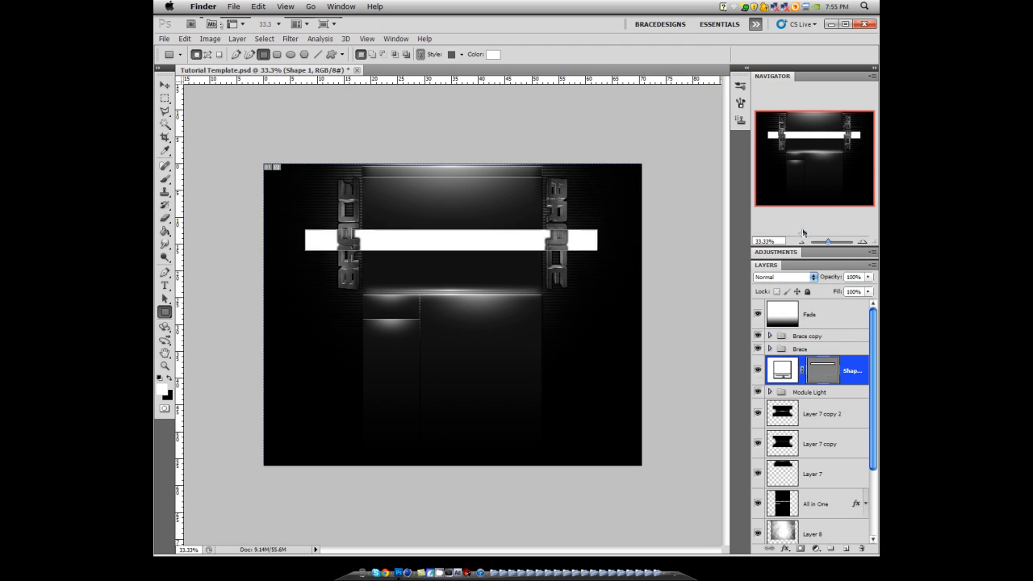
left_click(164, 86)
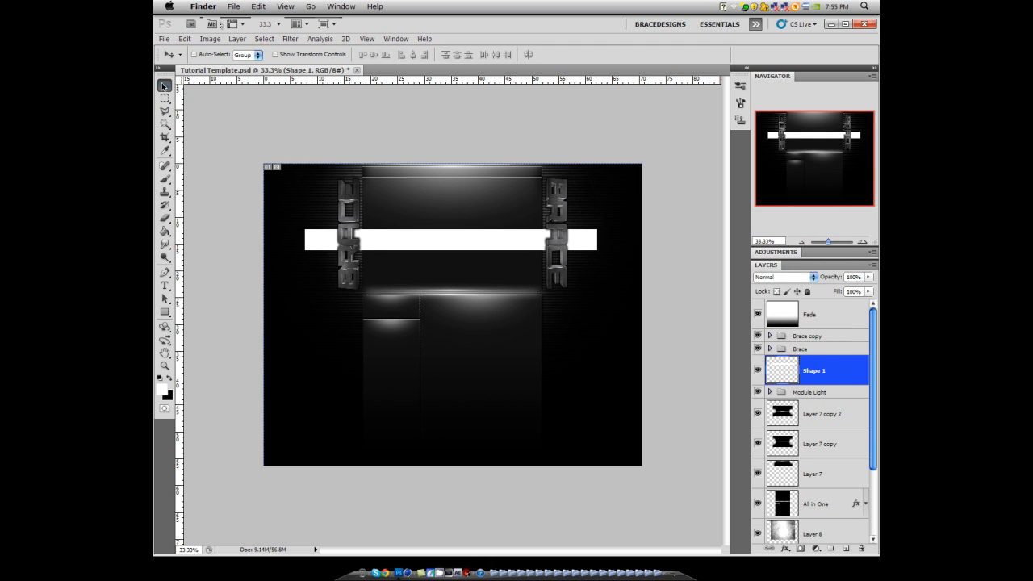
key("ctrl+t")
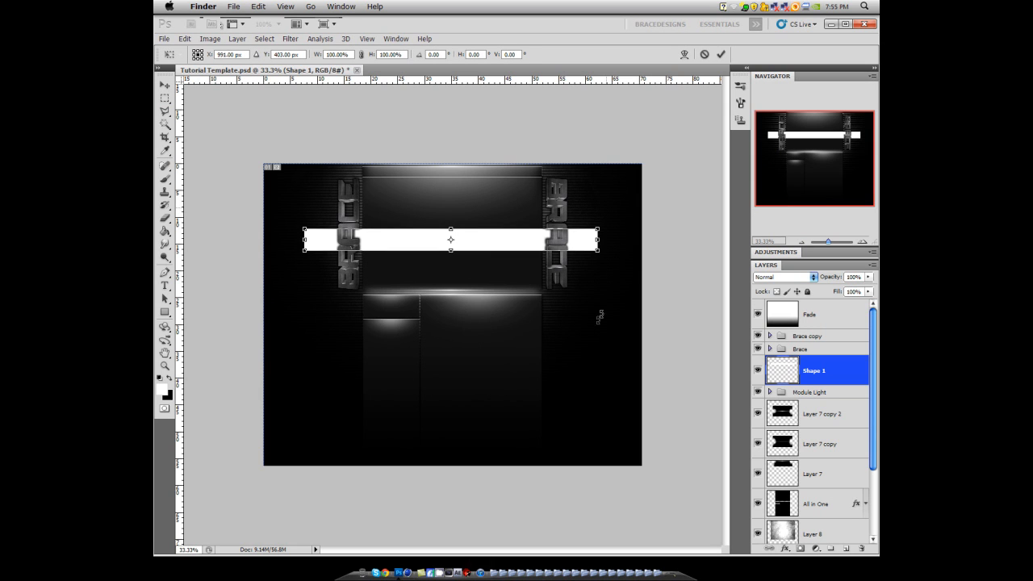
left_click_drag(599, 315, 580, 346)
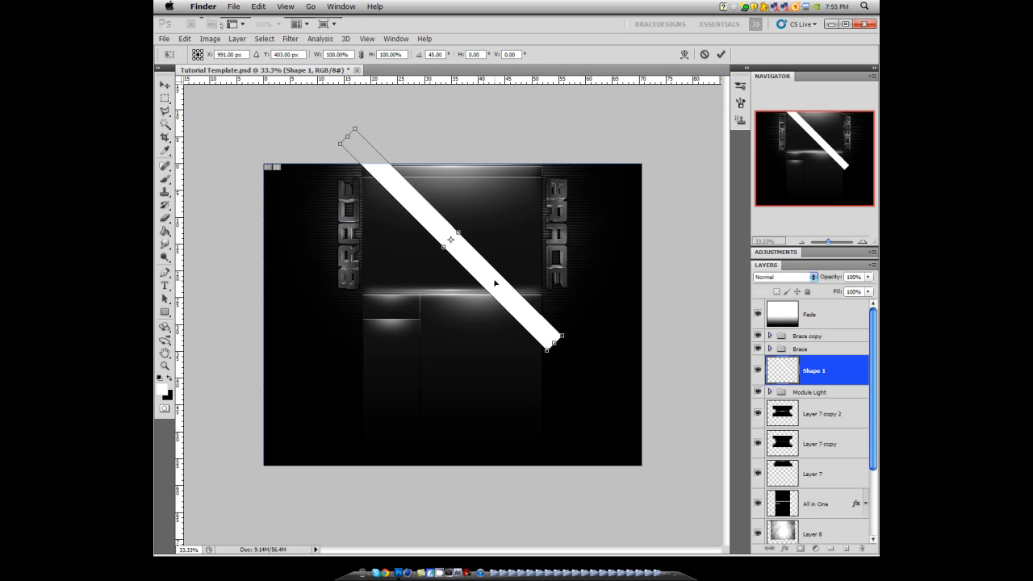
key("Return")
- Move Shape 1 directly beneath the All in One layer and place the diagonal bar from the canvas's left edge down to the small lower-left panel
mouse_move(365, 262)
left_mouse_down()
mouse_move(343, 242)
mouse_move(375, 247)
left_mouse_up()
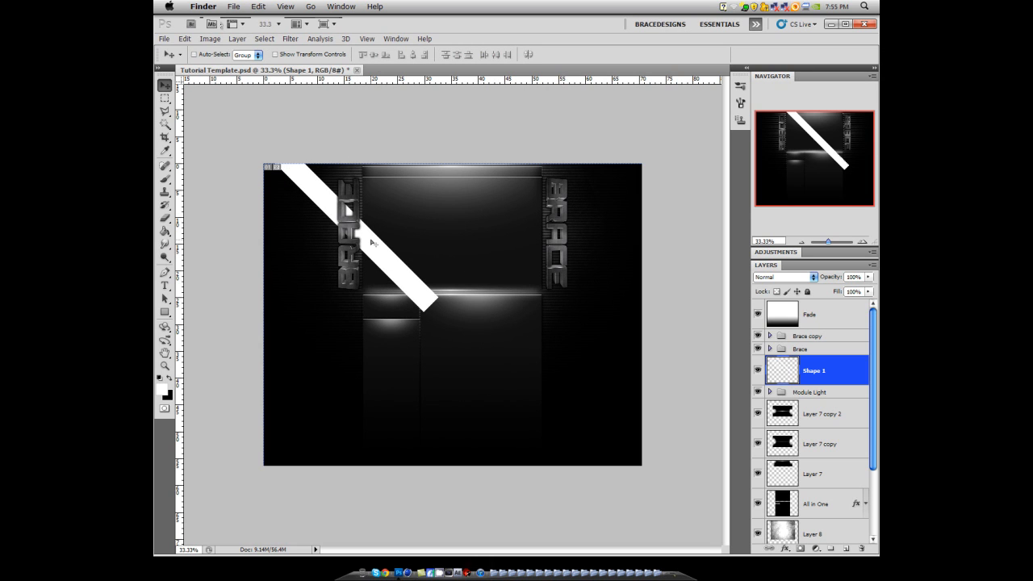
left_click_drag(834, 371, 815, 506)
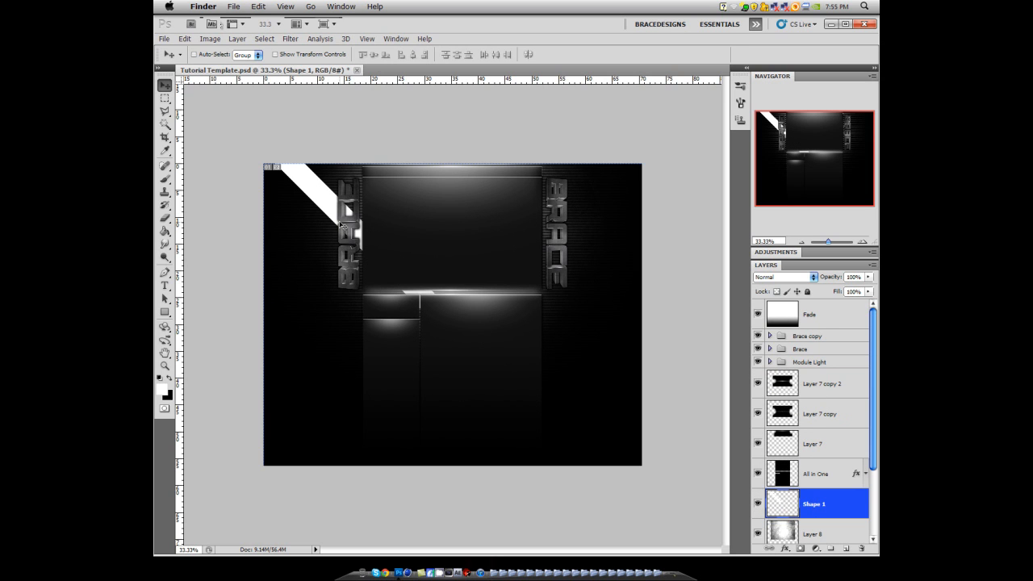
left_click_drag(350, 219, 319, 297)
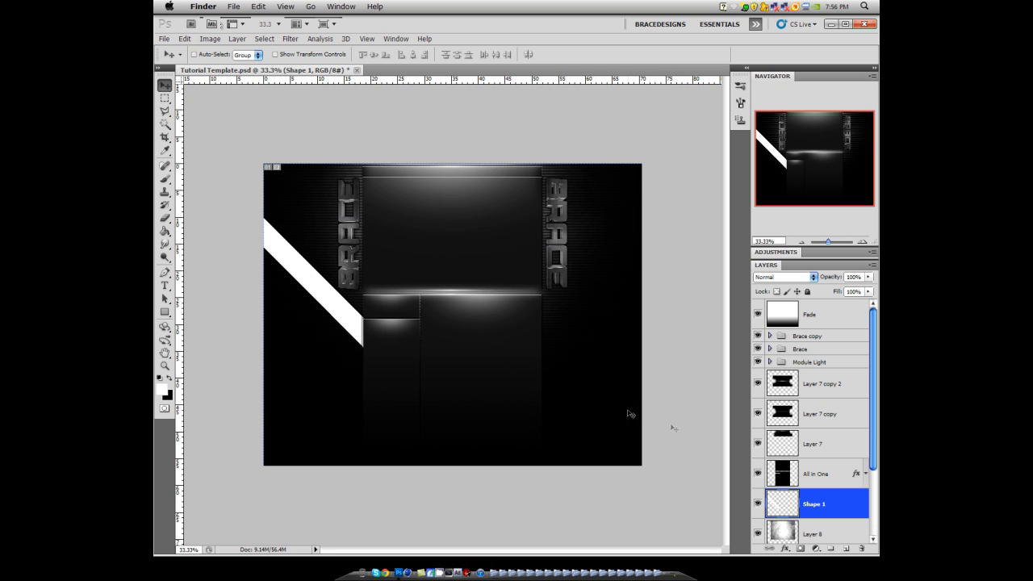
left_click(164, 98)
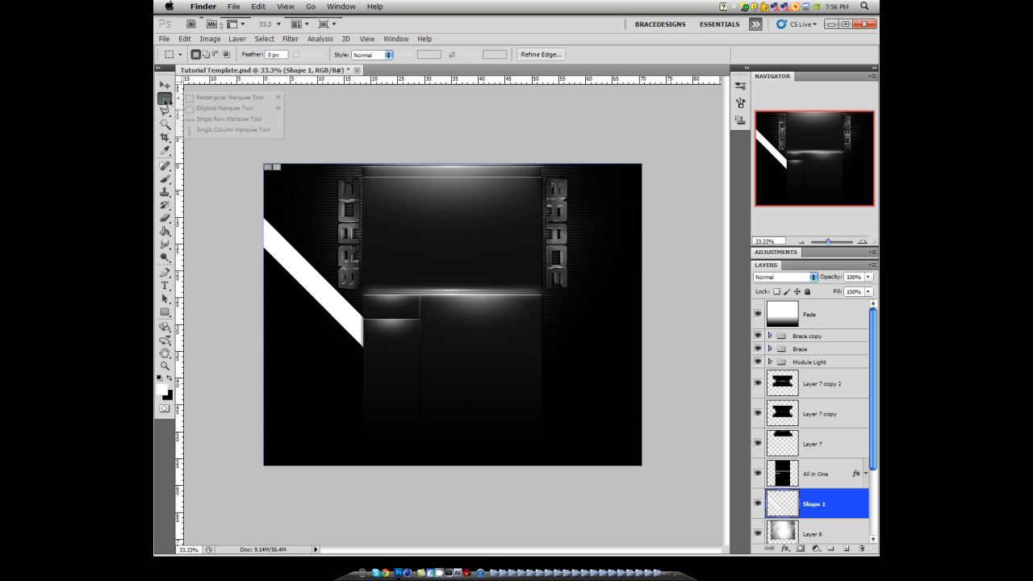
left_click(611, 105)
left_click(414, 352)
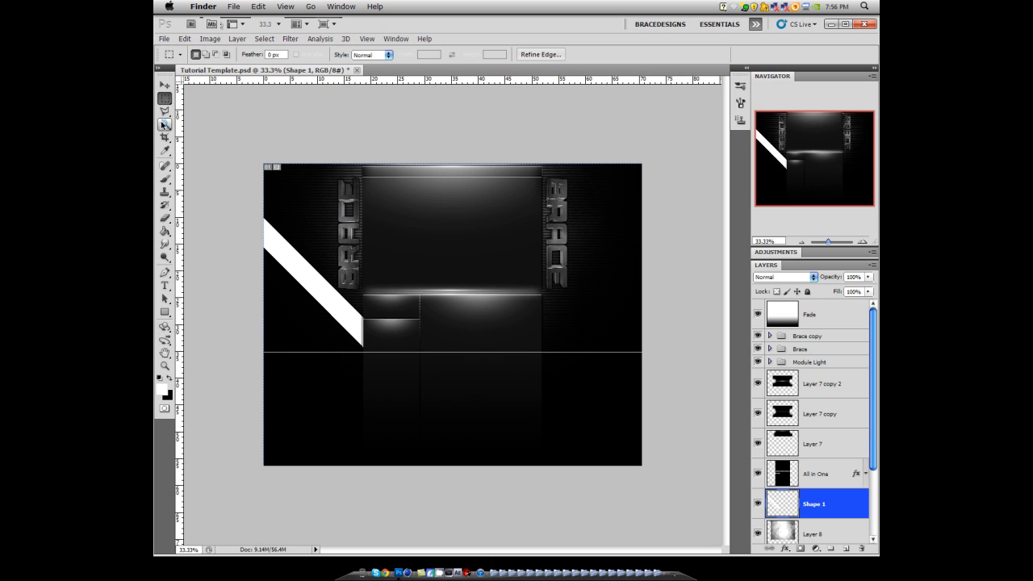
left_click(165, 179)
key("v")
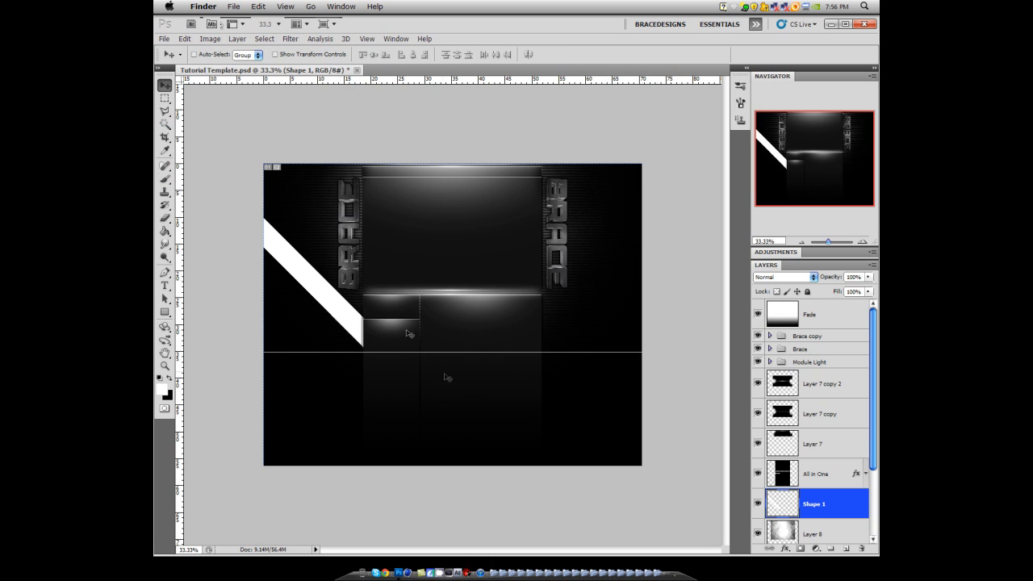
left_click_drag(470, 11, 469, 11)
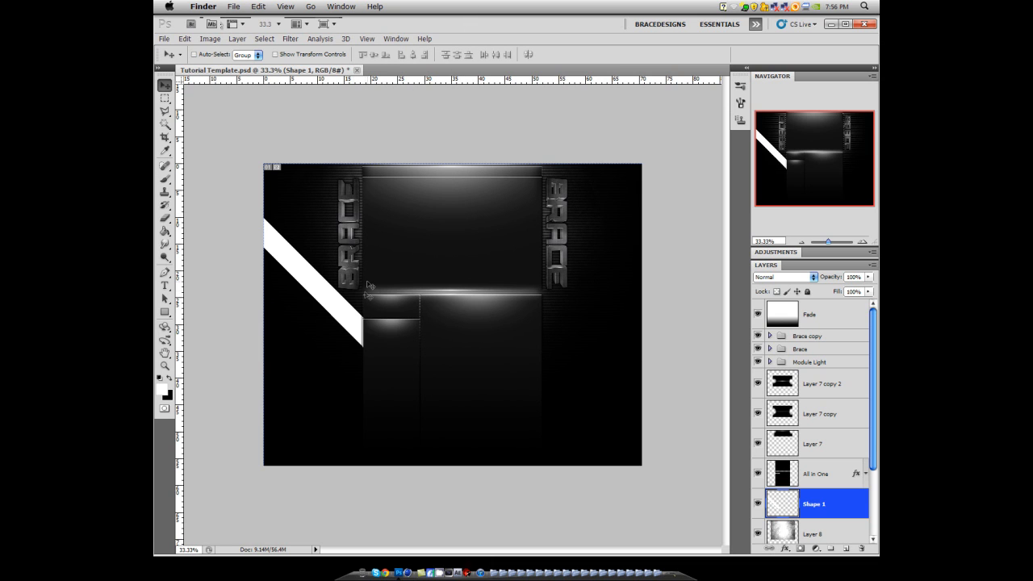
double_click(845, 510)
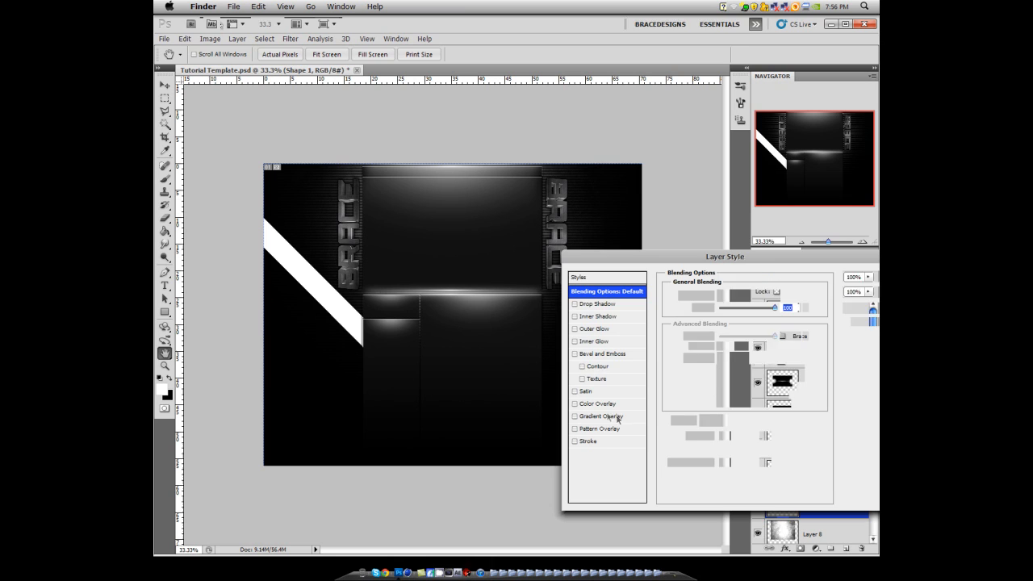
left_click(599, 417)
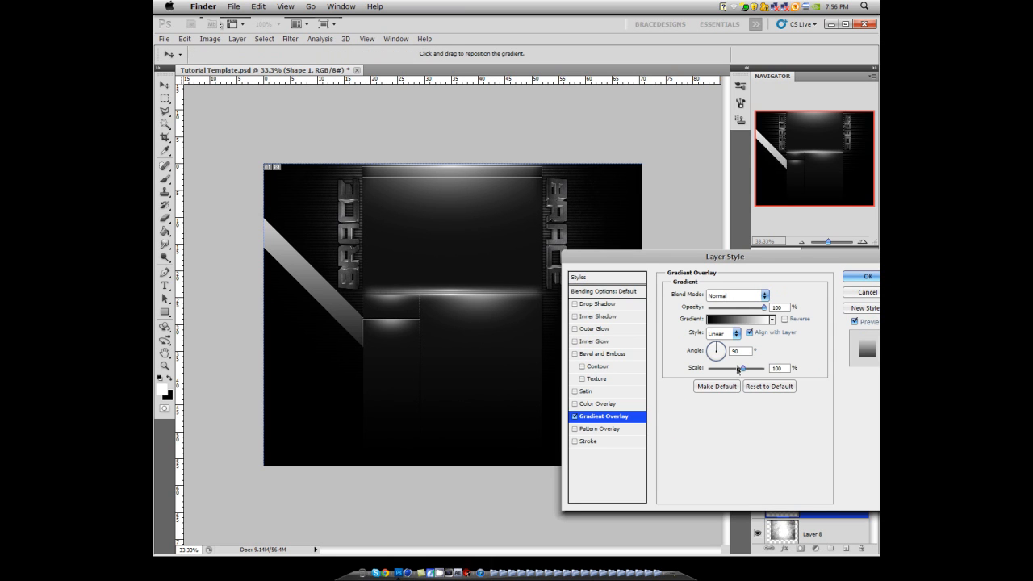
left_click_drag(744, 367, 607, 367)
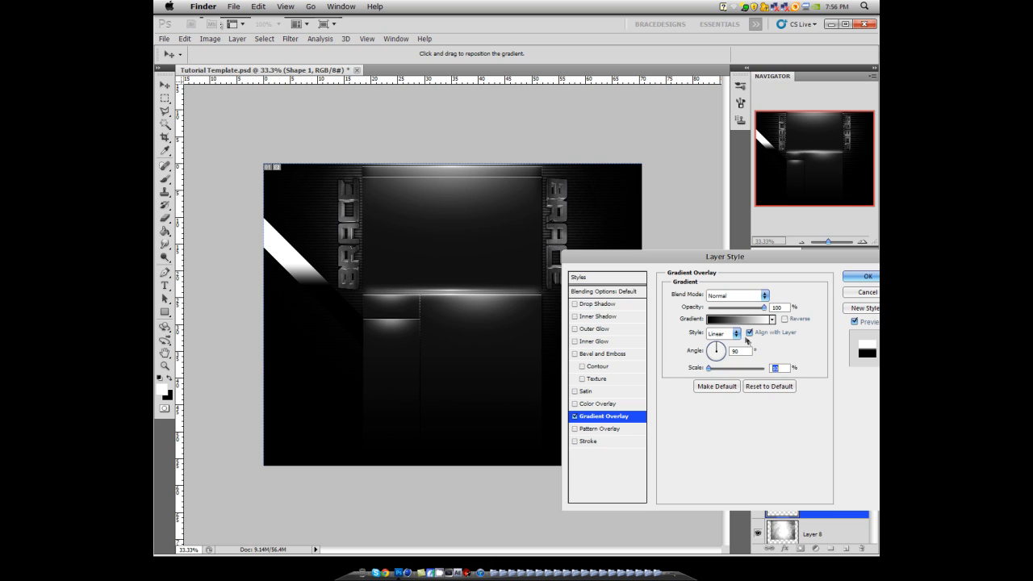
left_click_drag(737, 350, 695, 349)
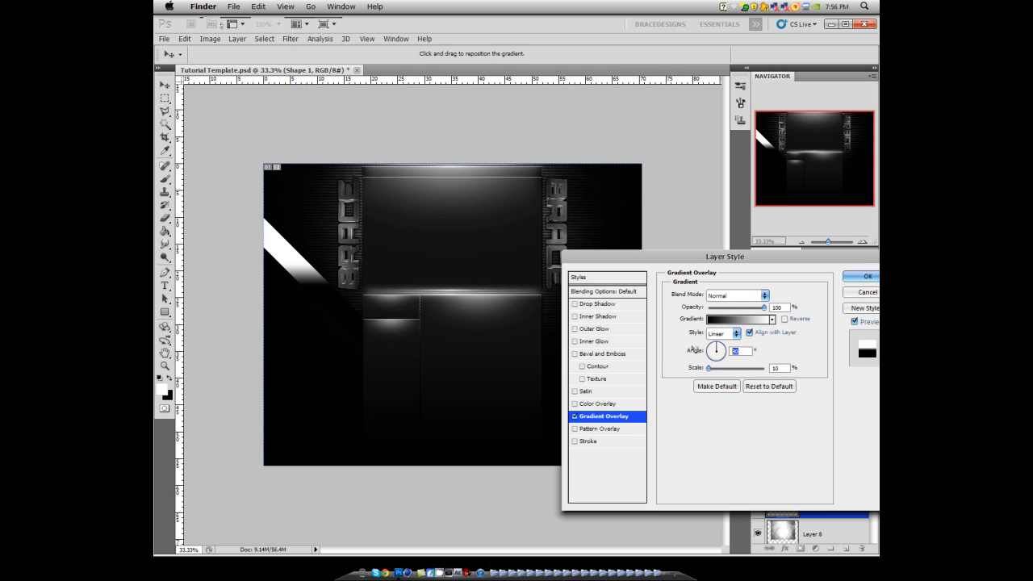
type("45")
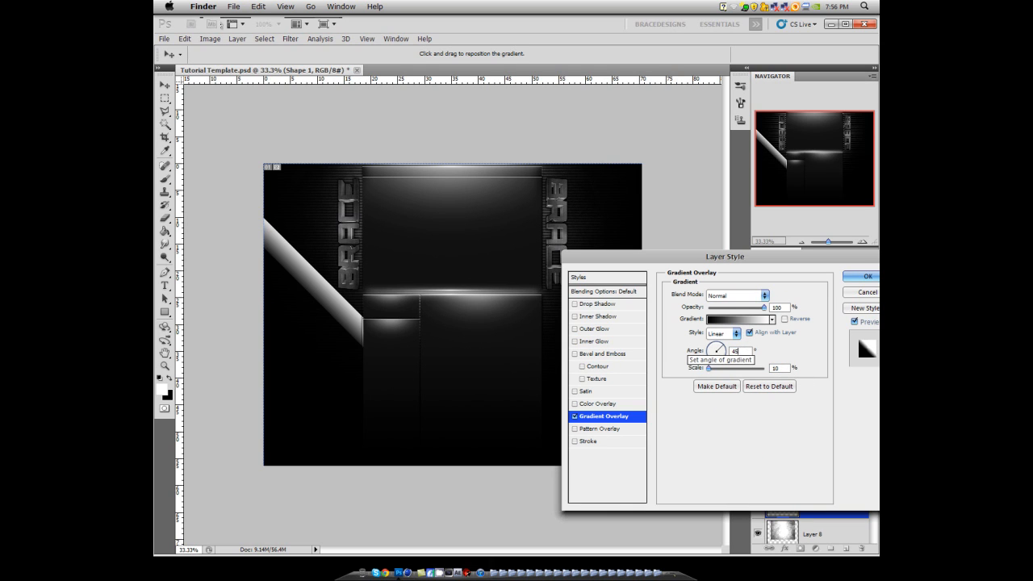
left_click(784, 318)
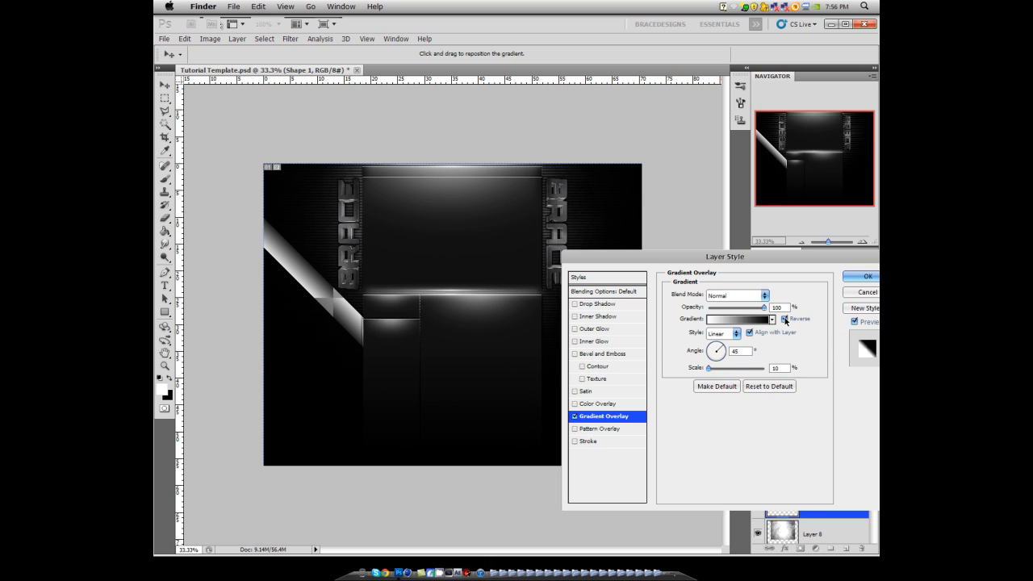
left_click(785, 319)
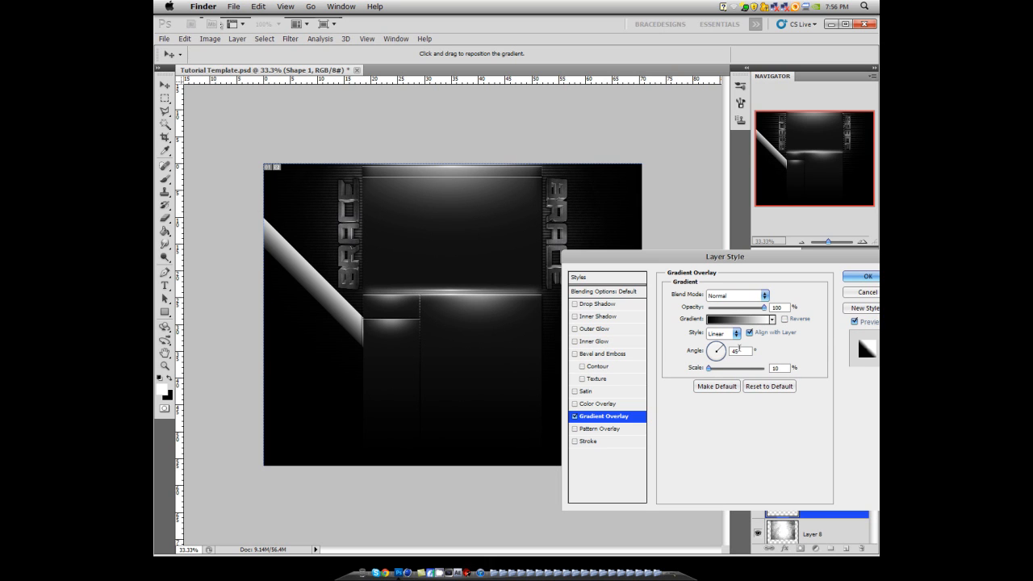
left_click(726, 343)
left_click(727, 338)
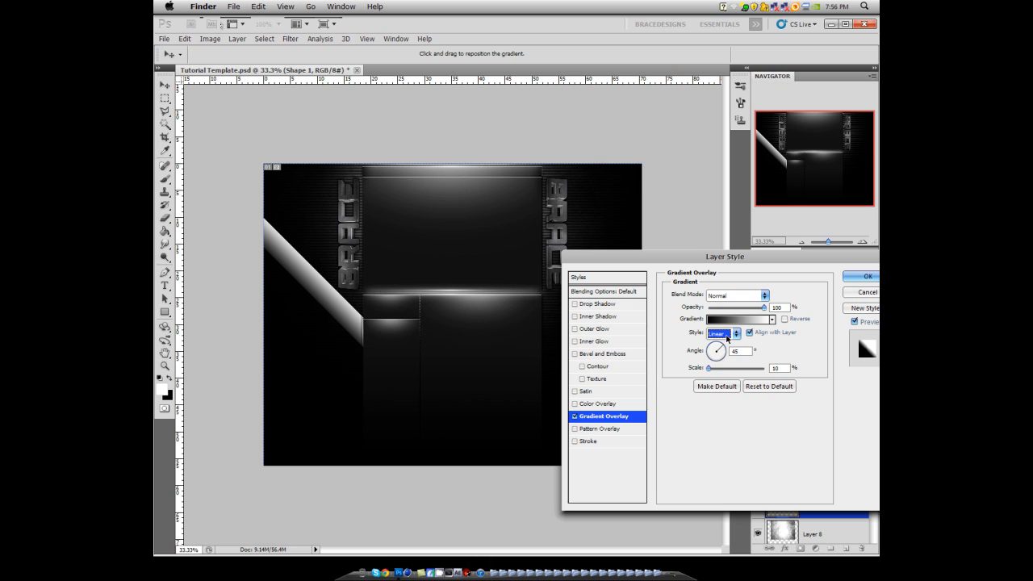
left_click(730, 321)
left_click(669, 506)
double_click(668, 506)
left_click_drag(634, 472, 634, 443)
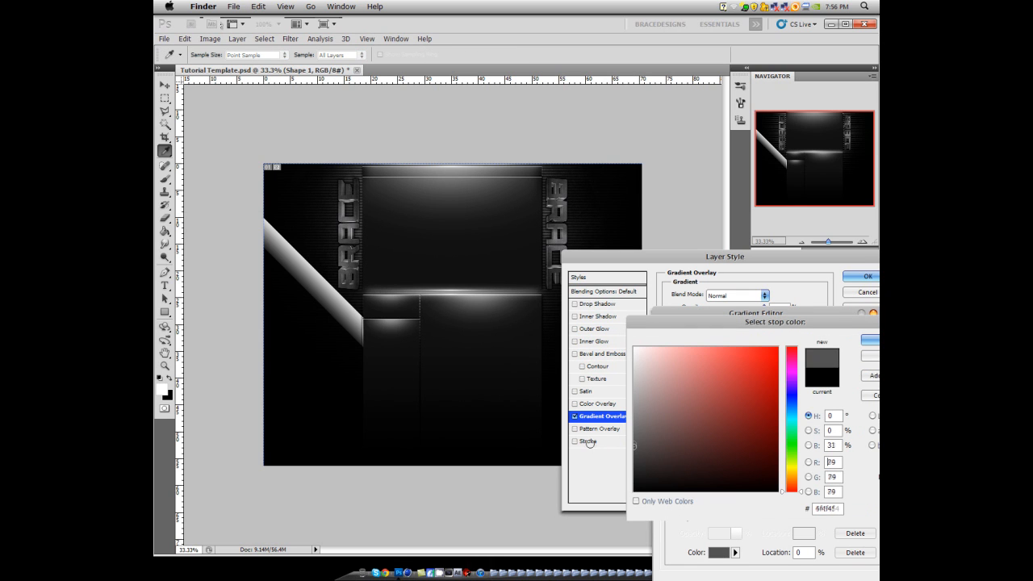
left_click(869, 339)
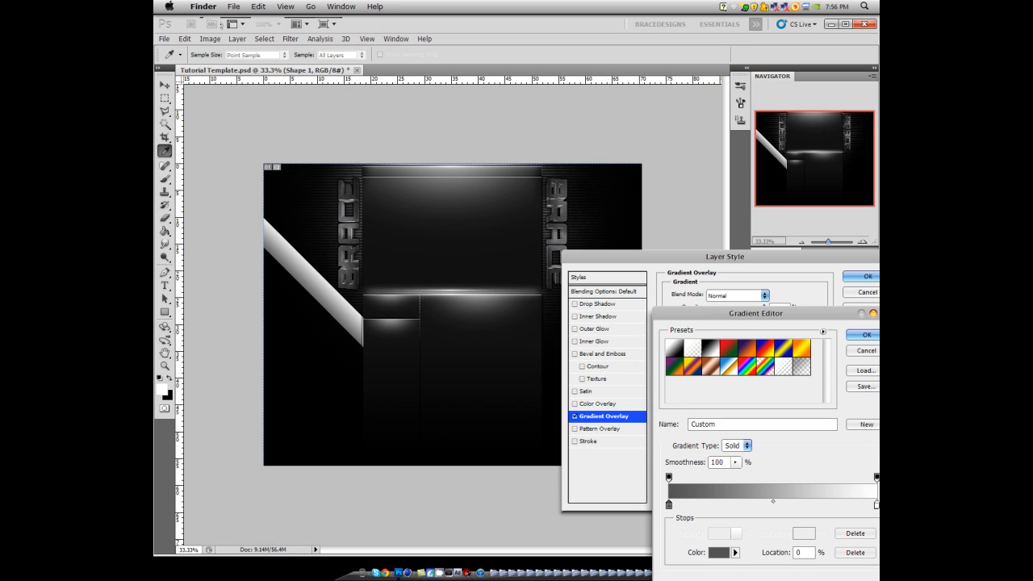
double_click(877, 505)
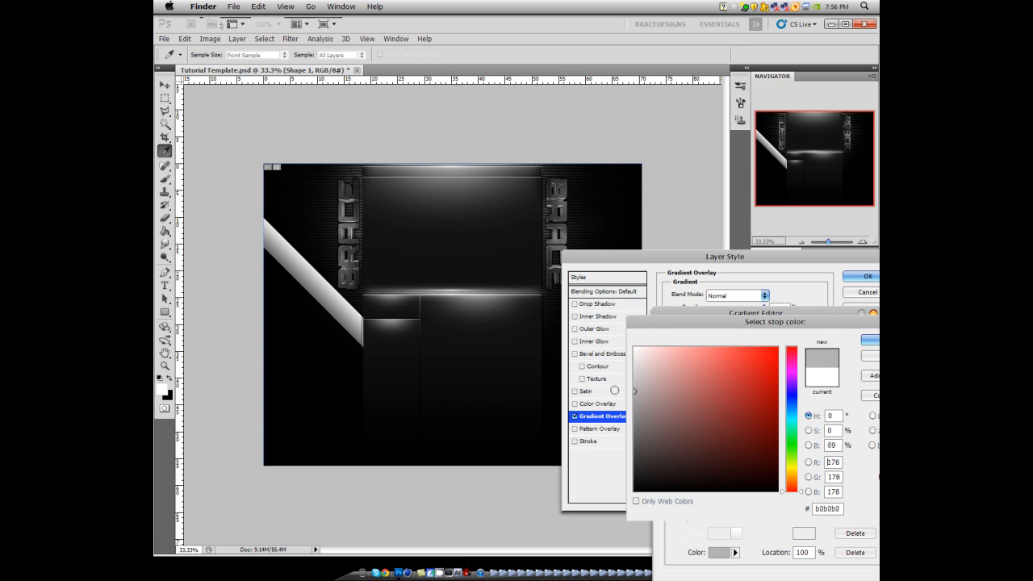
left_click(866, 339)
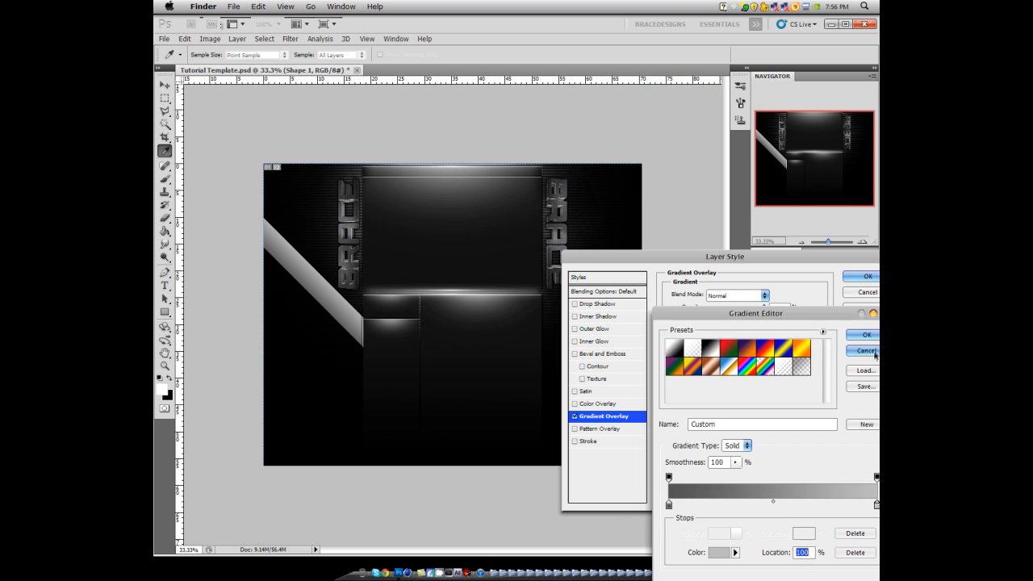
left_click(861, 335)
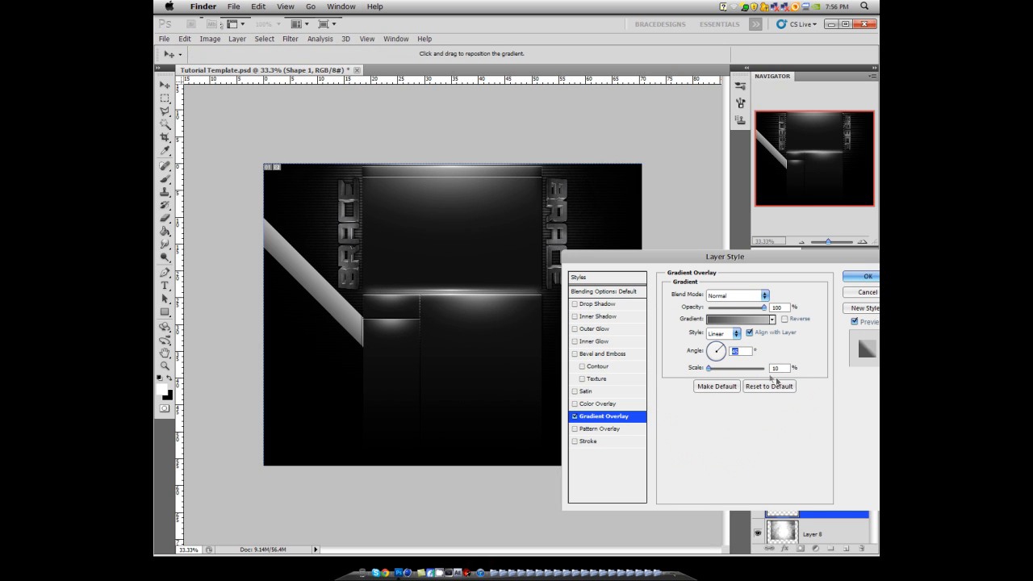
mouse_move(708, 368)
left_mouse_down()
mouse_move(815, 366)
mouse_move(709, 368)
left_mouse_up()
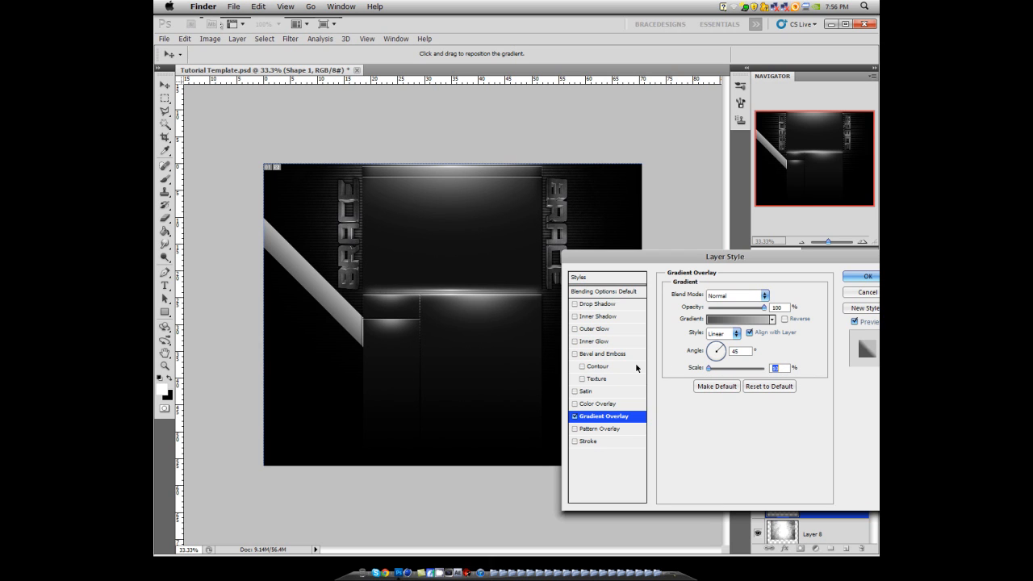
left_click(861, 295)
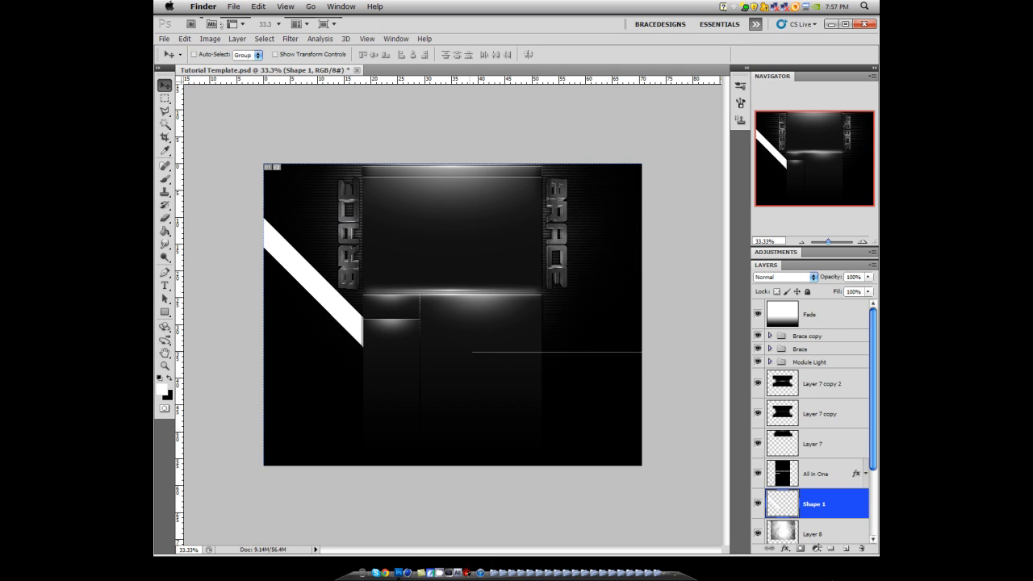
- Replace the diagonal bar with a wide, thin white horizontal rectangle across the lower ends of both BRACE letterings and rasterize its layer
key("Delete")
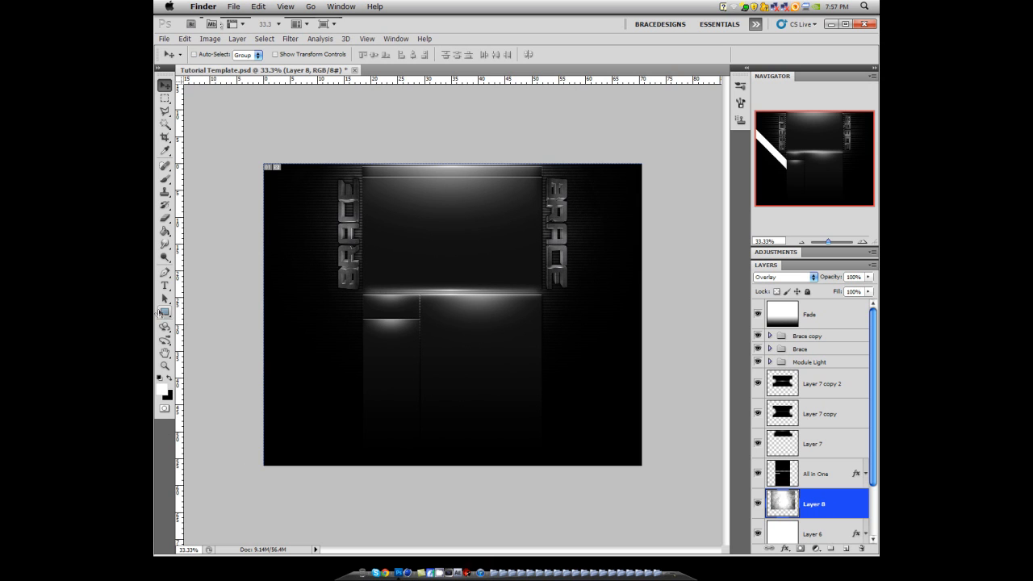
left_click(160, 312)
left_click(212, 307)
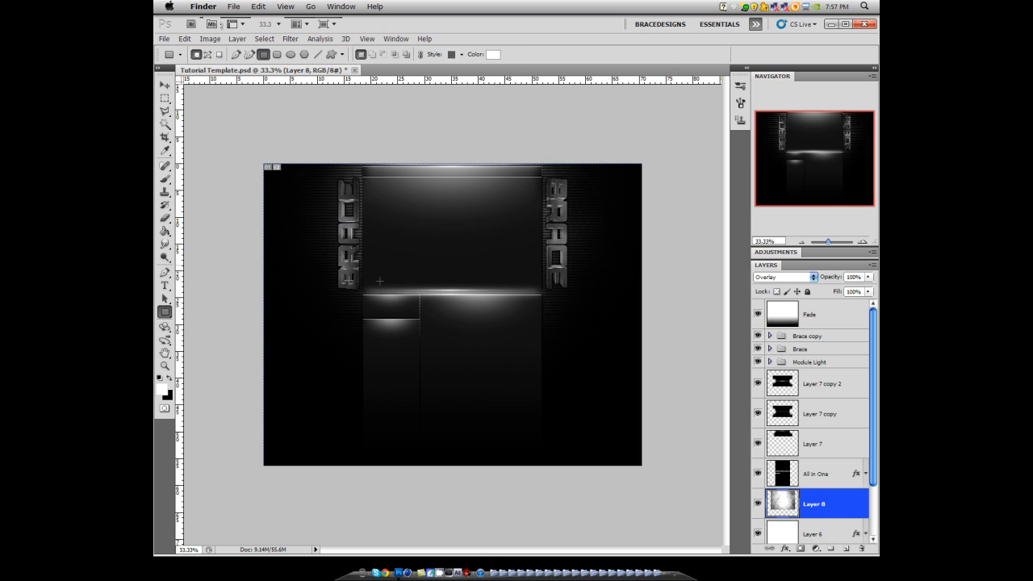
left_click_drag(294, 265, 627, 292)
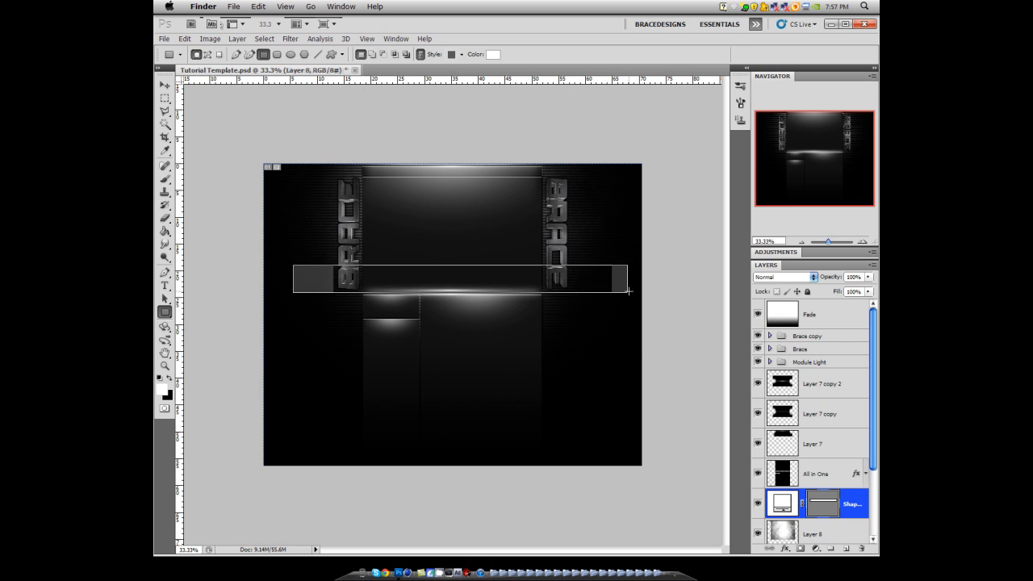
right_click(823, 505)
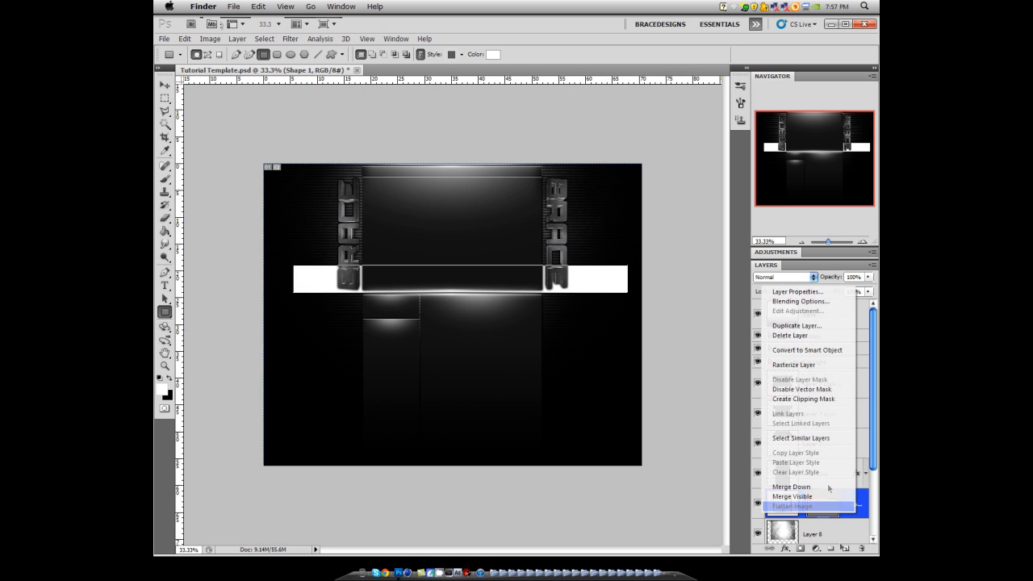
left_click(793, 365)
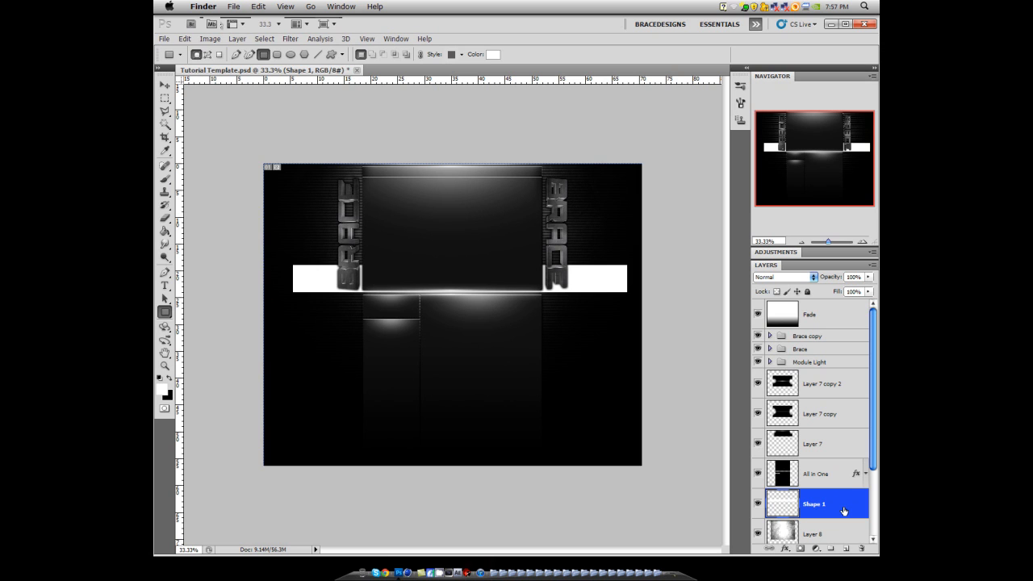
- Add a black outer glow with Normal blend mode and 5% spread to the horizontal bar's layer
double_click(833, 515)
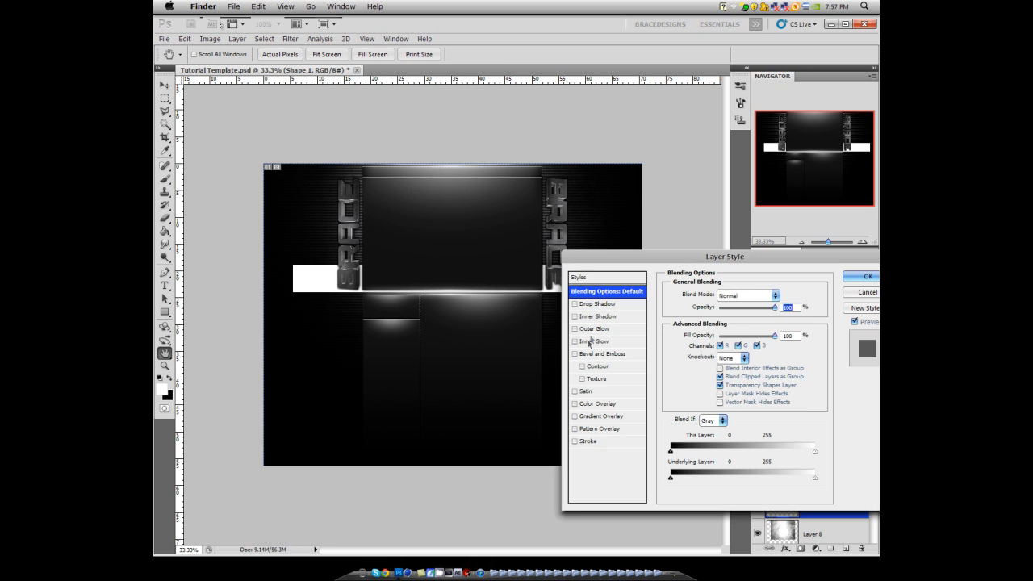
left_click(594, 329)
type("5")
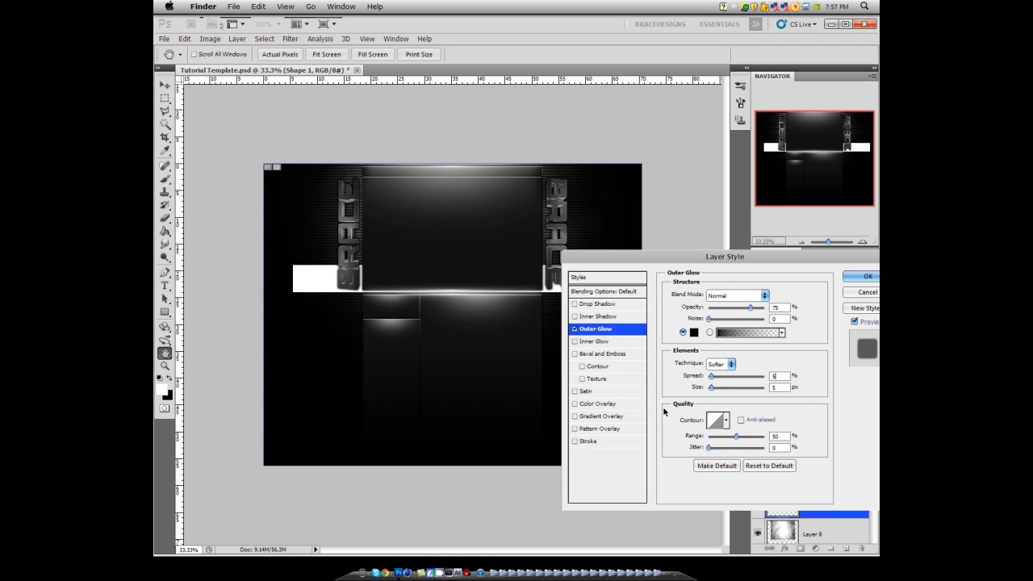
- Add a linear gradient overlay at 10% scale to the bar and set its black stop to dark grey #575757
left_click(597, 415)
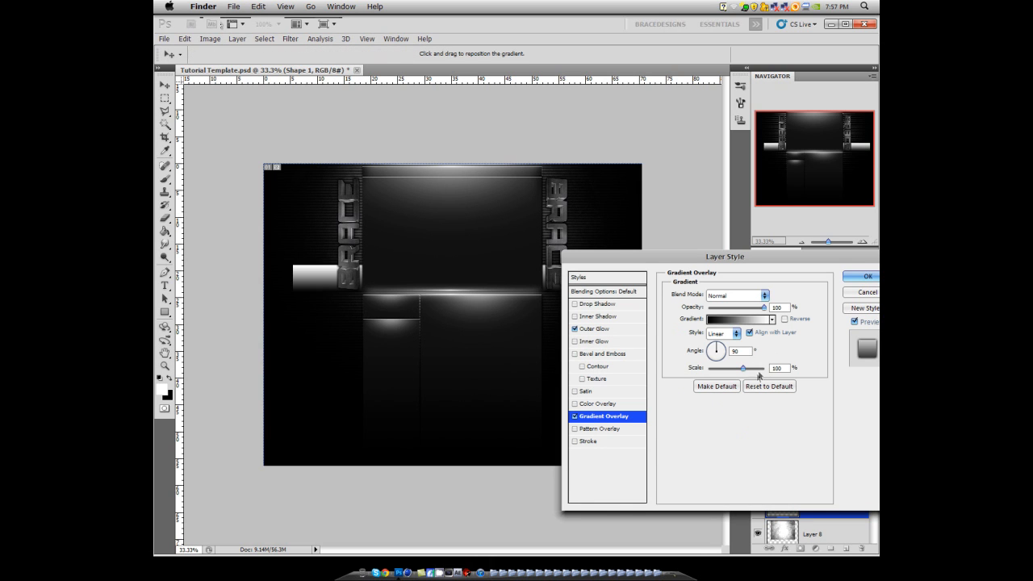
left_click_drag(743, 371, 514, 356)
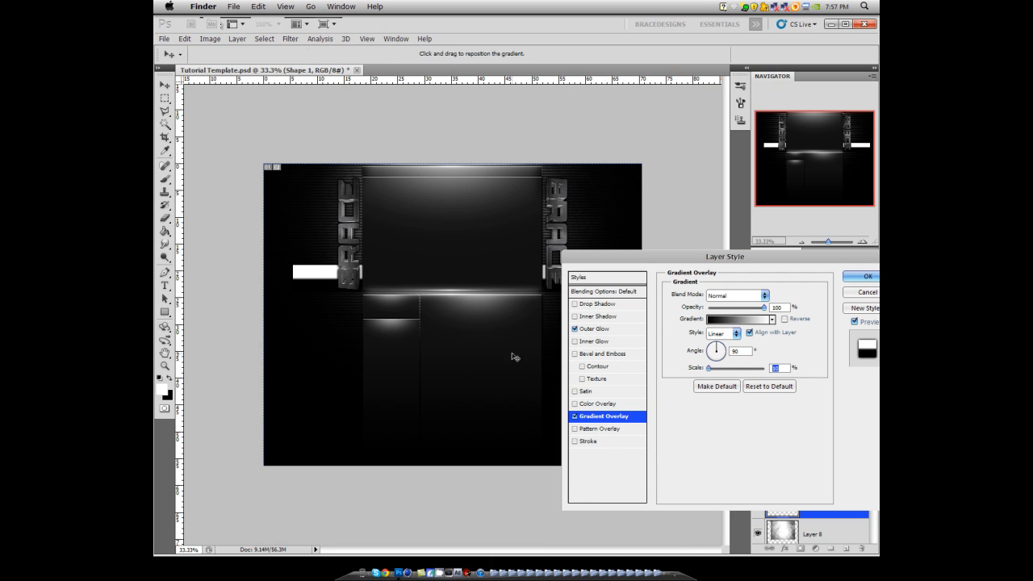
left_click(738, 319)
double_click(668, 505)
left_click(634, 441)
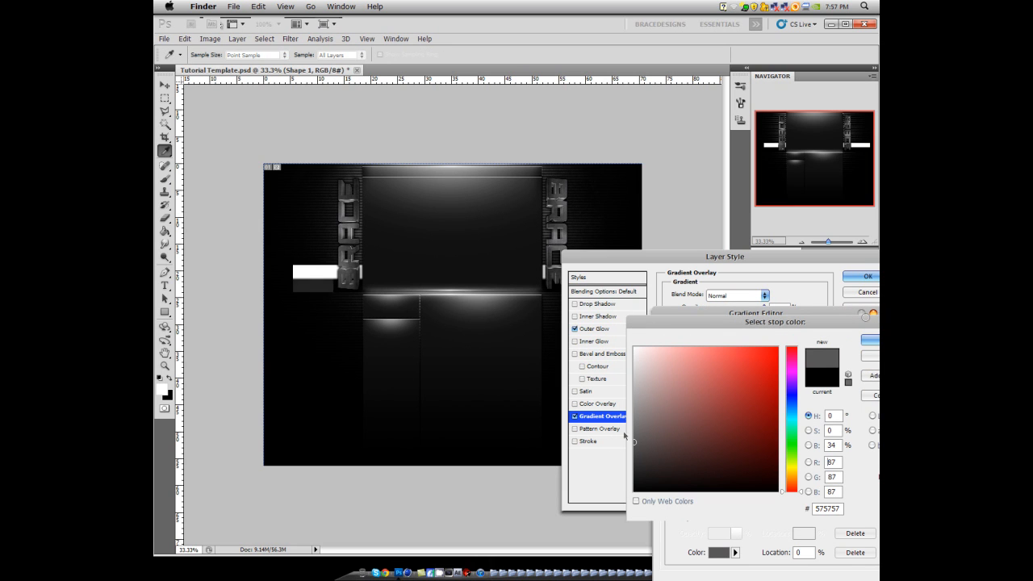
left_click(869, 340)
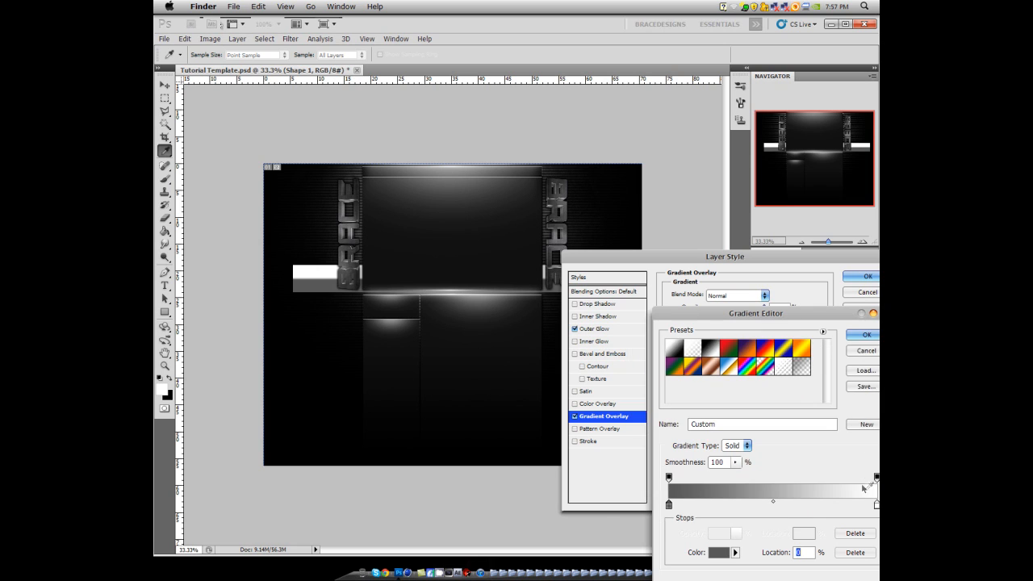
- Set the gradient's white stop to light grey #aeaeae and accept the gradient, keeping its direction unreversed
left_click(876, 504)
double_click(876, 504)
left_click(634, 393)
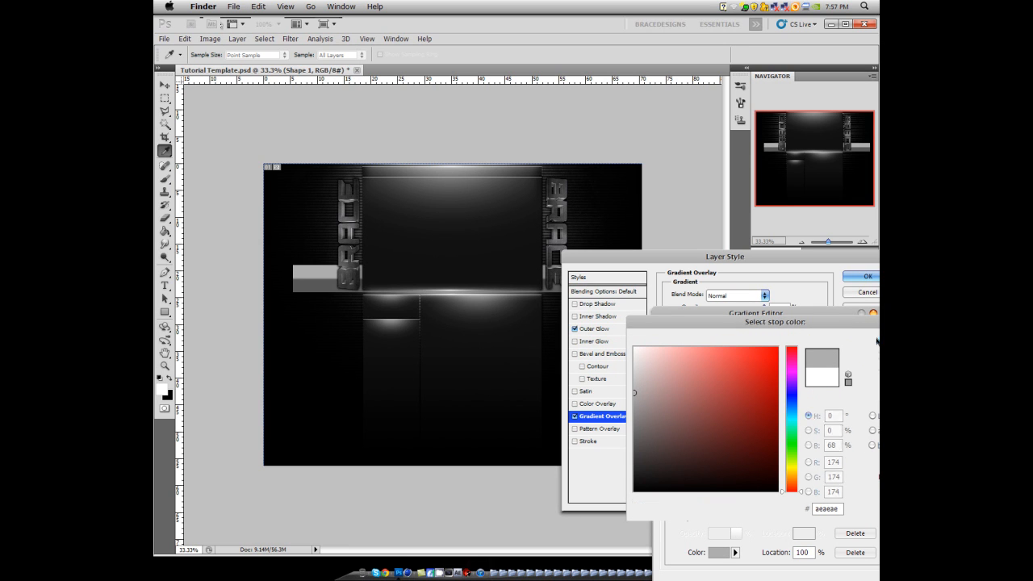
left_click(869, 339)
left_click(866, 334)
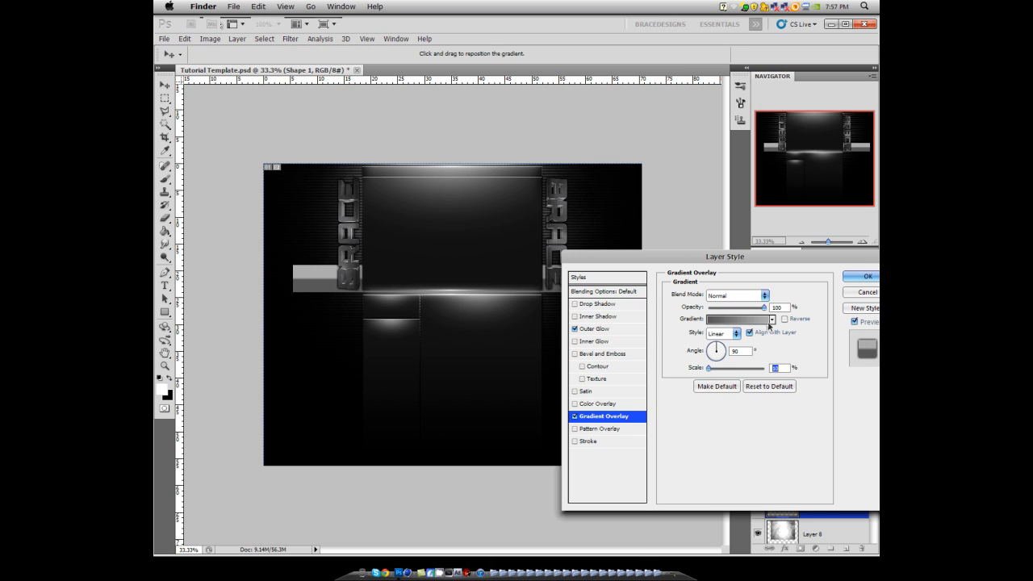
left_click(784, 321)
left_click(785, 321)
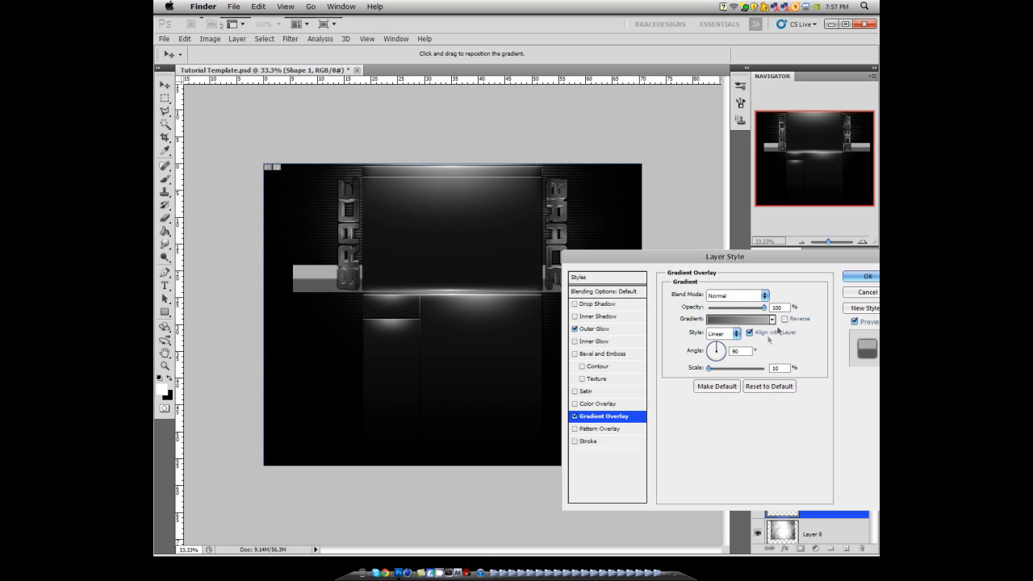
- Add a white #ffffff color overlay to the bar with the blend mode set to Overlay
left_click(598, 405)
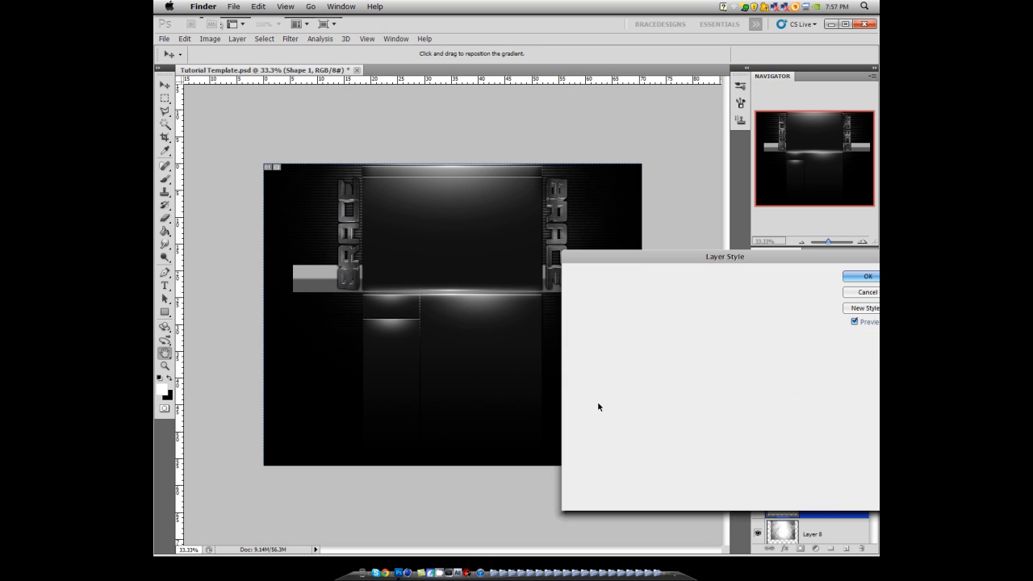
left_click(735, 295)
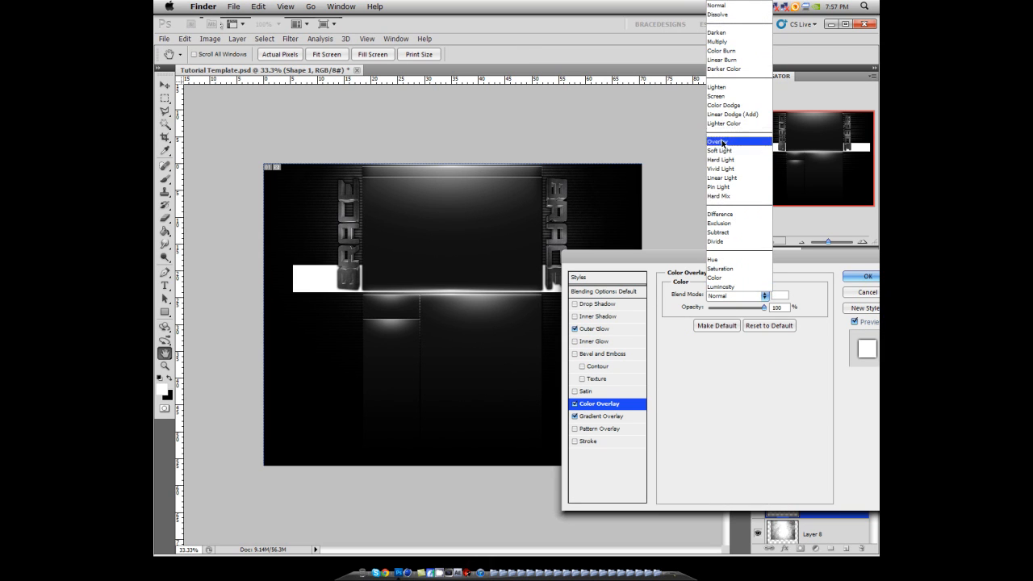
left_click(722, 143)
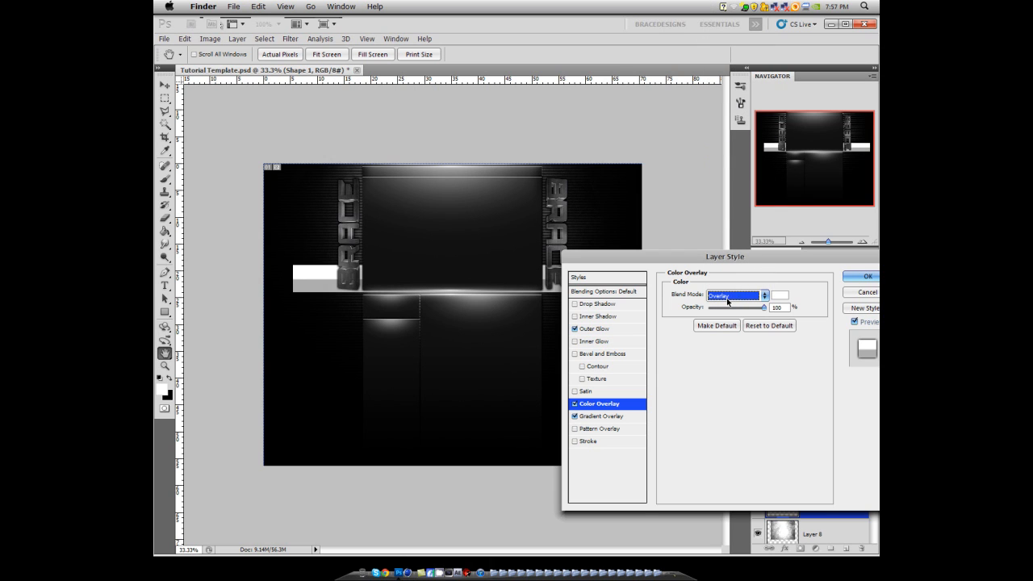
left_click(780, 296)
left_click(632, 409)
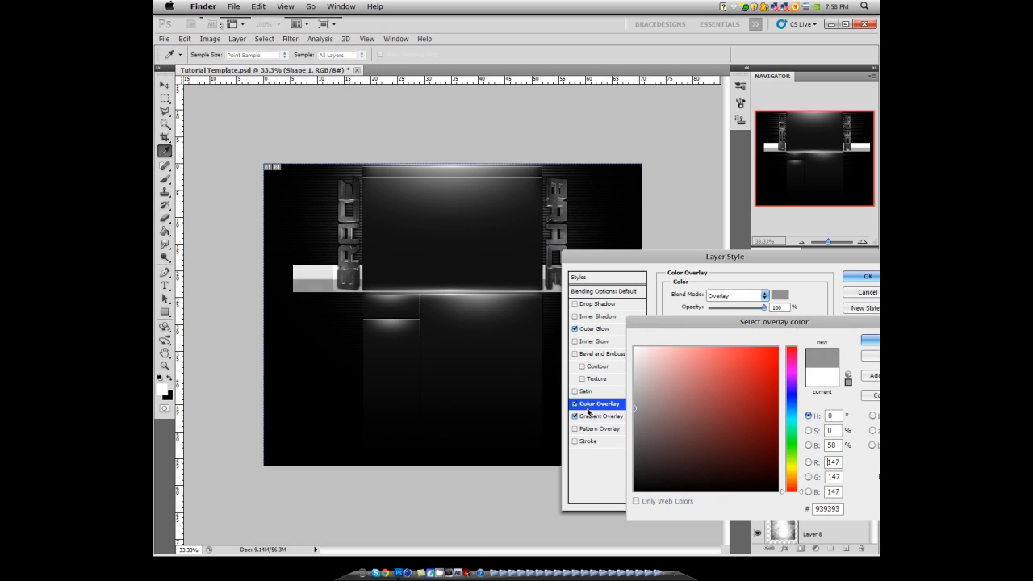
left_click_drag(632, 409, 635, 348)
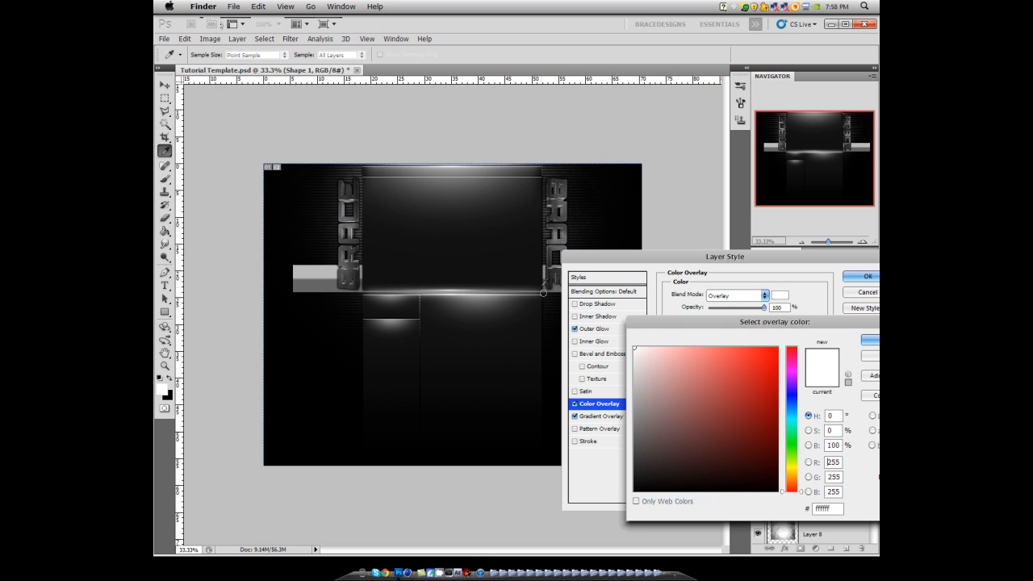
left_click(870, 340)
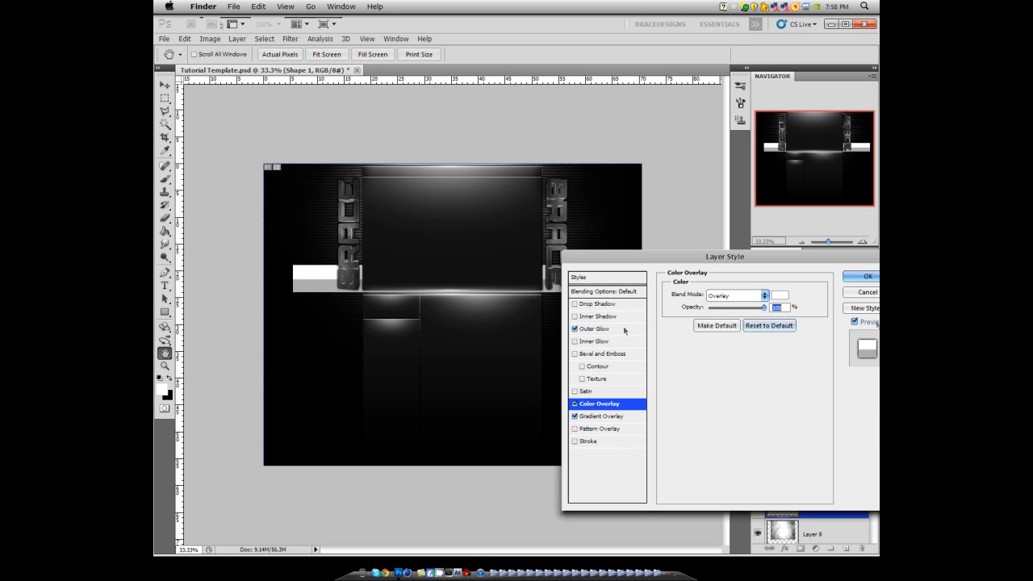
- Accept the bar's layer style settings and collapse the effects listed under its layer
left_click(863, 277)
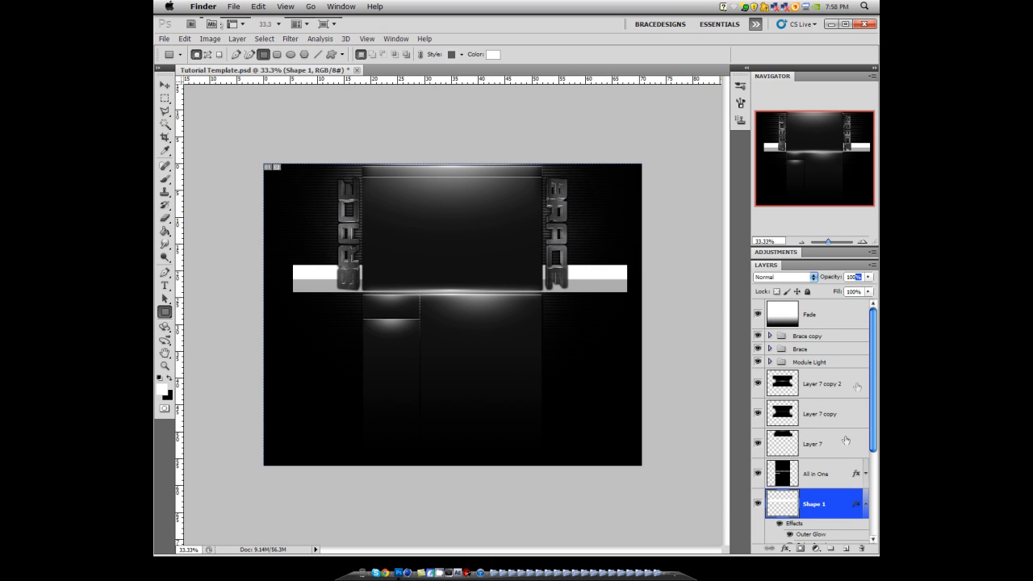
left_click(833, 279)
left_click(865, 503)
scroll(856, 486, "down", 1)
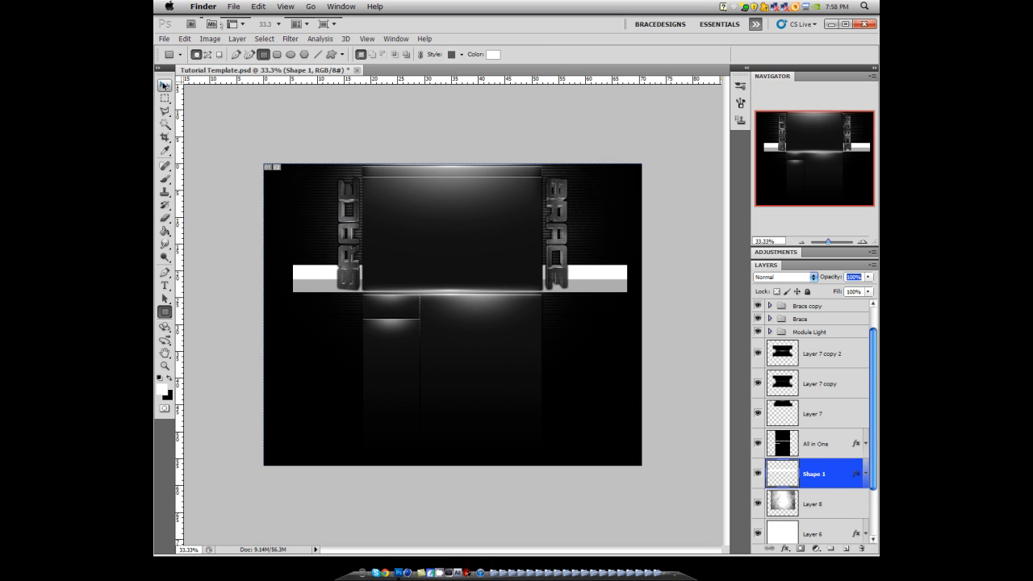
- Merge the bar's shape layer with a new empty layer and move the bar slightly up and to the left
left_click(165, 84)
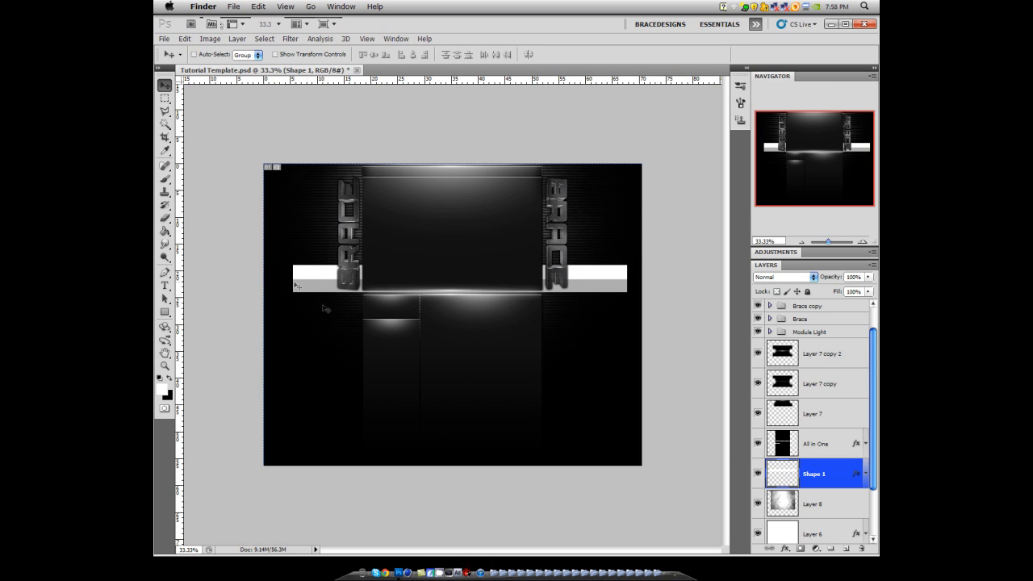
left_click(845, 548)
left_click(832, 504, "shift")
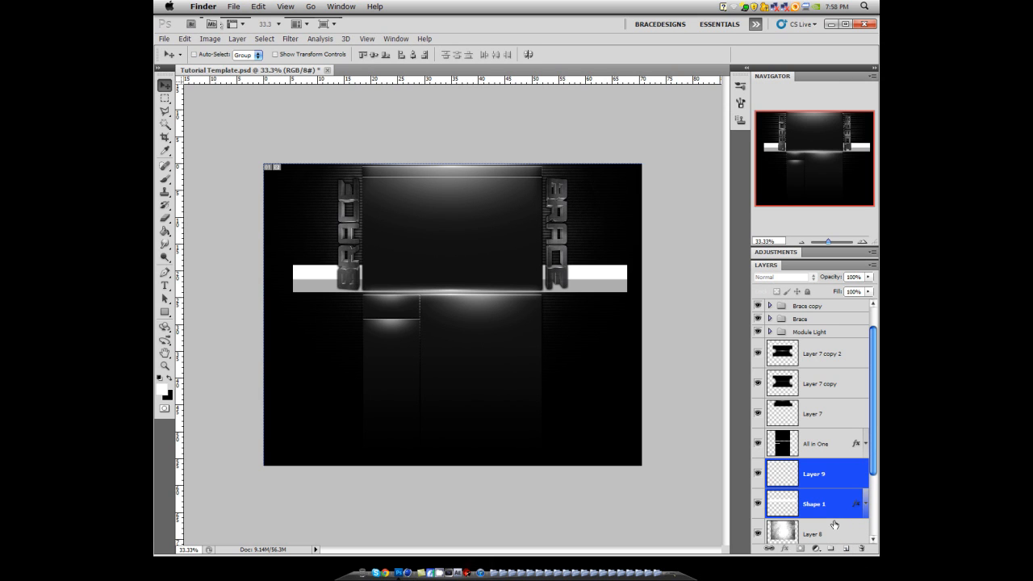
key("super+e")
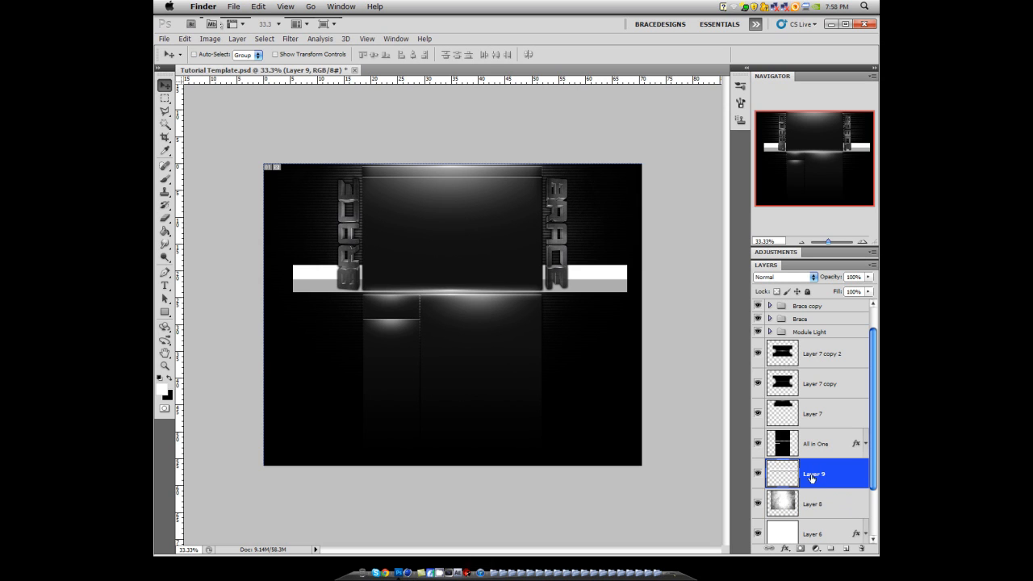
left_click_drag(502, 320, 478, 299)
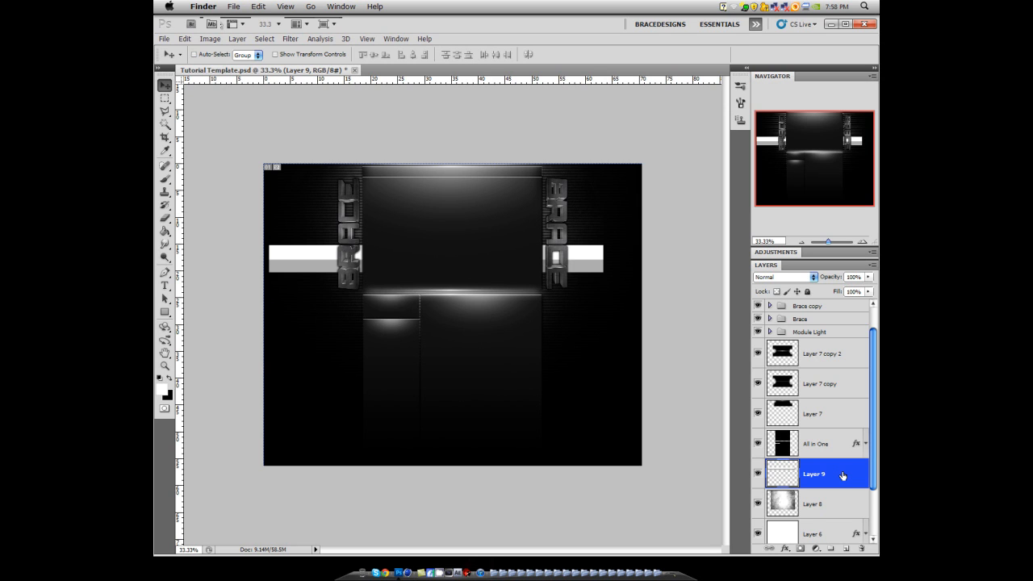
key("super+u")
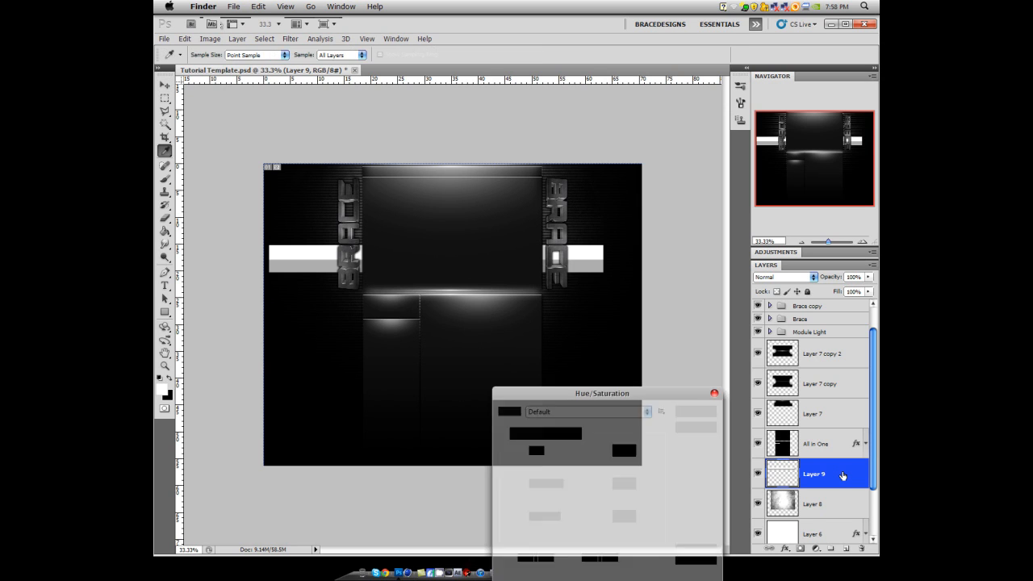
left_click(680, 549)
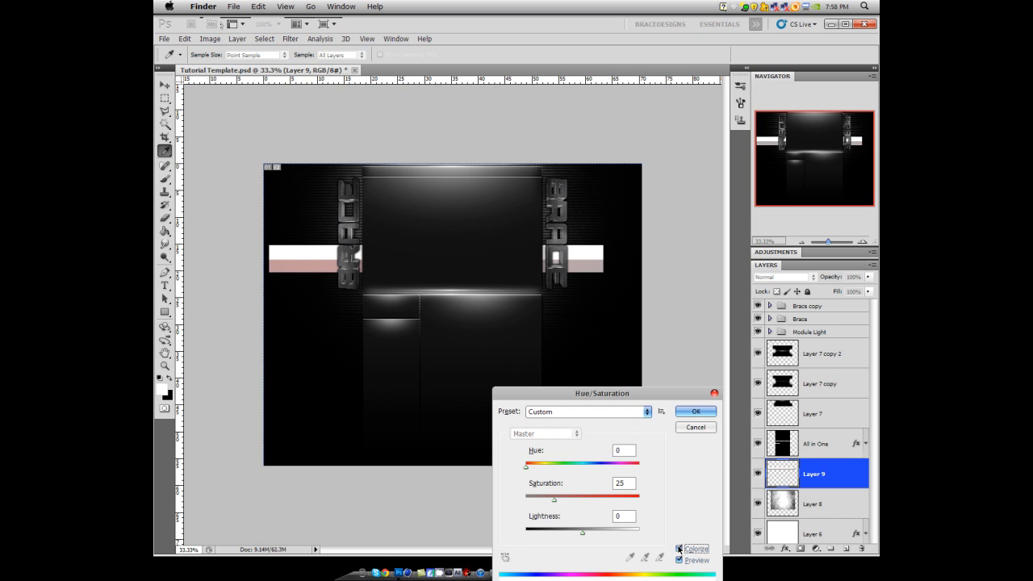
left_click_drag(555, 502, 662, 509)
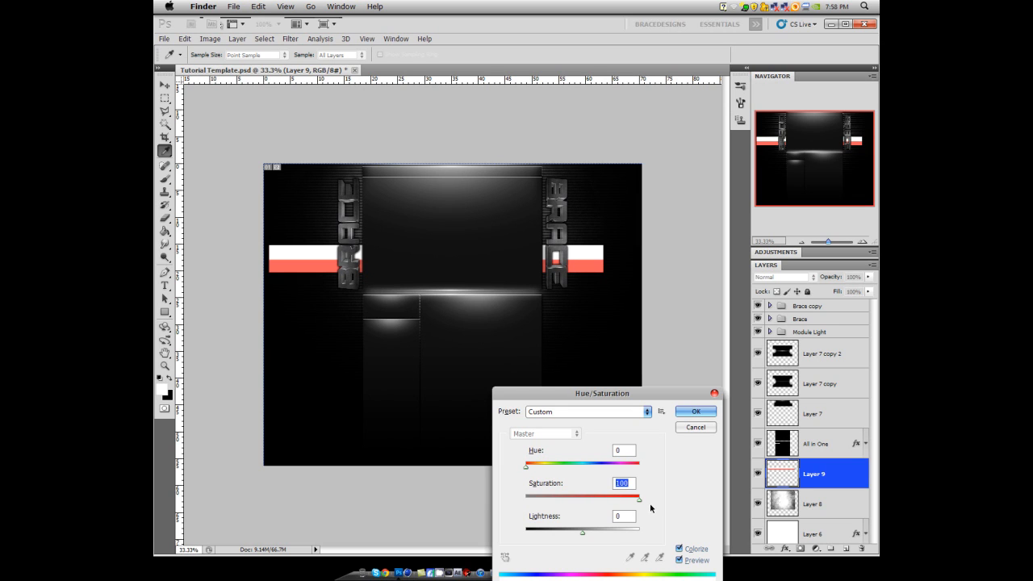
left_click_drag(637, 504, 590, 502)
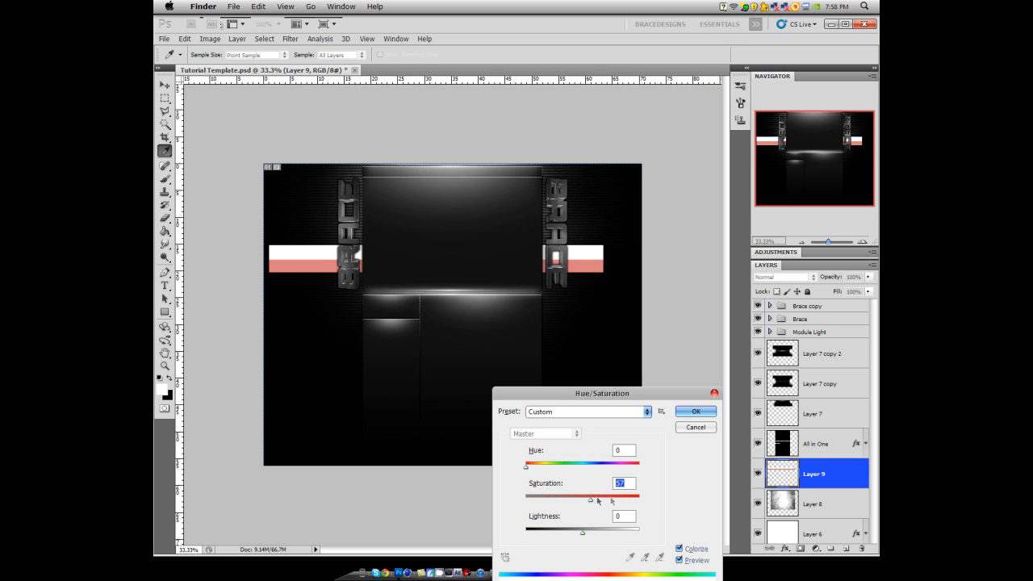
left_click(683, 427)
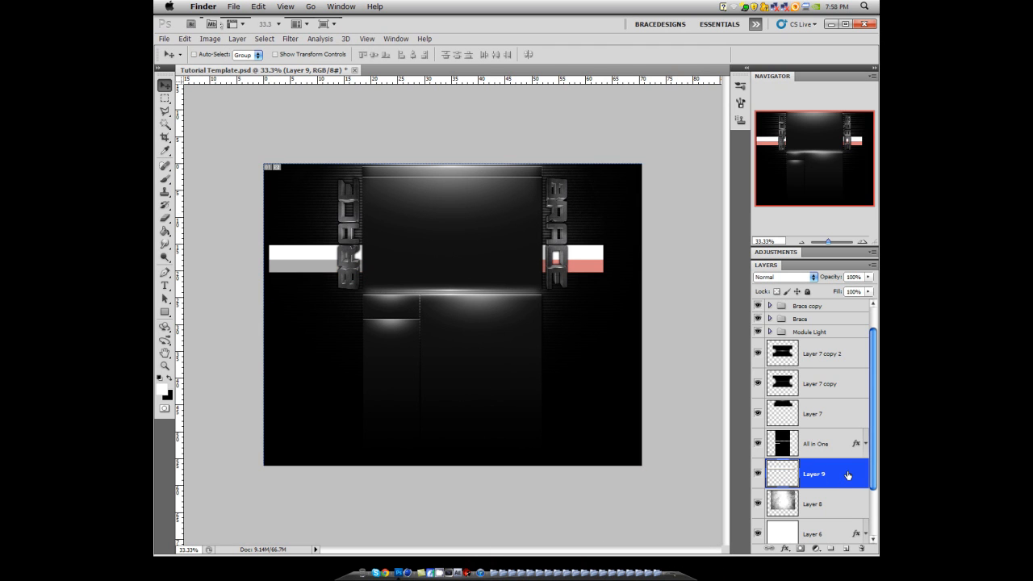
- Add a dark grey #656565 color overlay with Overlay blend mode to the merged bar layer and collapse its effects
double_click(847, 475)
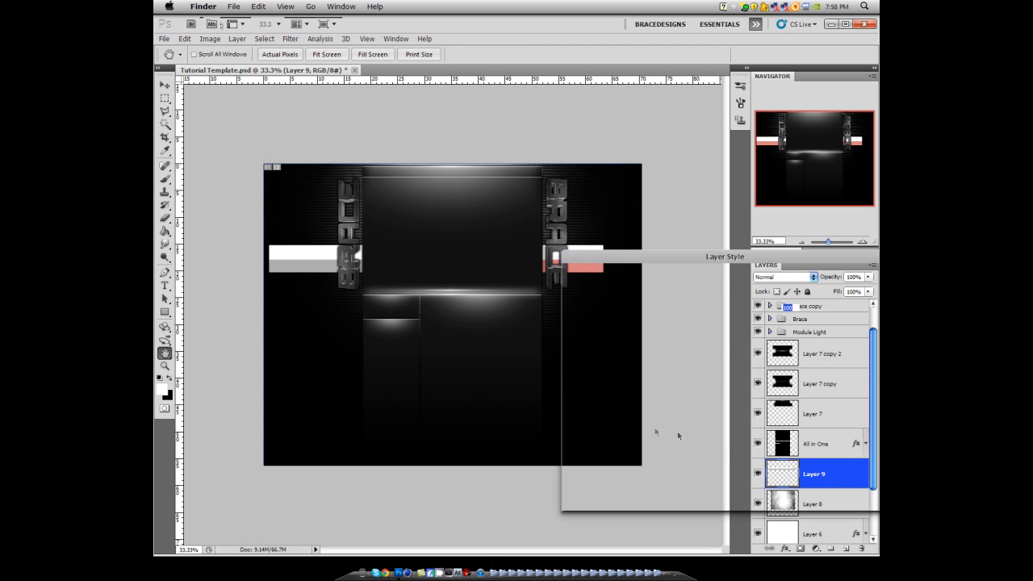
left_click(601, 404)
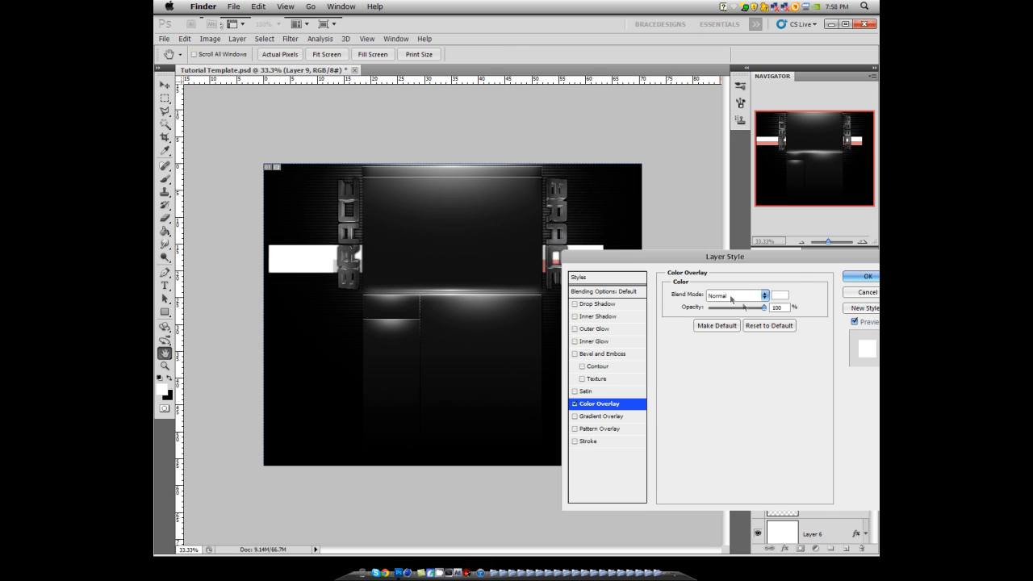
left_click(763, 295)
left_click(717, 141)
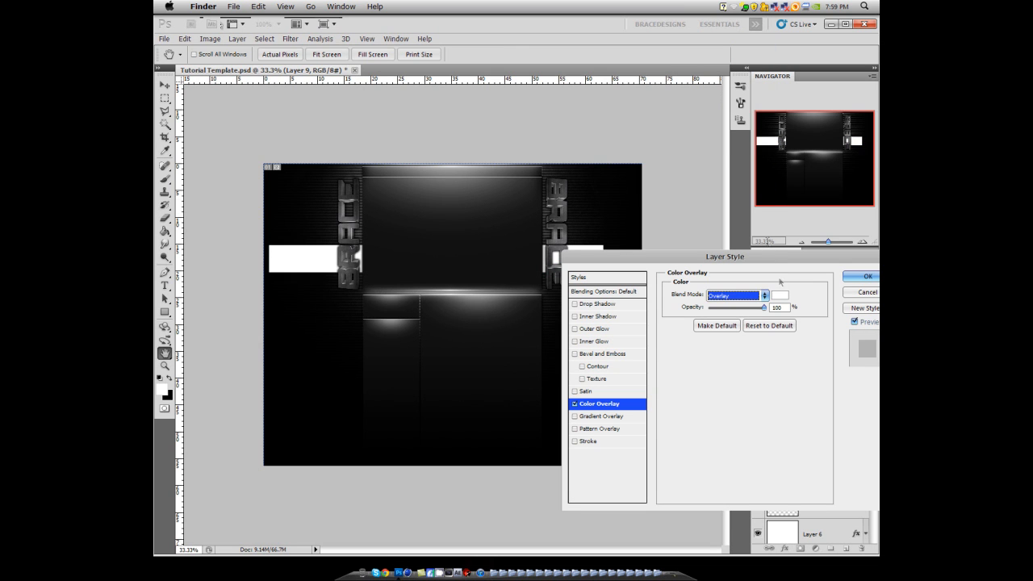
left_click(780, 295)
mouse_move(685, 415)
left_mouse_down()
mouse_move(607, 418)
mouse_move(613, 432)
mouse_move(557, 500)
mouse_move(650, 438)
mouse_move(613, 434)
left_mouse_up()
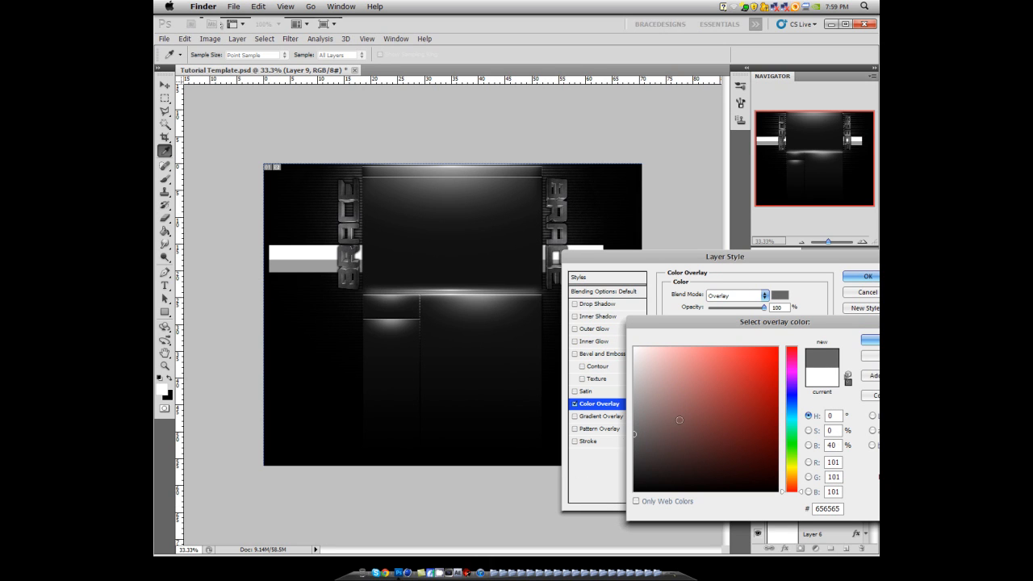
left_click(869, 340)
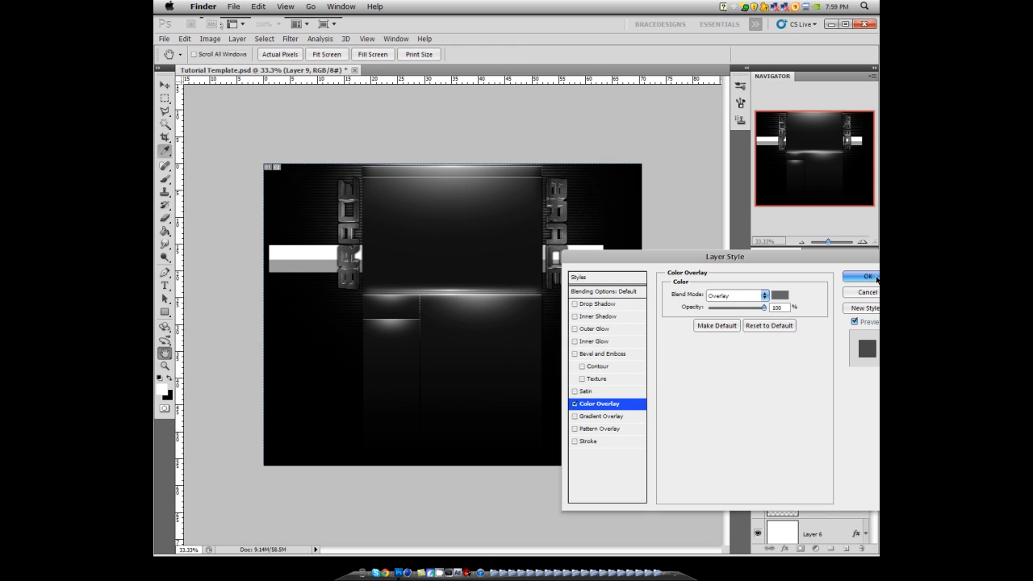
left_click(868, 276)
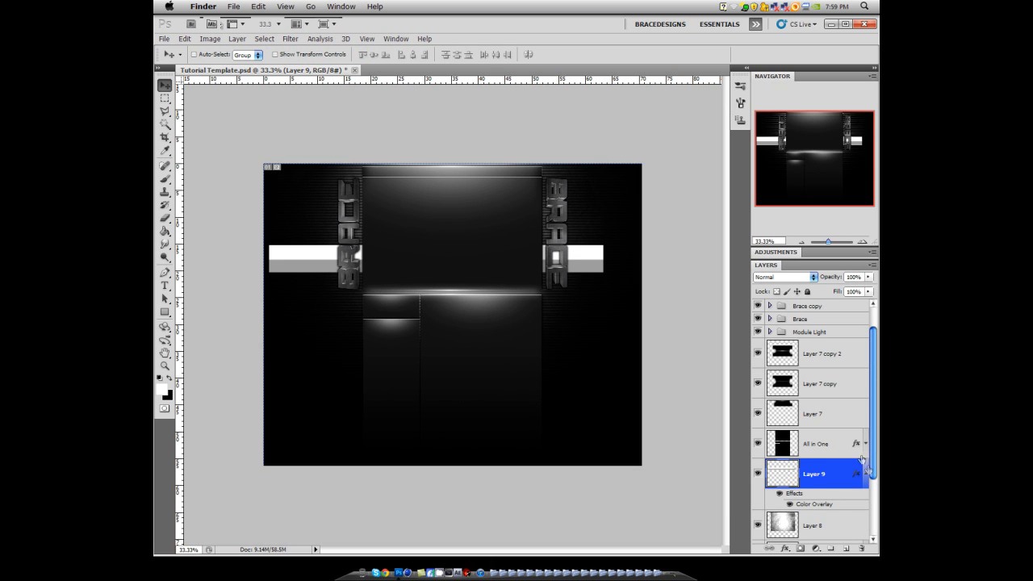
left_click(866, 474)
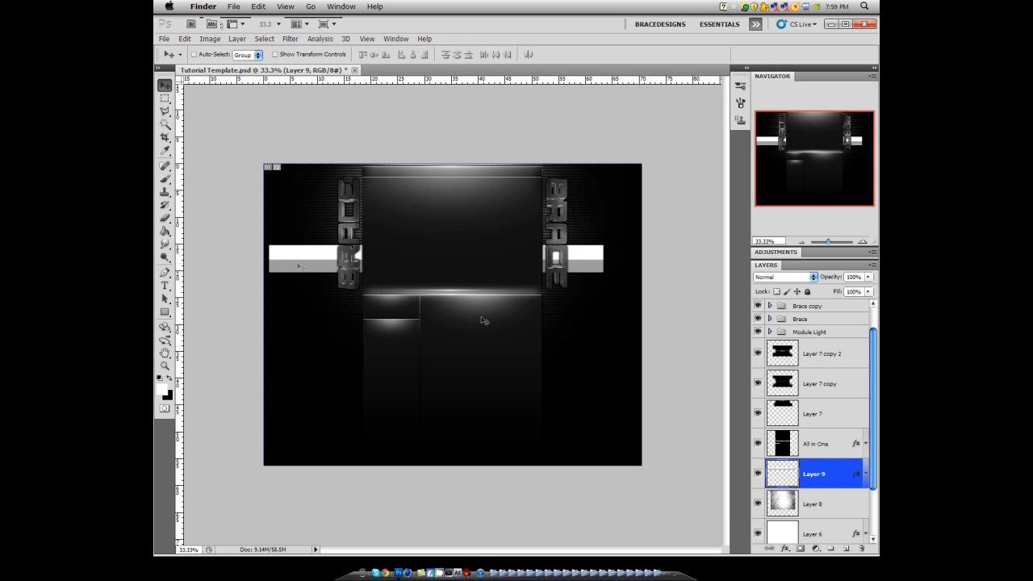
- Select a rectangular strip across the full canvas width that covers the bar's upper half down to its midline
left_click(162, 101)
left_click(650, 199)
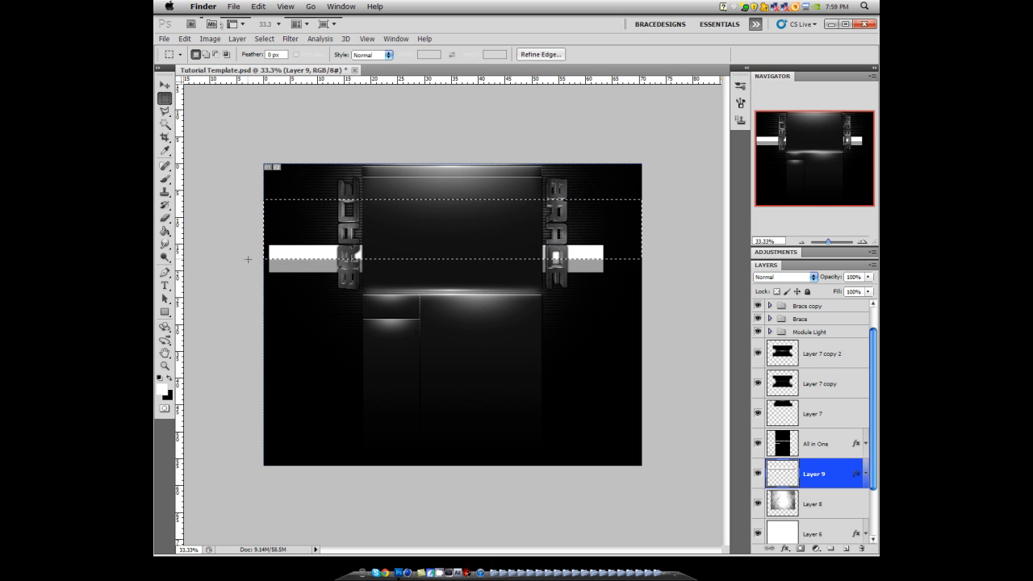
key("g")
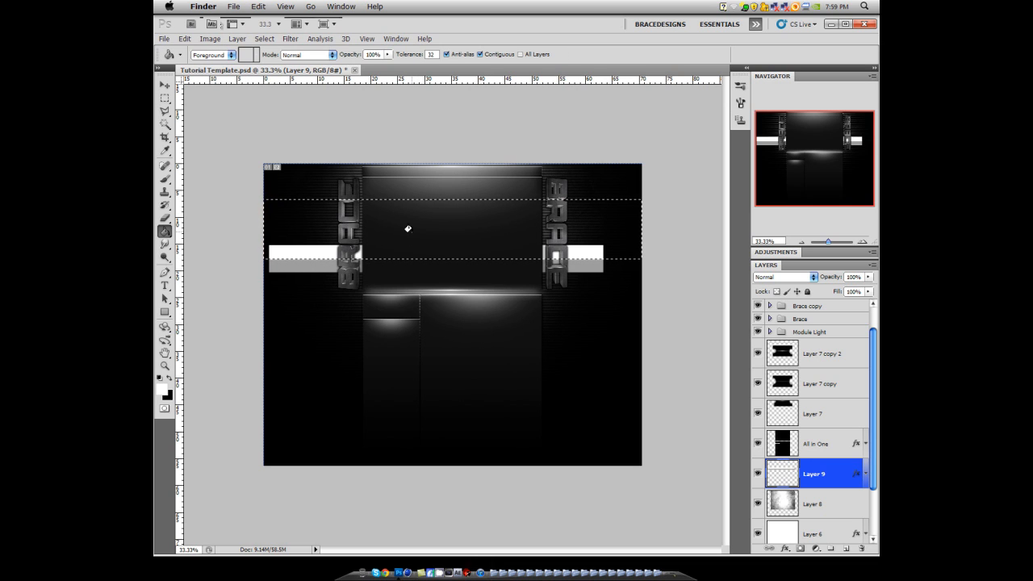
left_click(407, 228)
key("super+z")
- Fill the selected strip with medium grey on a new layer above the bar and deselect it
left_click(847, 550)
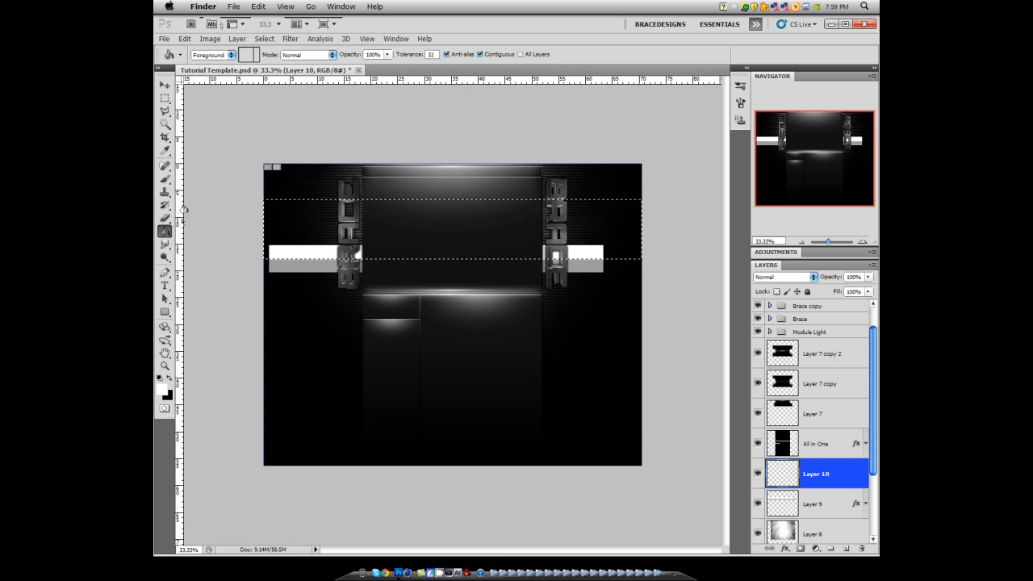
left_click(162, 389)
mouse_move(634, 410)
left_mouse_down()
mouse_move(613, 415)
mouse_move(634, 417)
left_mouse_up()
left_click(869, 339)
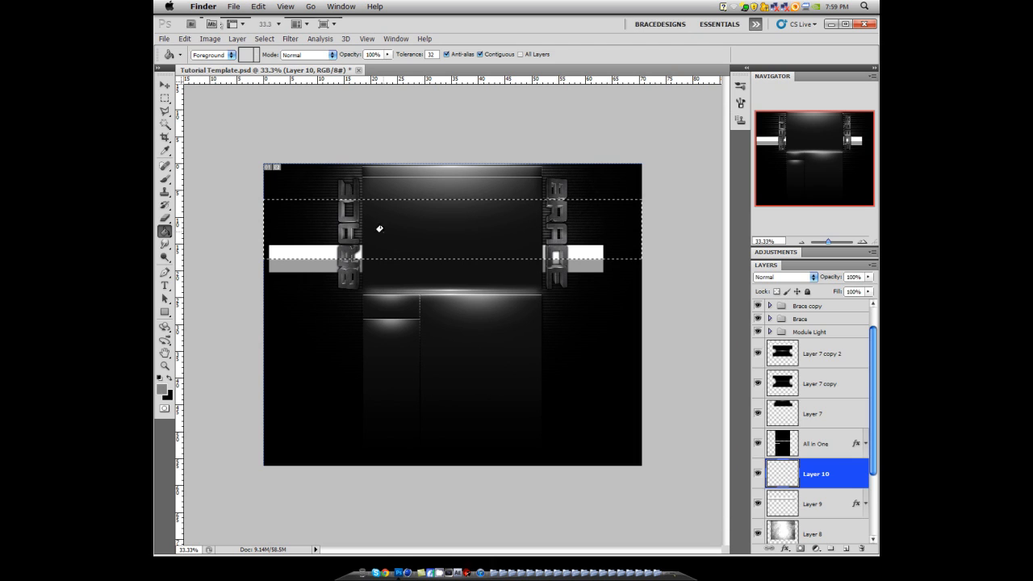
left_click(379, 228)
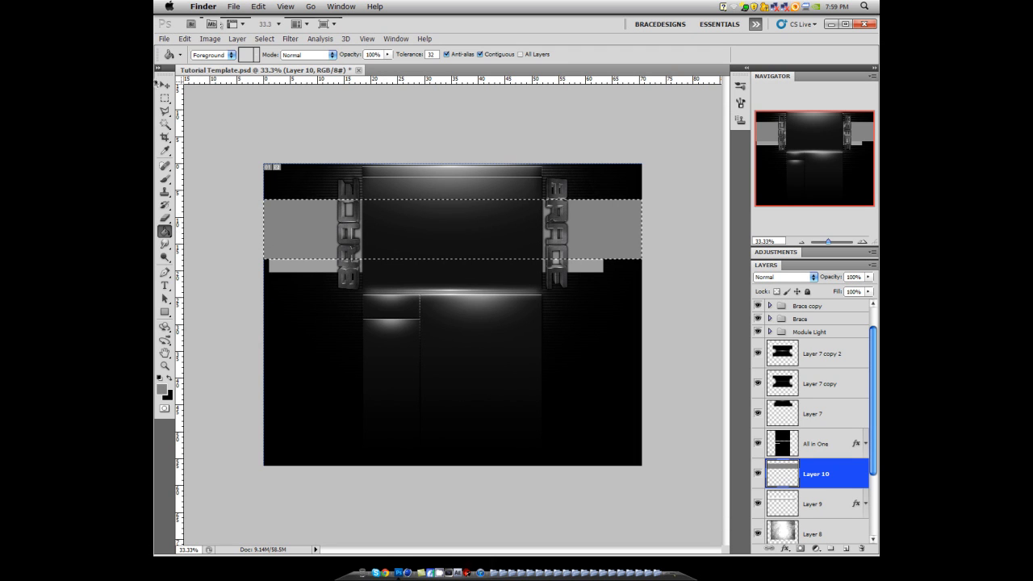
left_click(164, 99)
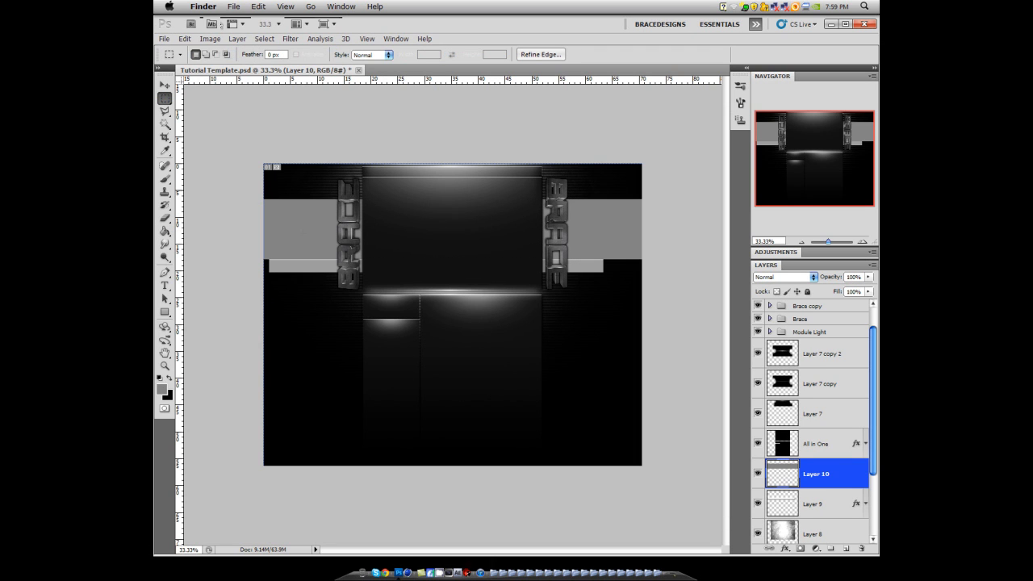
- Nudge the grey strip down three steps and clip its layer to the bar layer below
left_click(164, 86)
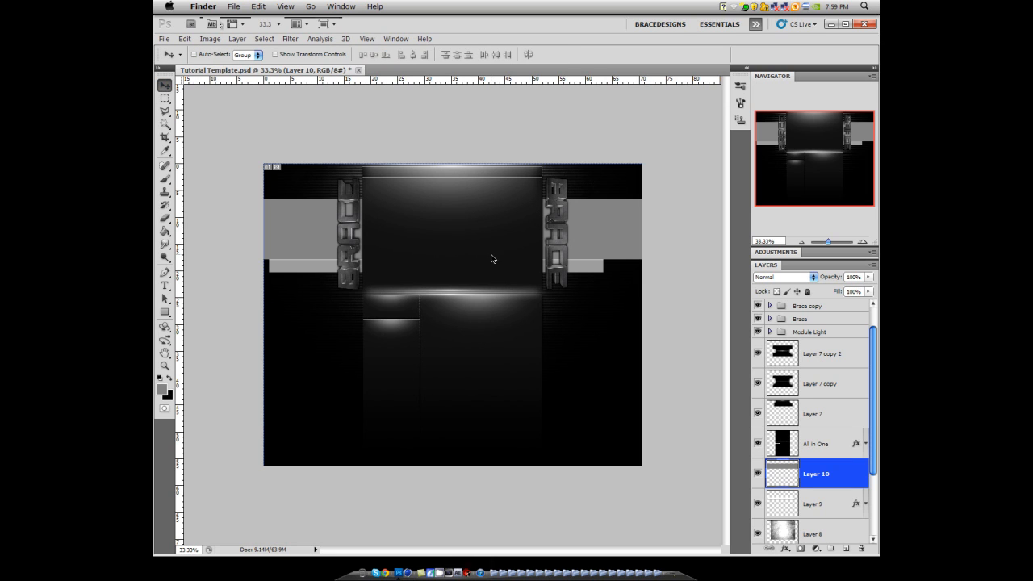
key("Down")
key("Down")
key("Down")
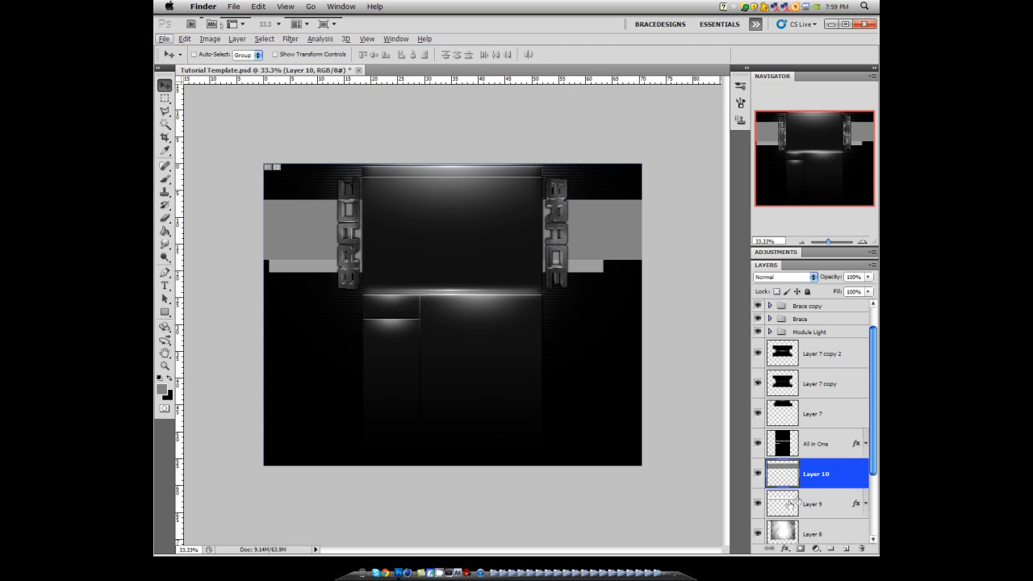
left_click(841, 488, "alt")
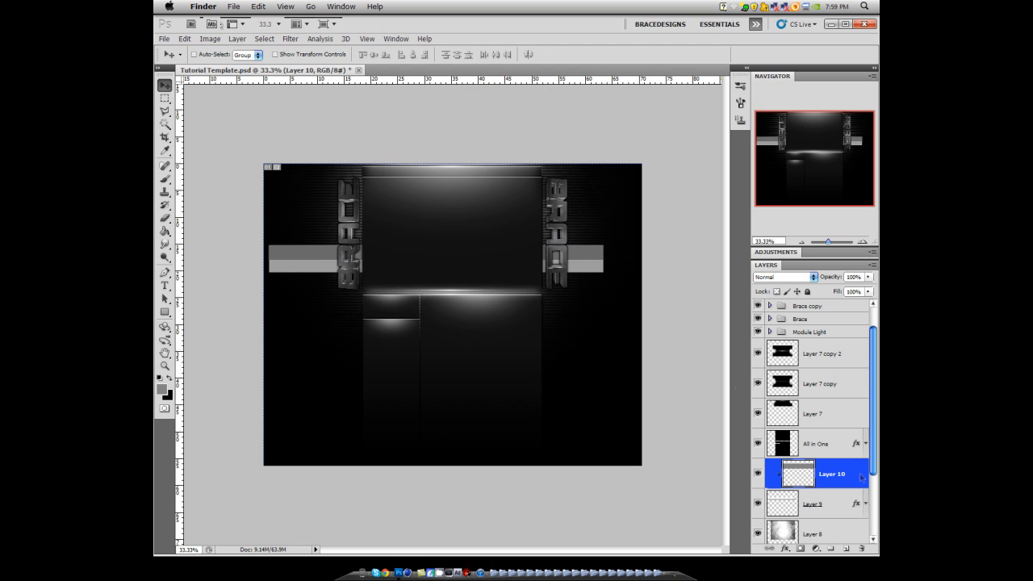
left_click(839, 501)
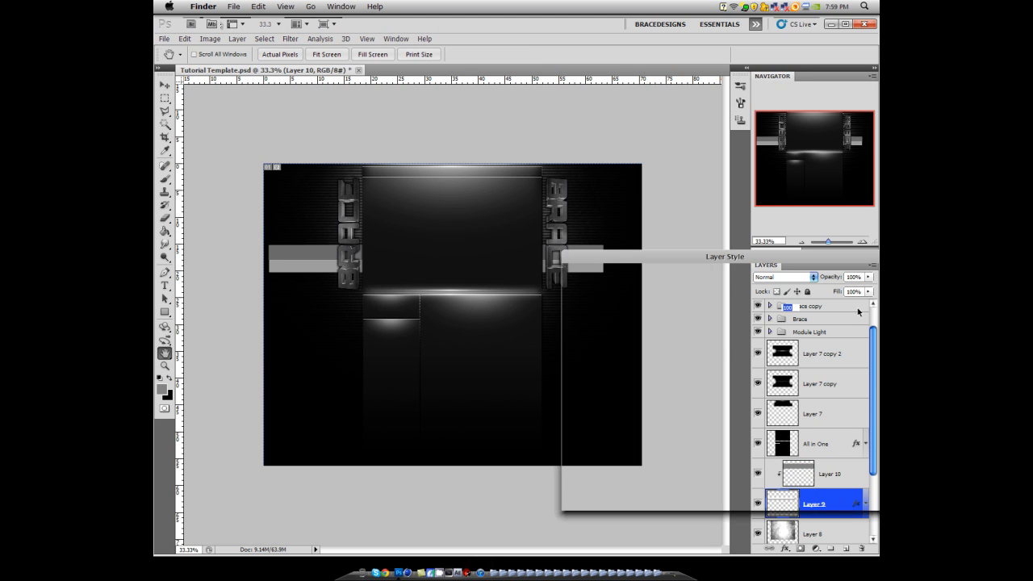
left_click(876, 294)
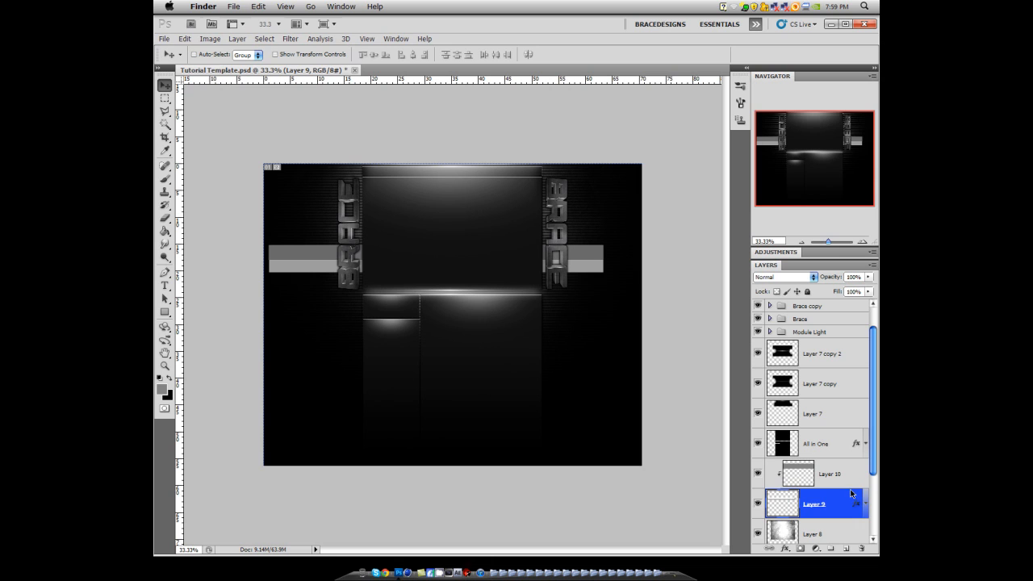
left_click(853, 475)
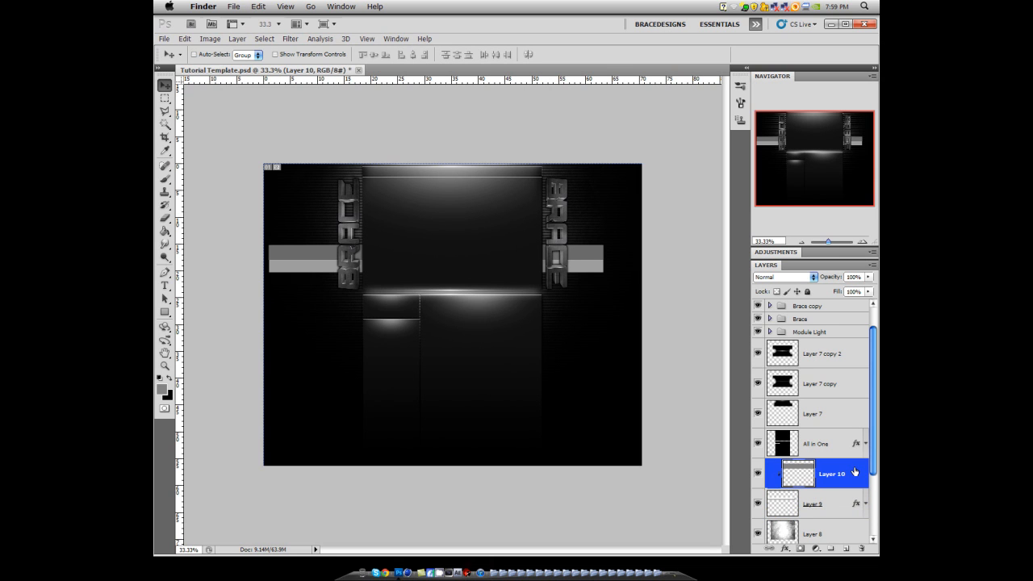
- Add a light grey #d6d6d6 color overlay with Normal blend mode to the clipped strip layer
double_click(829, 461)
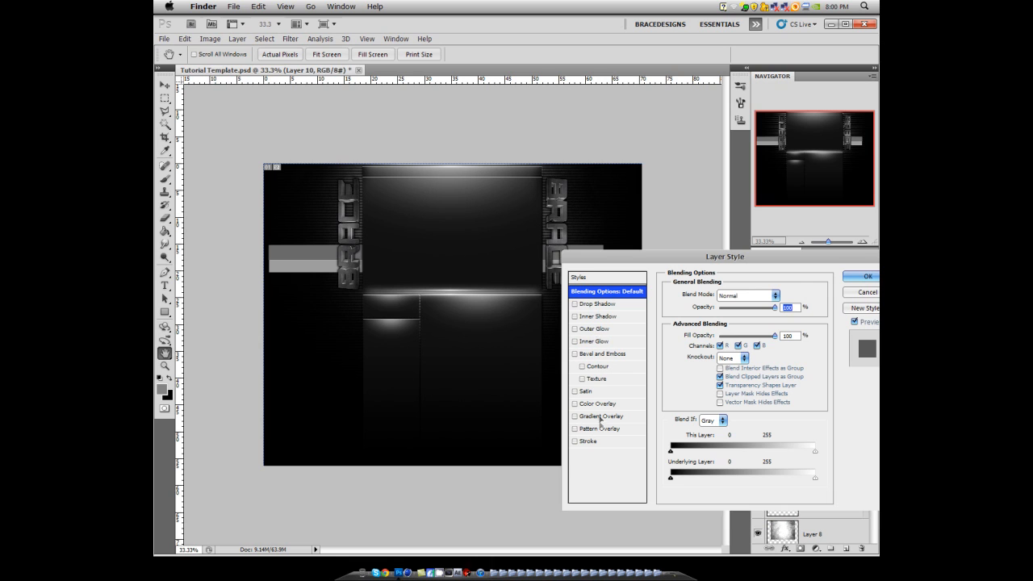
left_click(598, 403)
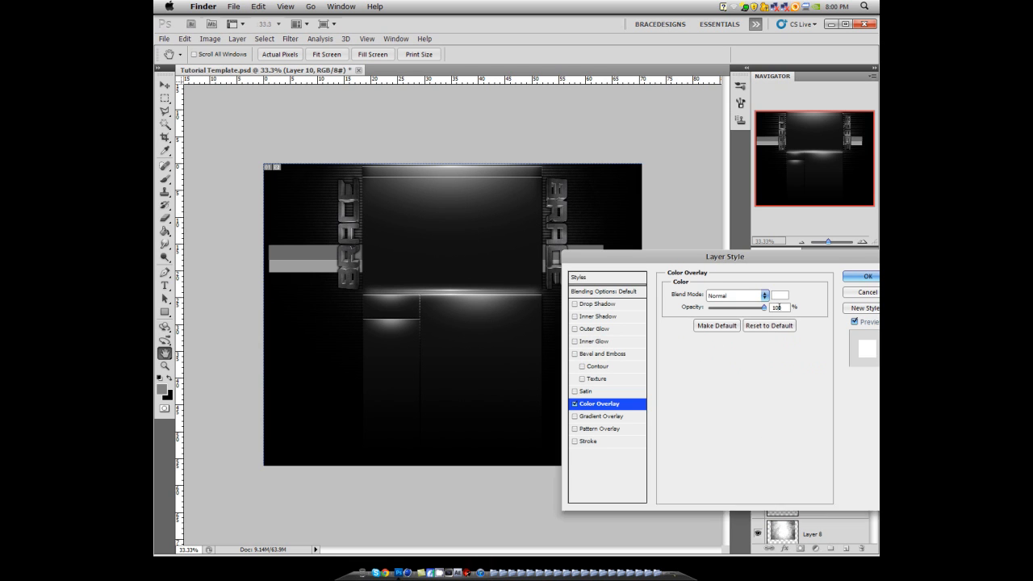
left_click(779, 296)
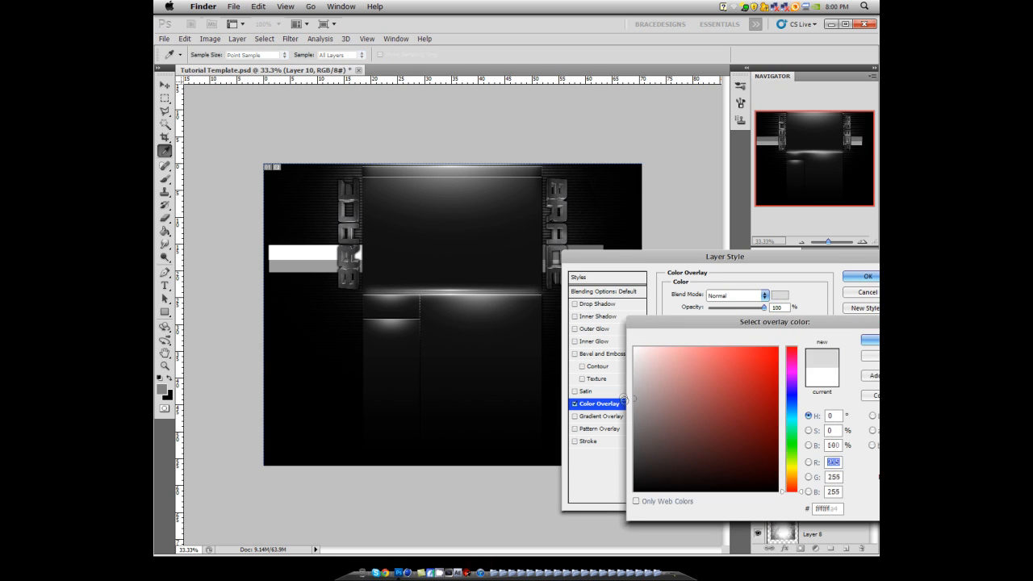
left_click(871, 342)
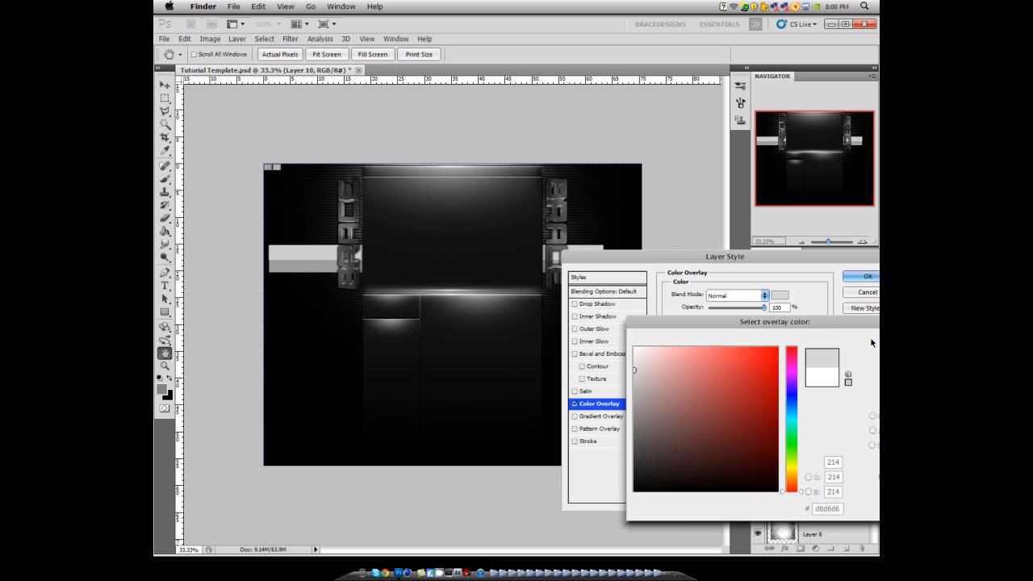
left_click(867, 276)
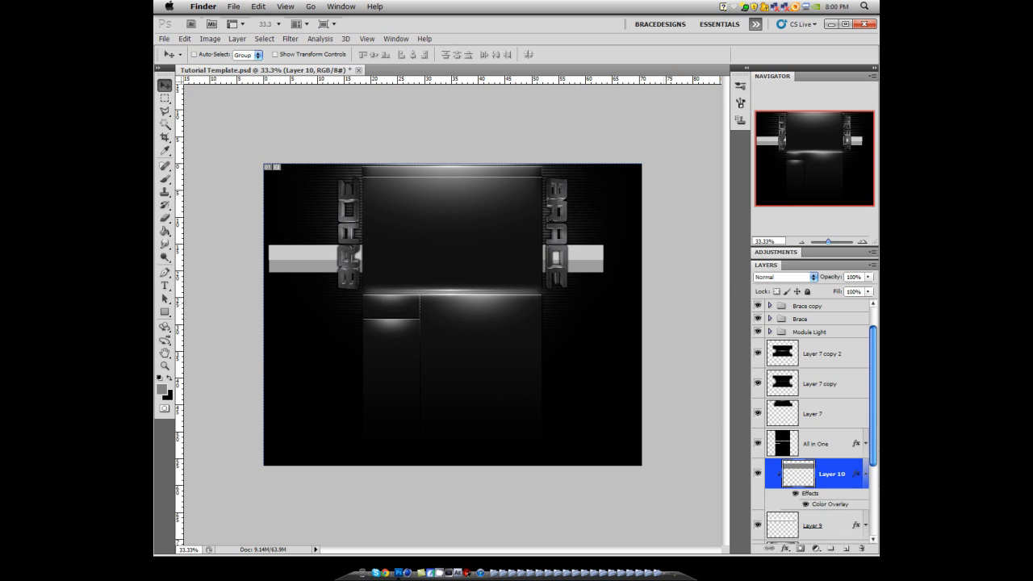
- Delete the clipped light grey strip layer above the bar layer
left_click(866, 475)
right_click(291, 265)
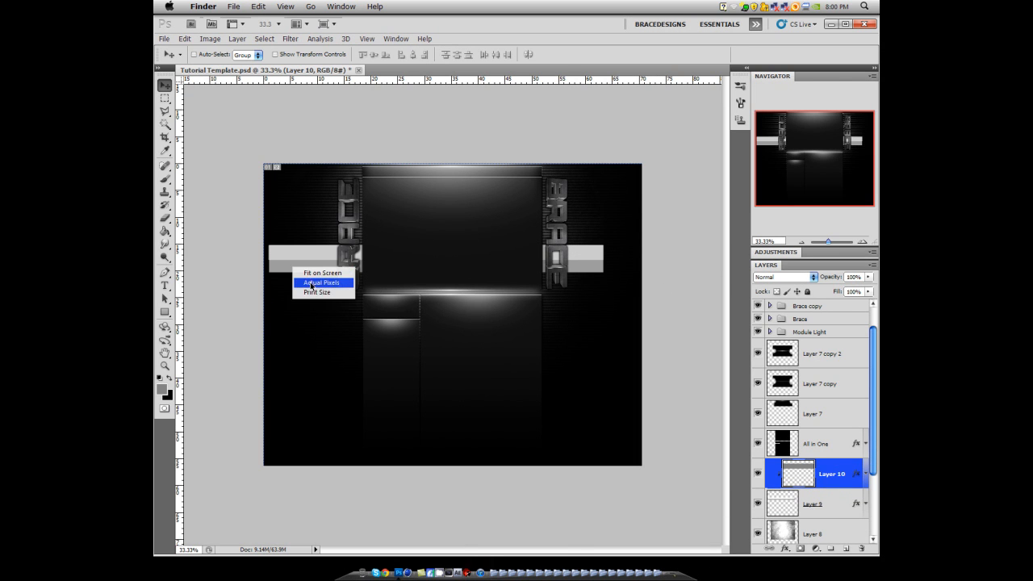
left_click(323, 279)
left_click_drag(761, 164, 763, 124)
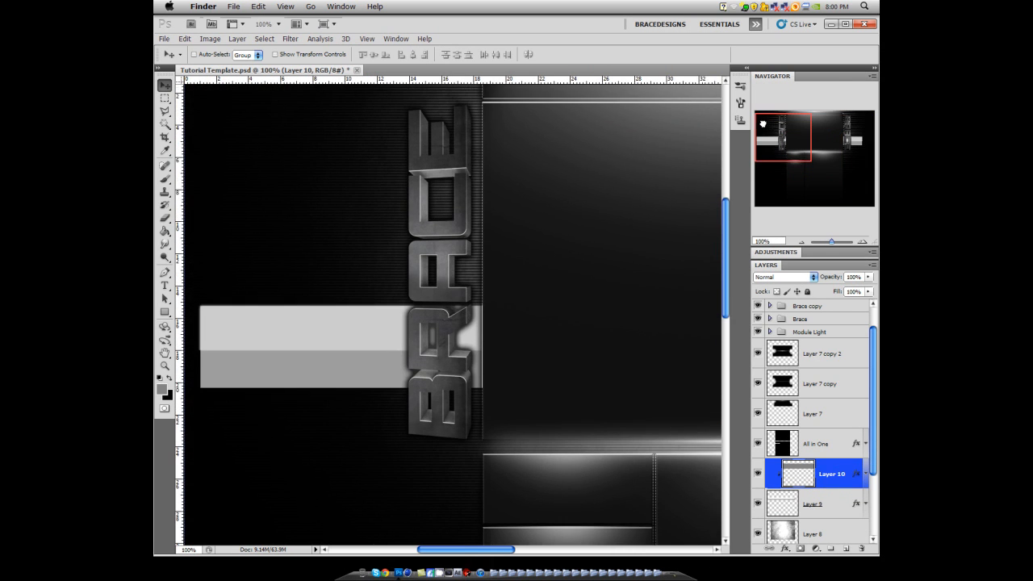
left_click_drag(496, 549, 464, 549)
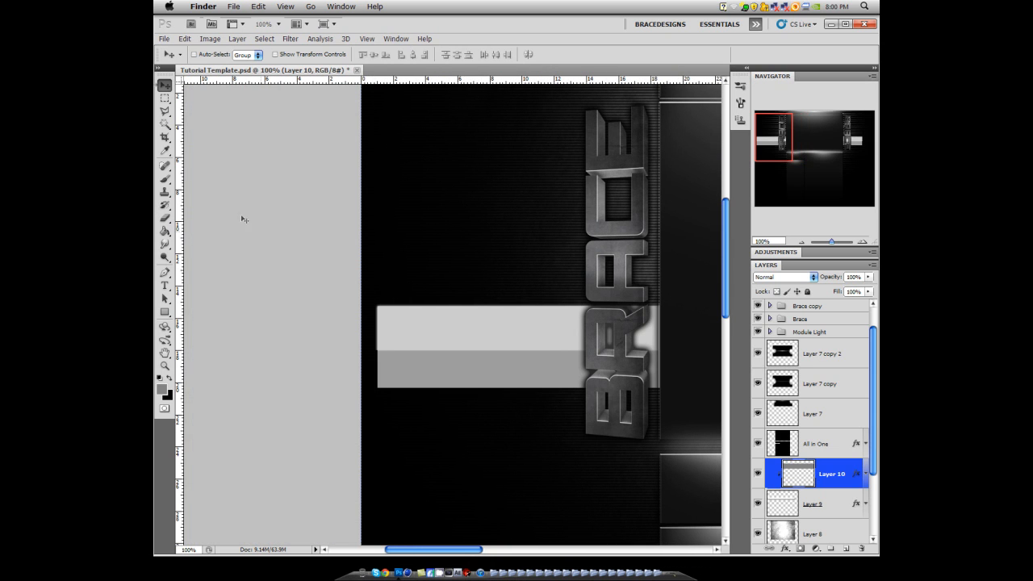
left_click(164, 98)
left_click(218, 98)
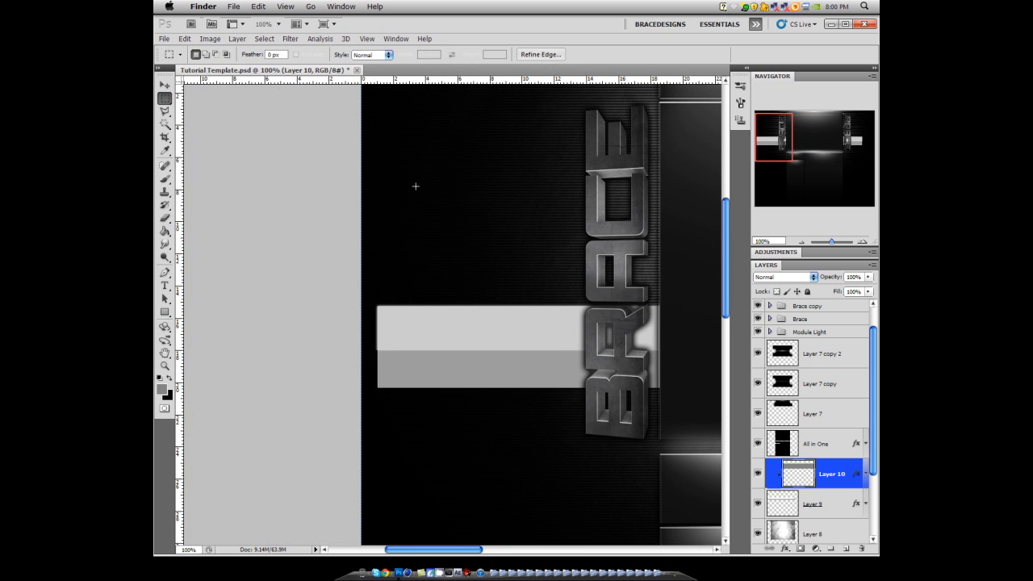
left_click_drag(390, 186, 377, 197)
left_click(285, 375)
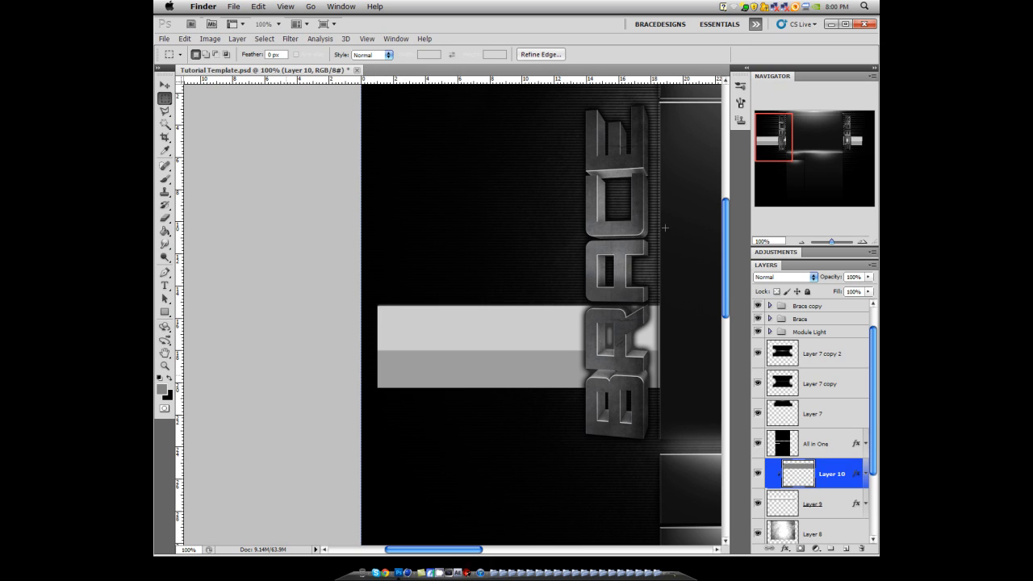
left_click_drag(773, 139, 777, 139)
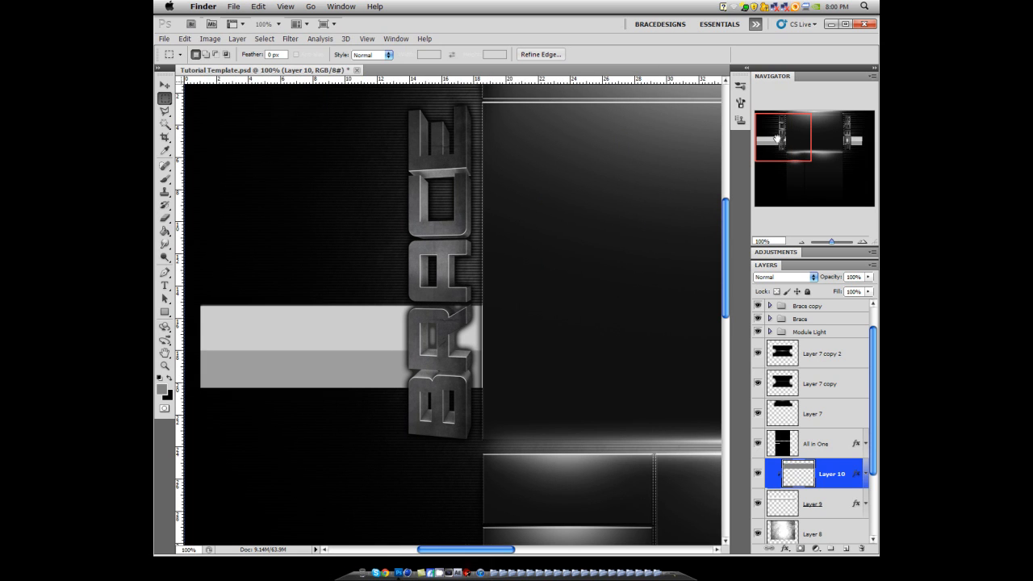
key("Delete")
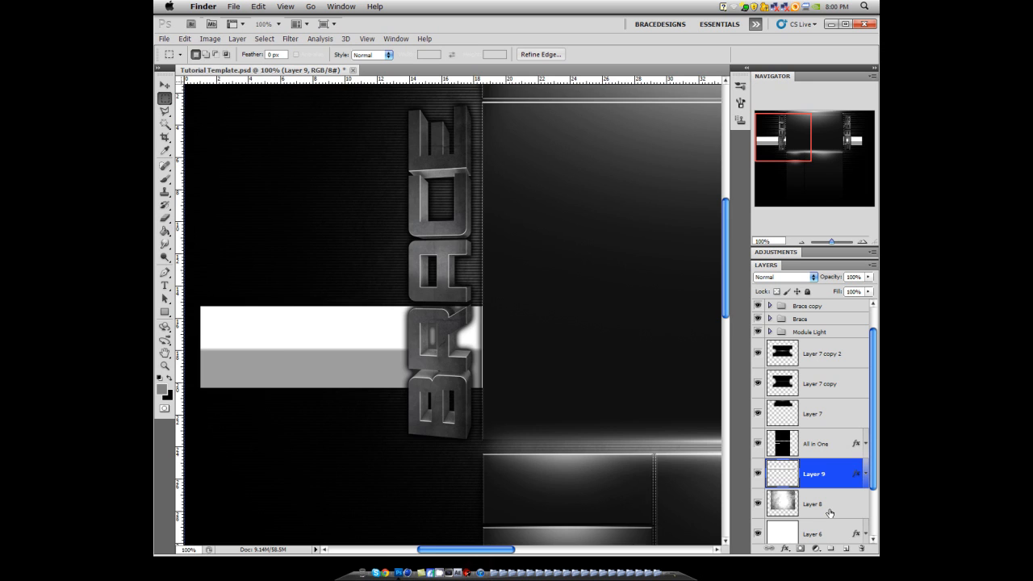
key("super+minus")
key("super+minus")
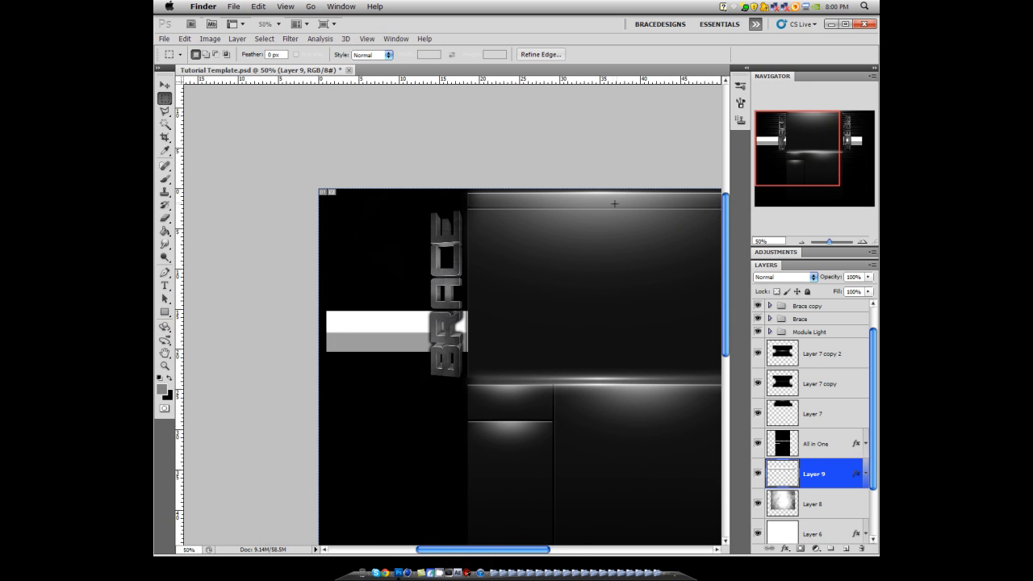
left_click(786, 143)
key("ctrl+minus")
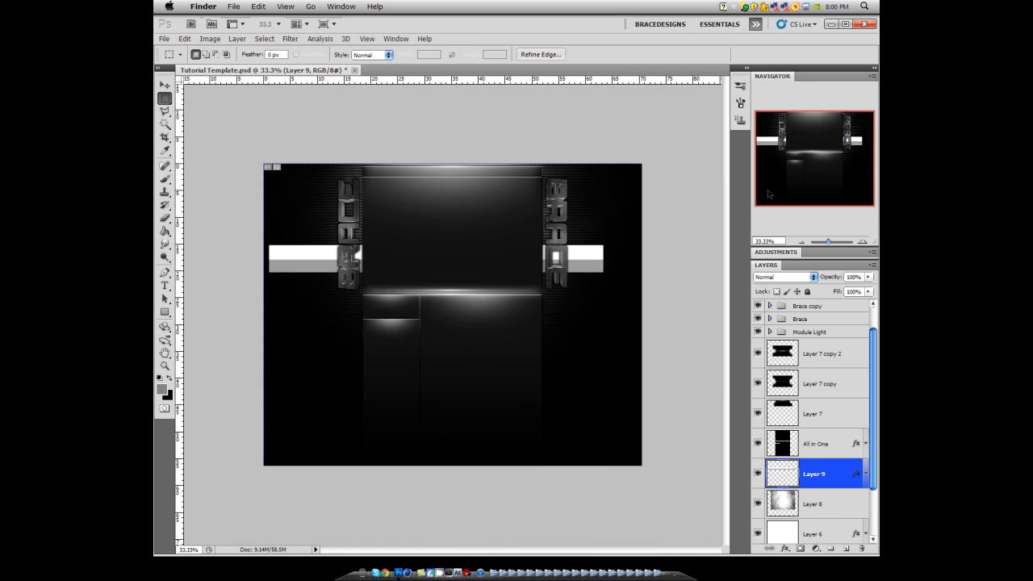
left_click(766, 190)
key("super+t")
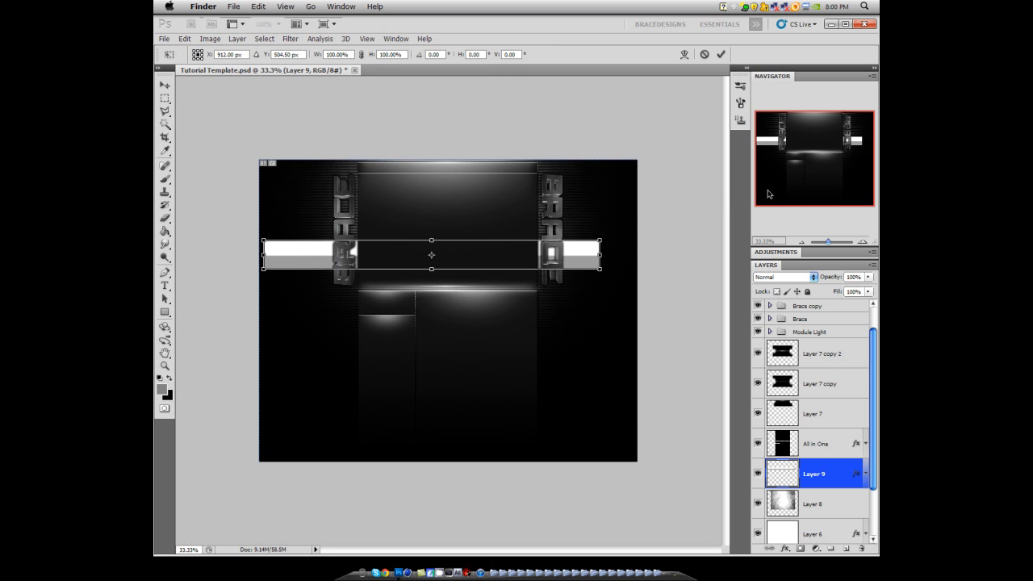
left_click(767, 194)
key("Return")
- Convert the bar layer to a smart object and rotate it clockwise to a steep diagonal
right_click(837, 470)
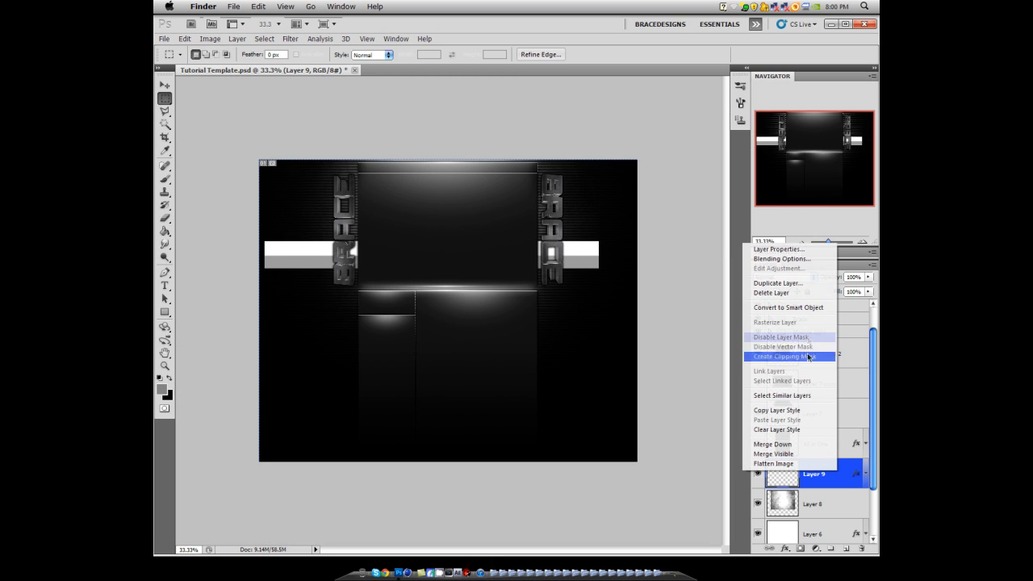
left_click(800, 310)
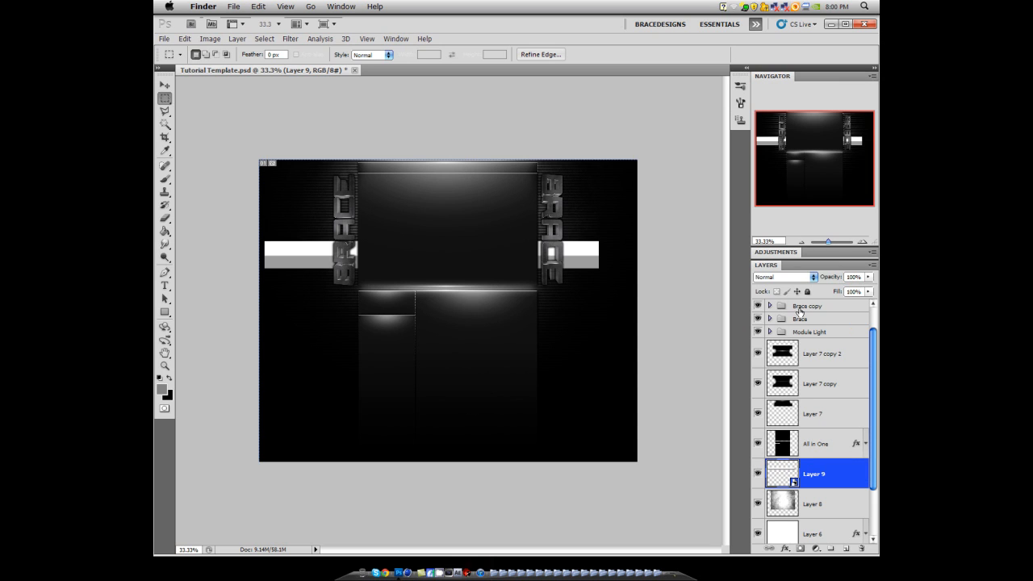
key("super+t")
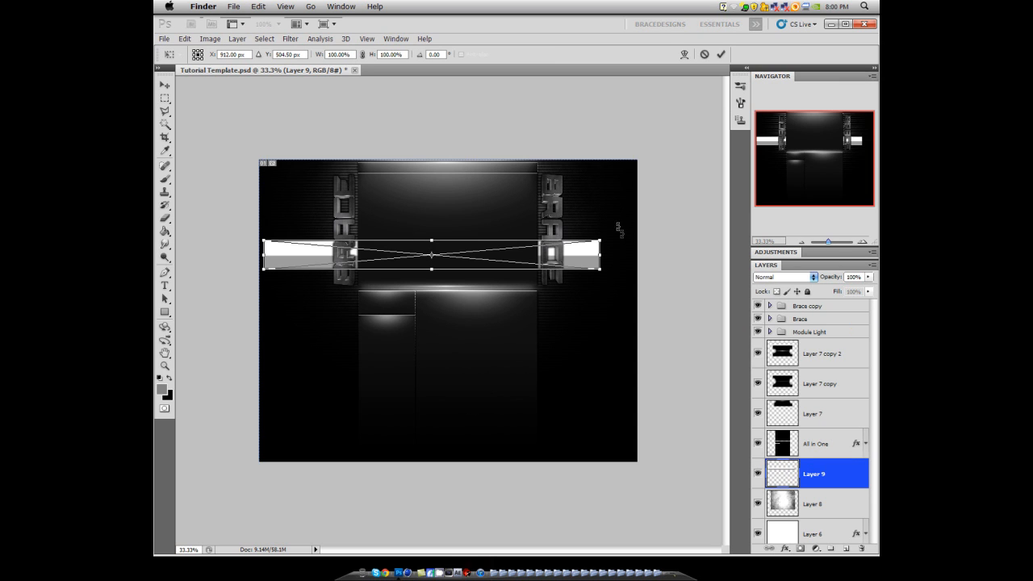
left_click_drag(610, 369, 615, 369)
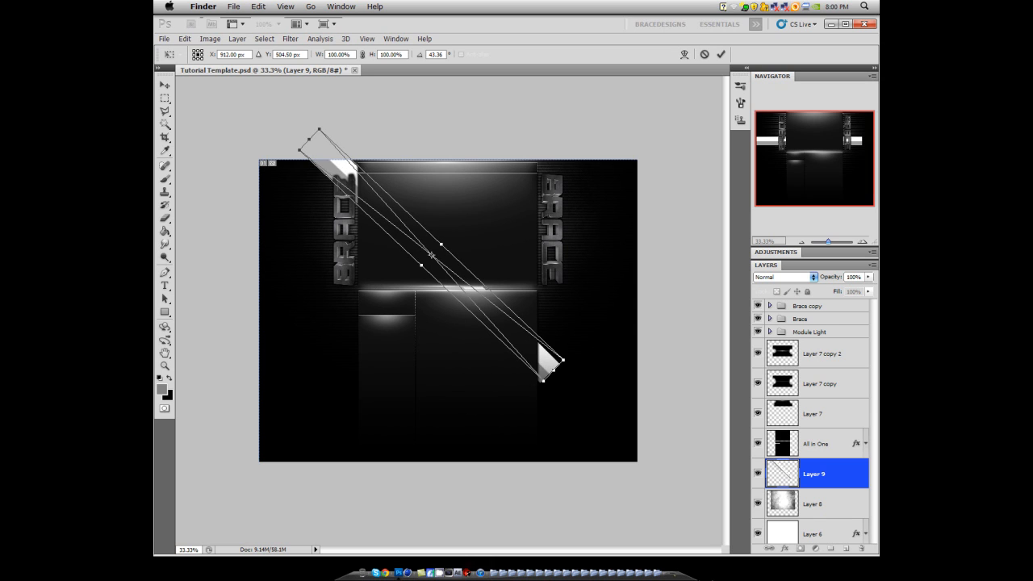
key("ctrl+z")
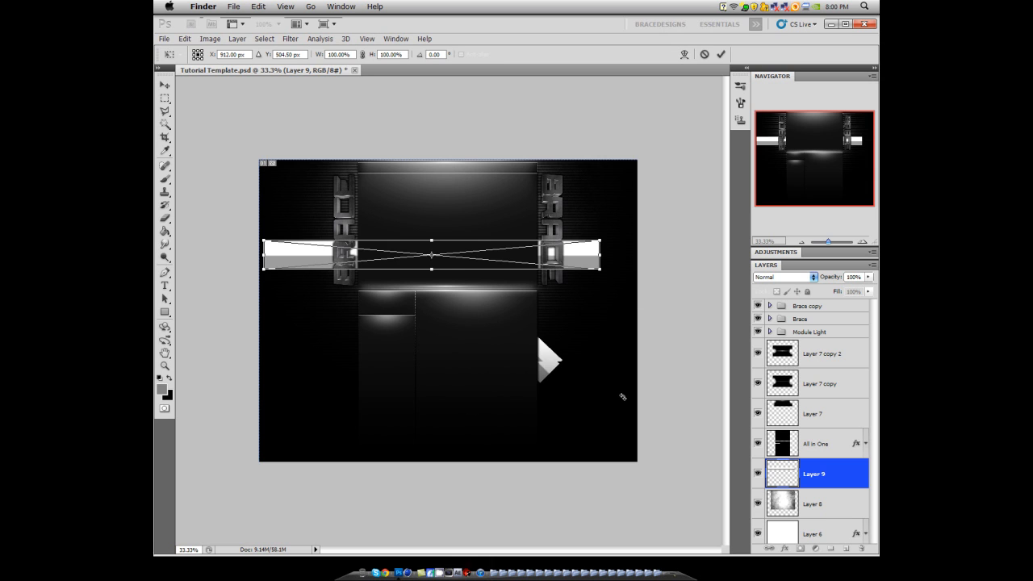
key("ctrl+z")
left_click_drag(622, 395, 599, 423)
key("Return")
- Move the diagonal bar so it runs from the canvas's left edge down to the lower-left panel, below the left BRACE text
key("m")
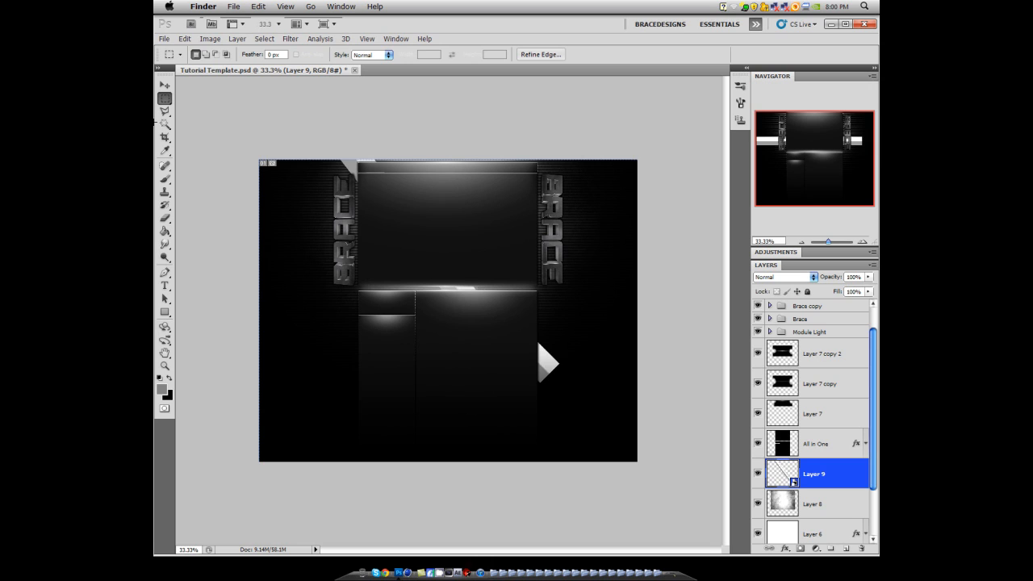
key("v")
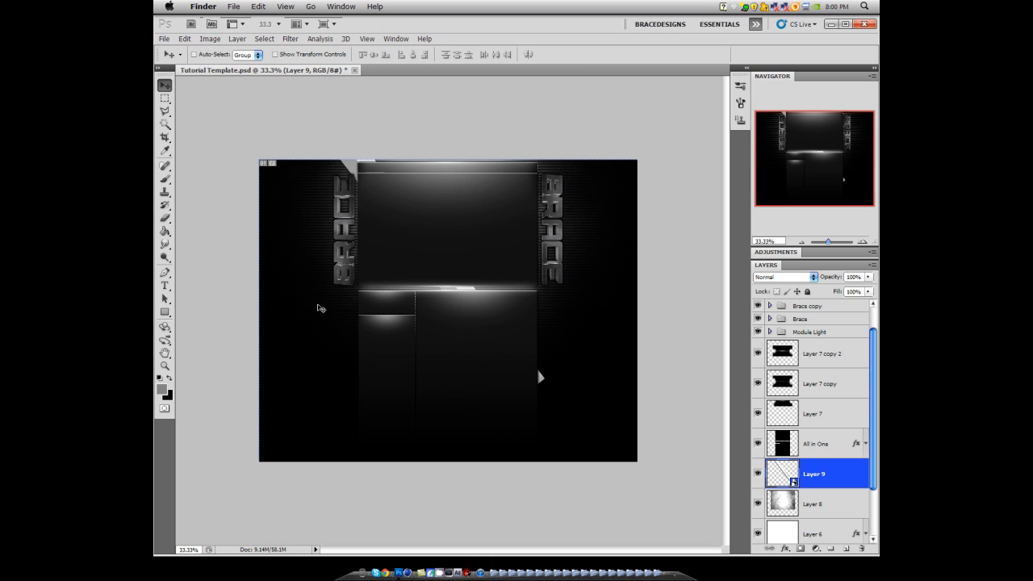
left_click_drag(320, 310, 336, 325)
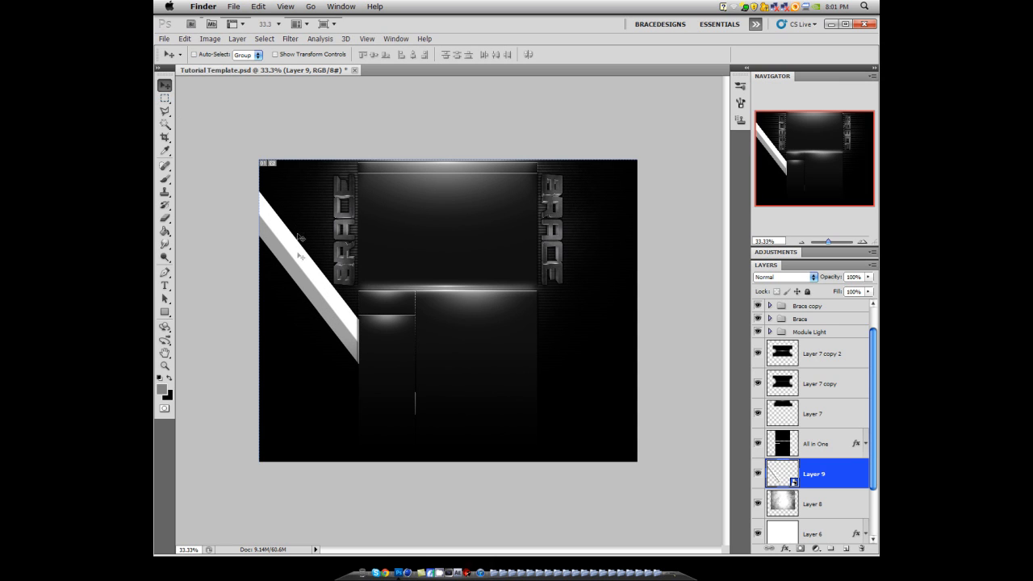
left_click_drag(289, 274, 306, 292)
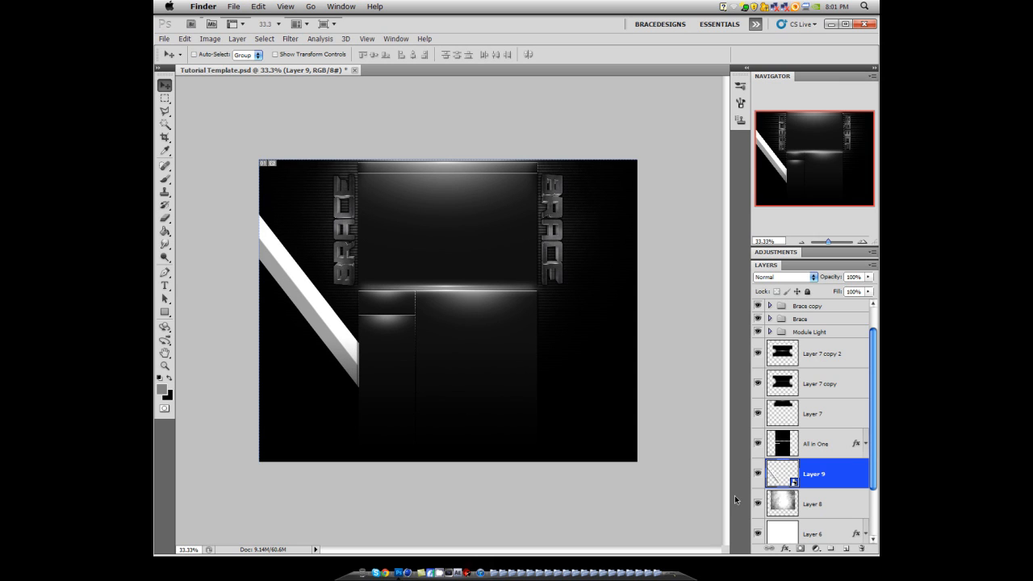
- Rasterize the diagonal stripe layer and colorize it blue with Hue/Saturation, using hue 214 and saturation 25
right_click(834, 474)
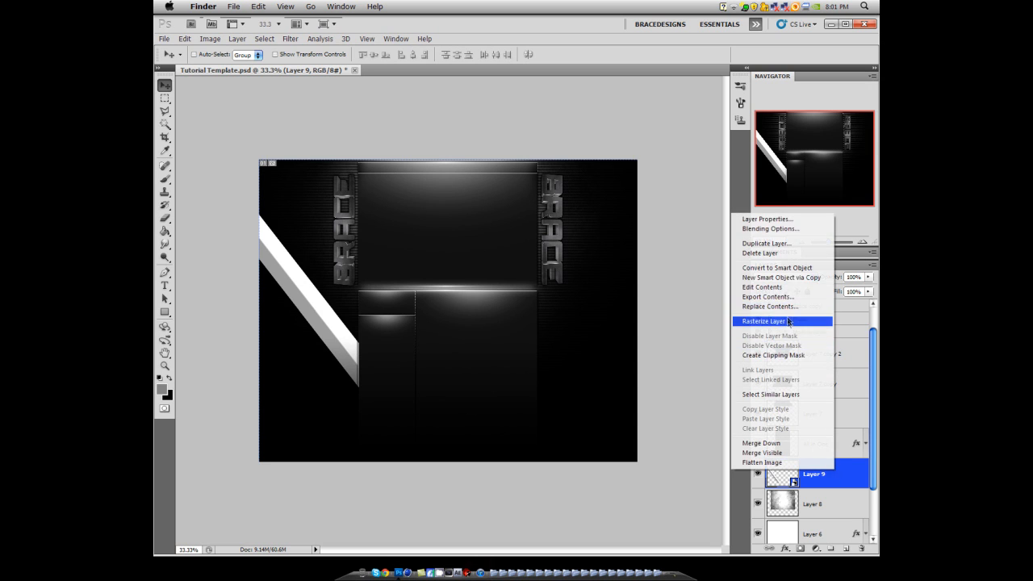
left_click(787, 323)
key("super+u")
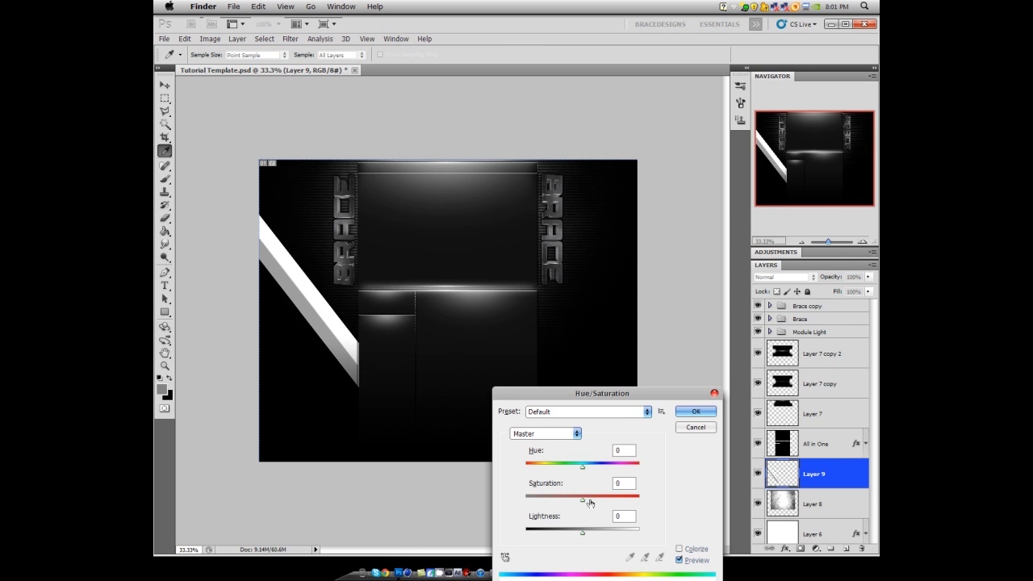
left_click(678, 548)
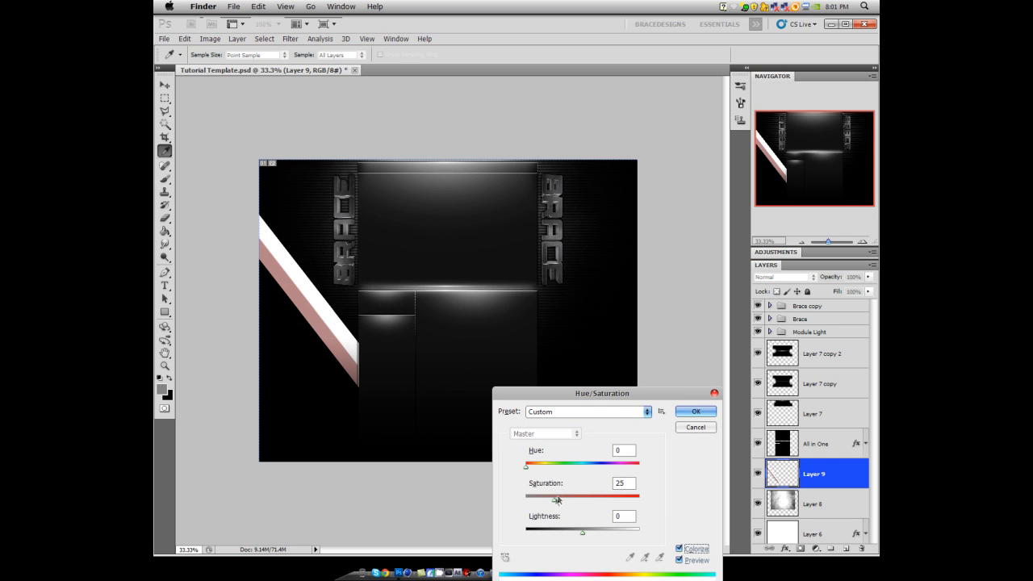
left_click_drag(553, 502, 676, 512)
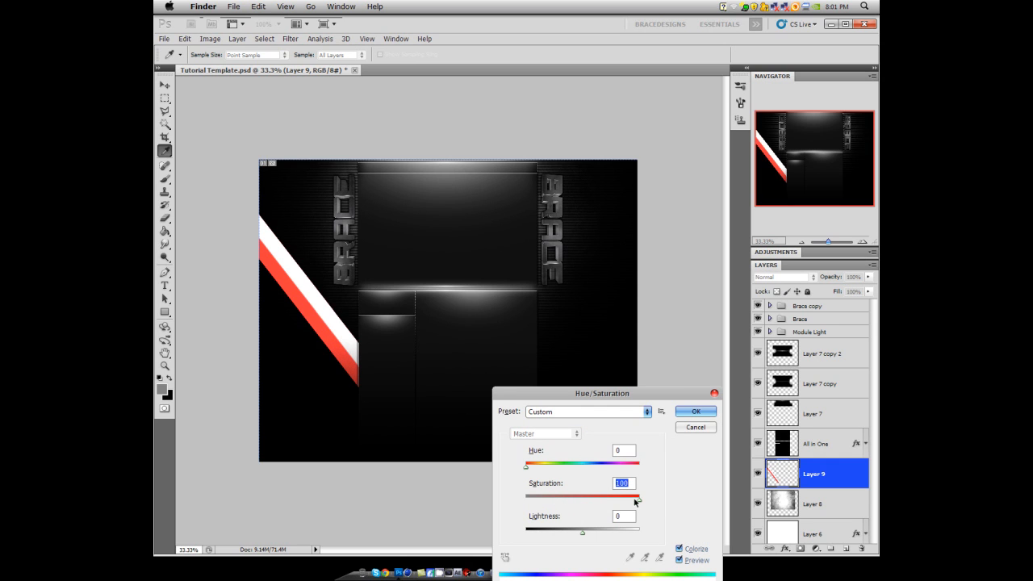
type("25")
left_click_drag(526, 469, 588, 469)
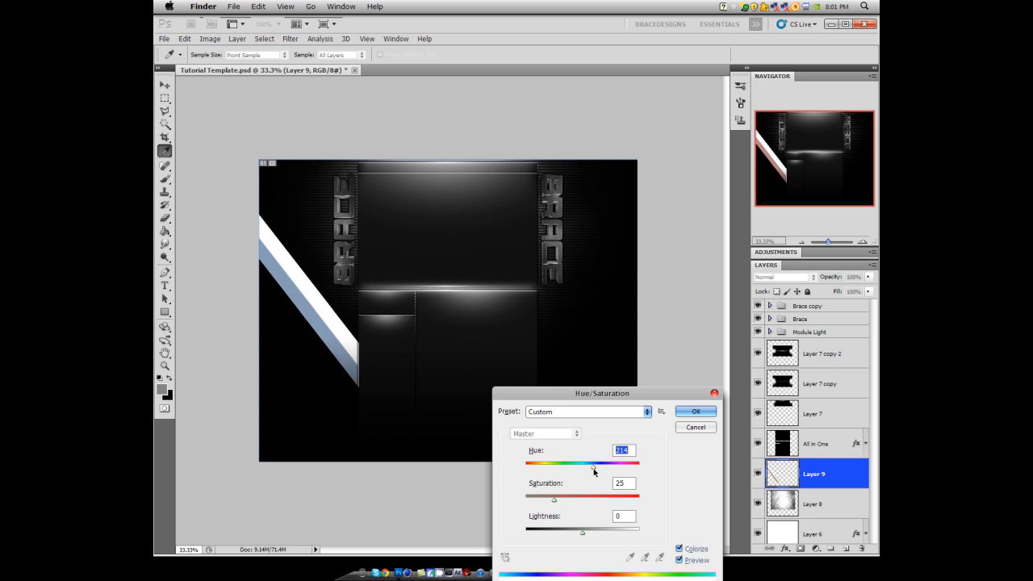
type("210")
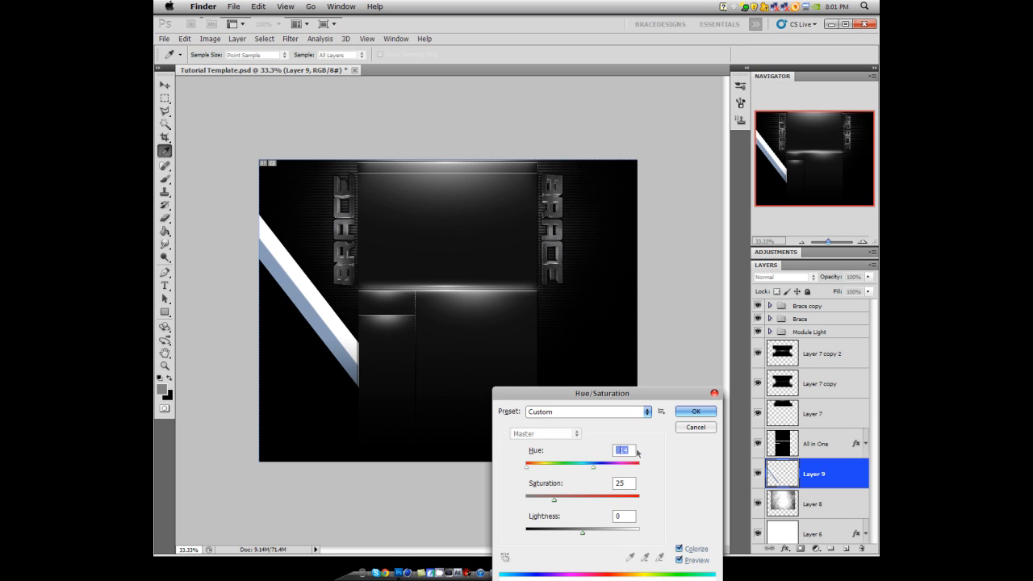